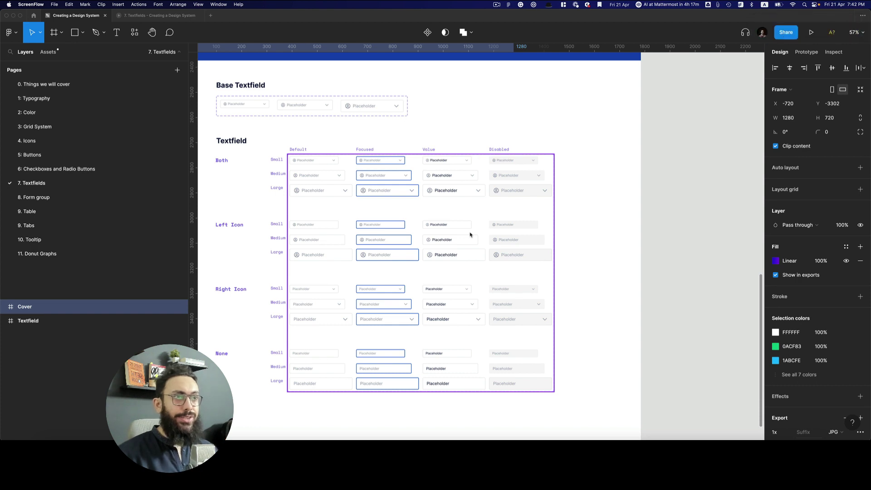
Duplicate the Textfield frame and place the copy beside the original
click(472, 232)
scroll(472, 227, up, 3)
scroll(472, 227, left, 3)
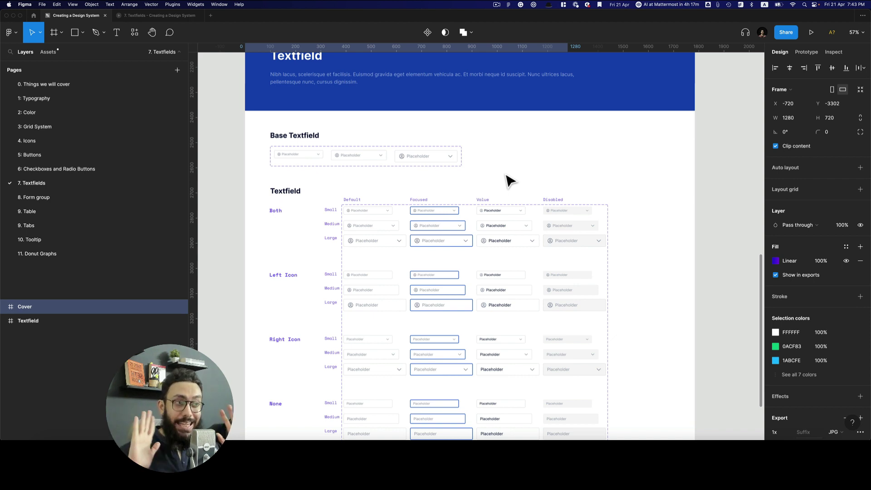
scroll(510, 180, down, 3)
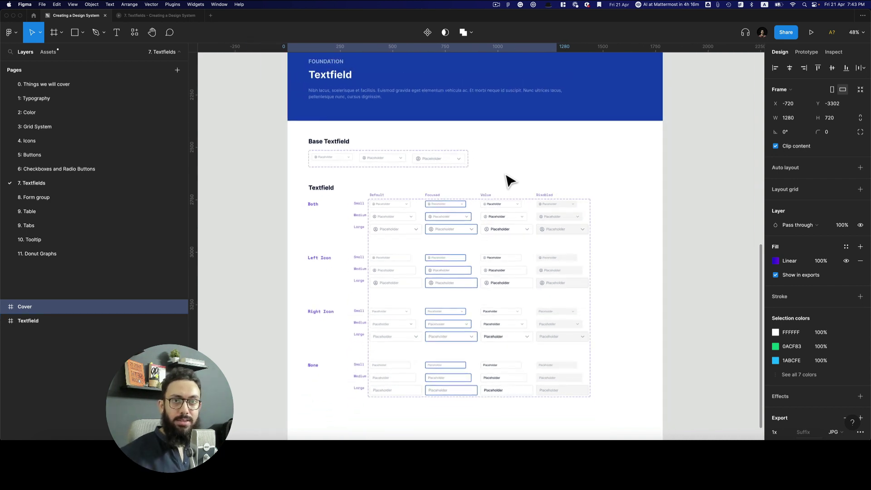
scroll(511, 181, down, 3)
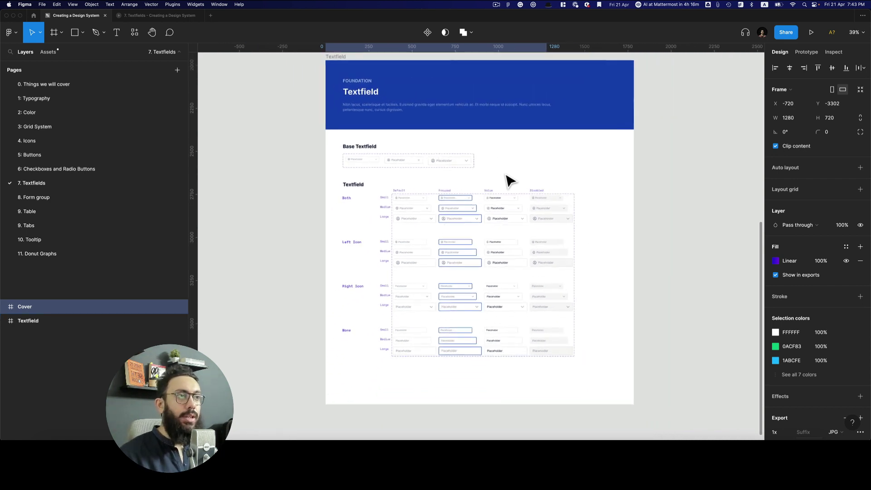
scroll(290, 142, right, 3)
click(233, 64)
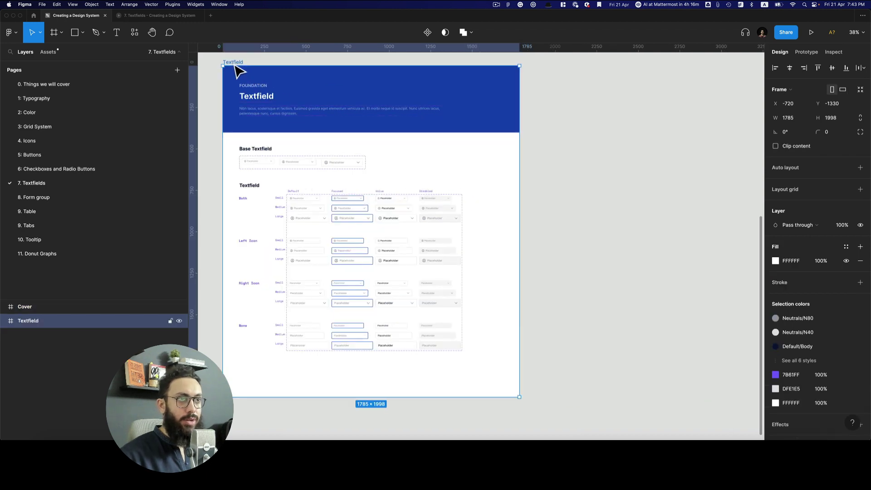
drag(234, 63, 565, 68)
Delete the textfield component sets and the Textfield heading from the copy, keeping its blue header
scroll(373, 186, right, 5)
scroll(373, 185, down, 2)
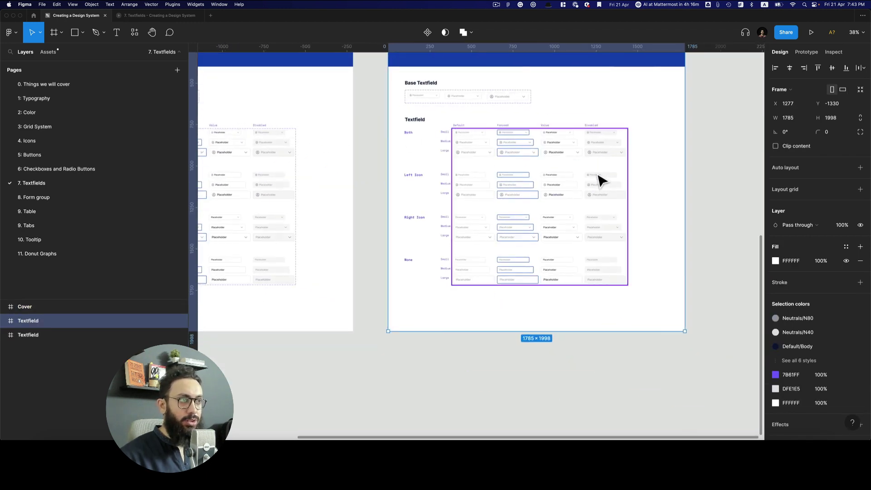
drag(713, 321, 436, 92)
key(Delete)
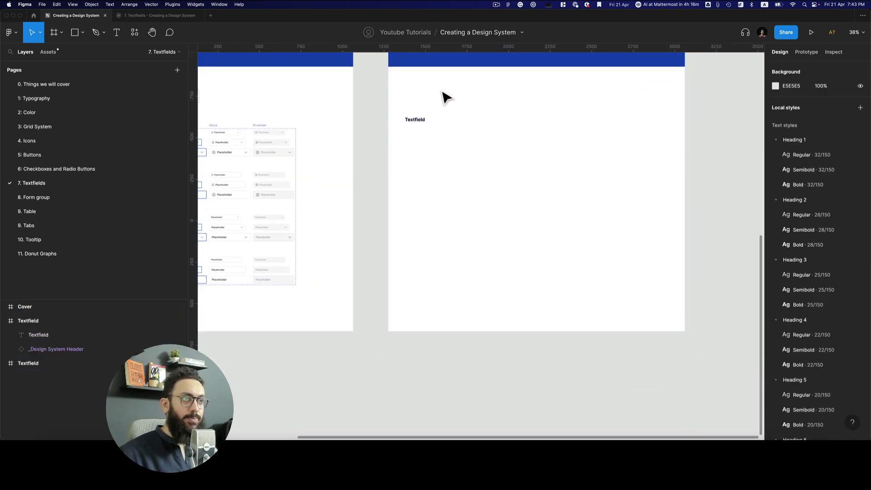
scroll(434, 113, up, 3)
click(404, 154)
key(Delete)
scroll(449, 200, up, 1)
Add a 'Value' text layer under the header in the Base/Regular text style
scroll(449, 200, up, 2)
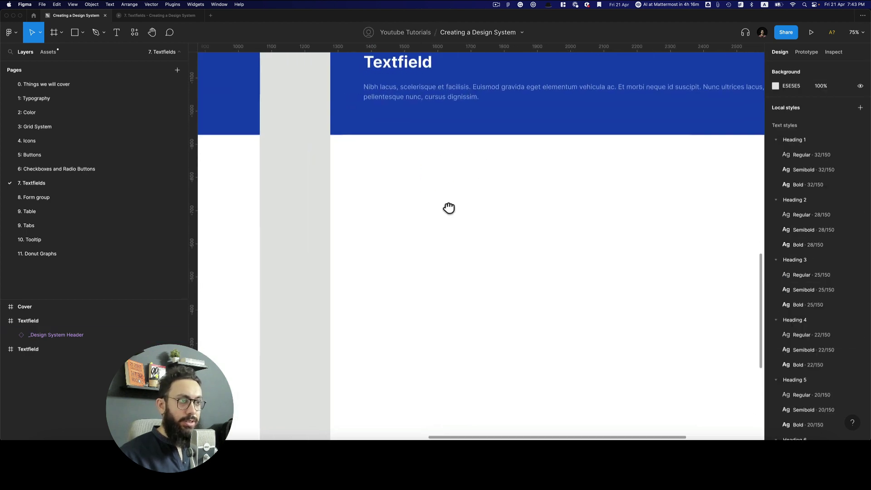
key(t)
click(427, 205)
text(Value)
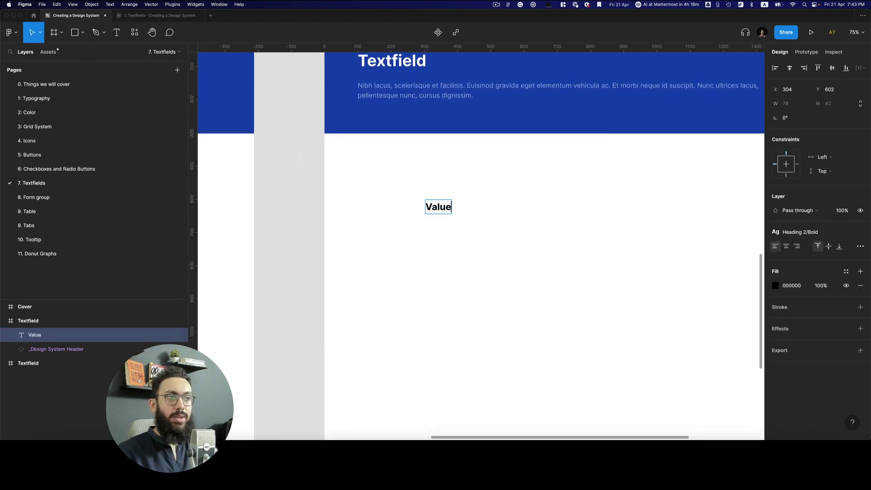
key(Escape)
click(800, 232)
text(base)
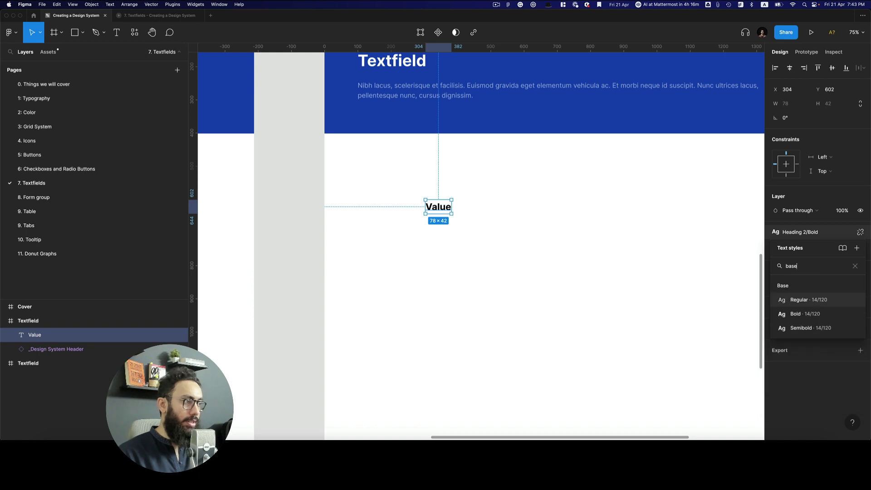
click(808, 299)
Place a user-circle icon from Assets left of Value and resize it to 20×20
scroll(435, 208, up, 5)
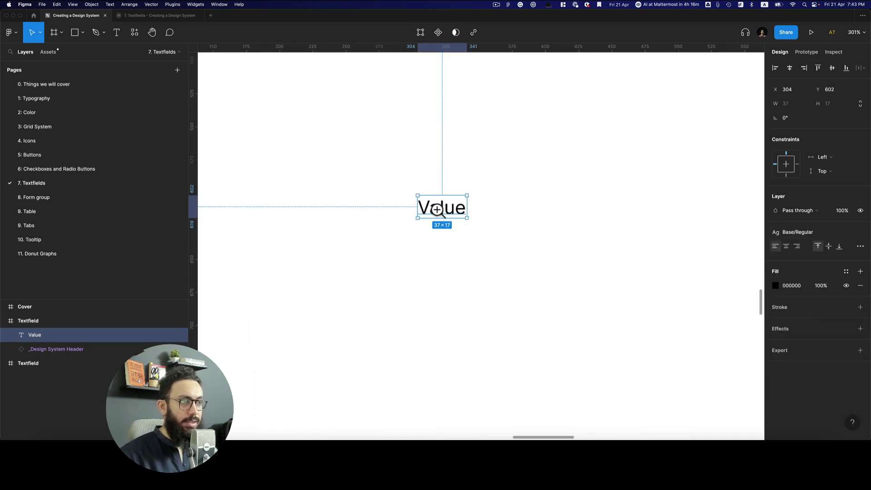
key(alt+2)
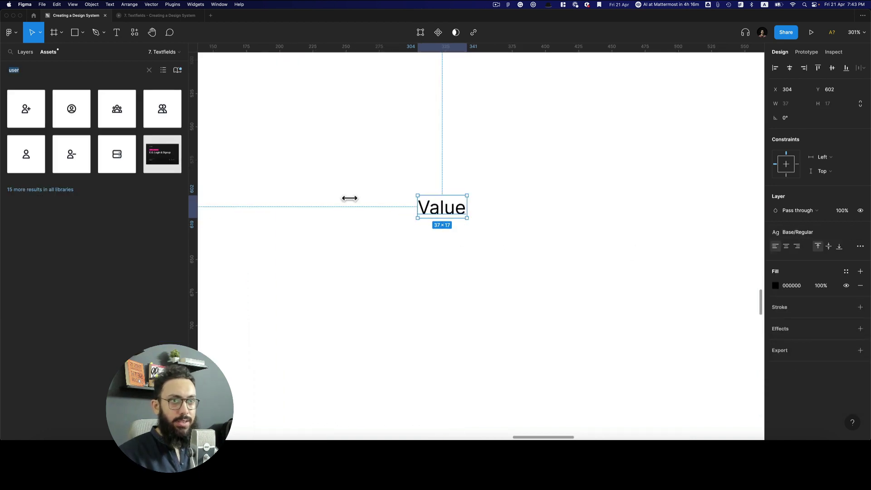
drag(70, 117, 403, 220)
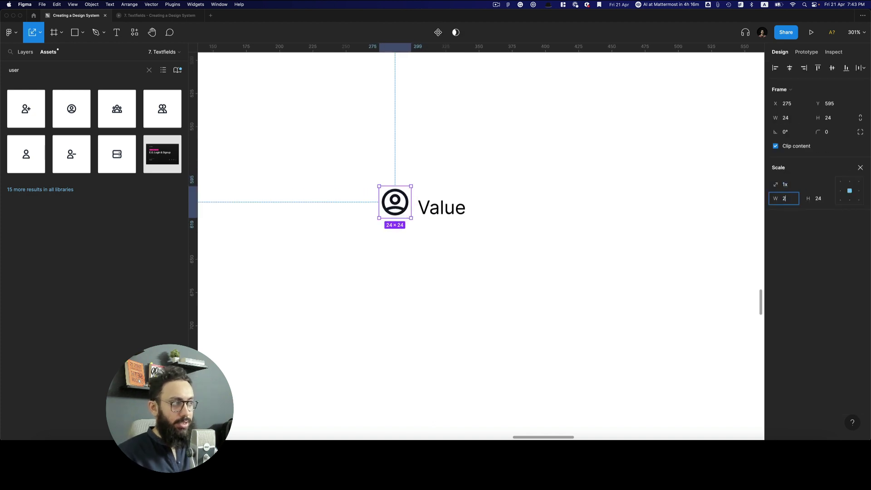
drag(398, 215, 412, 212)
Wrap the icon and Value in auto layout with 6 item spacing
shift+click(439, 214)
key(shift+a)
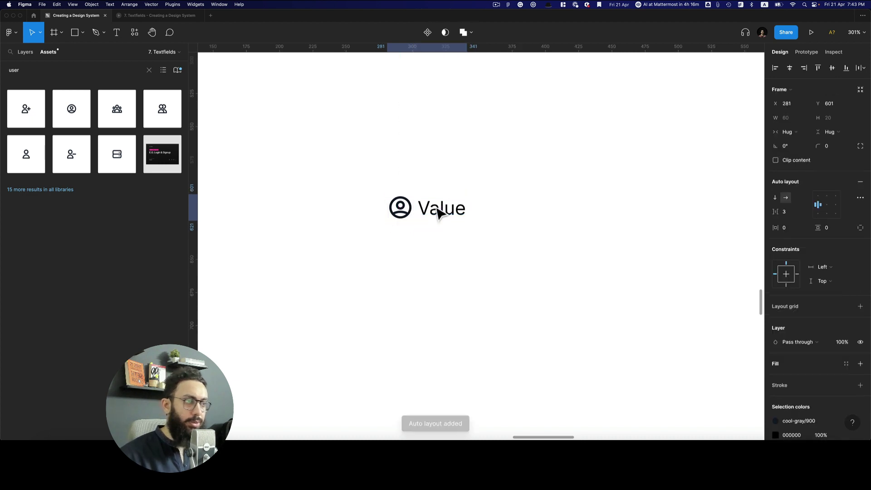
click(797, 213)
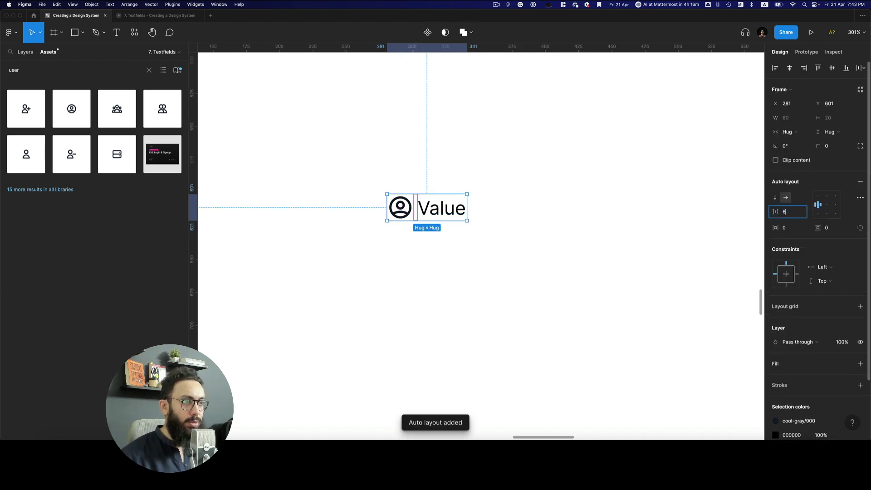
key(Return)
click(398, 212)
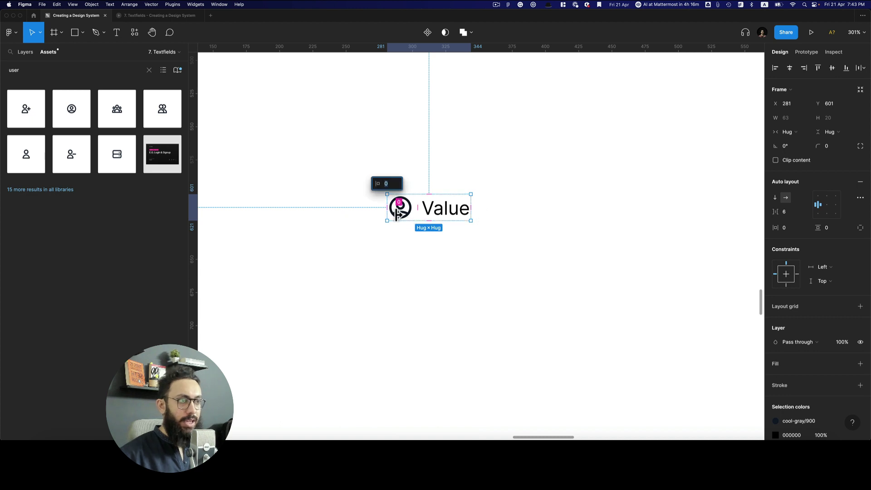
Duplicate the user icon to the right of Value and swap the copy to icon/x
drag(396, 214, 548, 221)
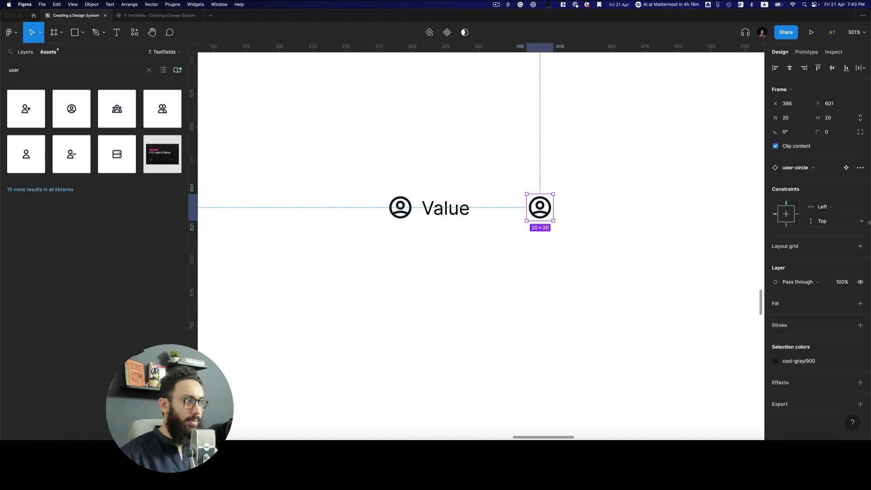
key(ctrl+shift+r)
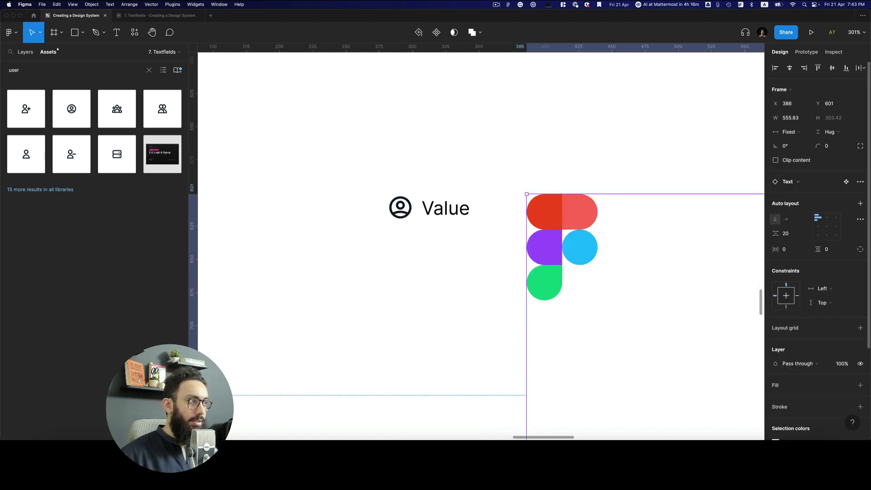
click(806, 169)
key(ctrl+z)
key(ctrl+z)
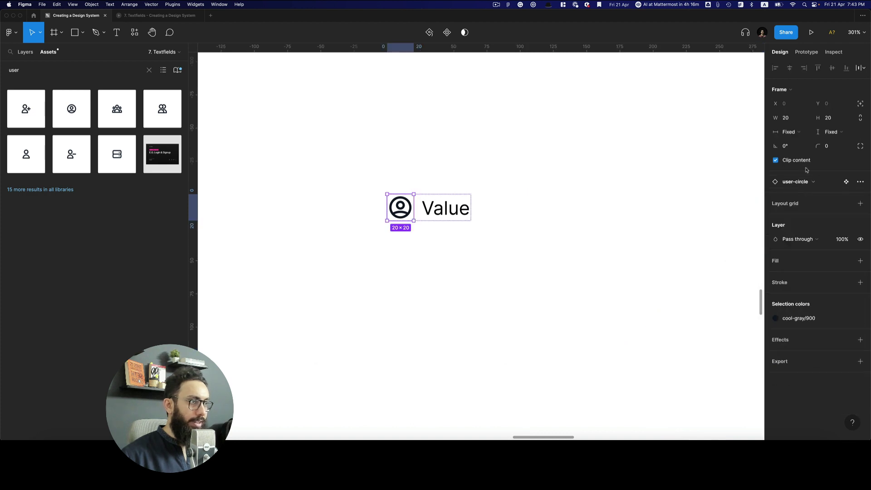
drag(400, 208, 532, 209)
click(806, 168)
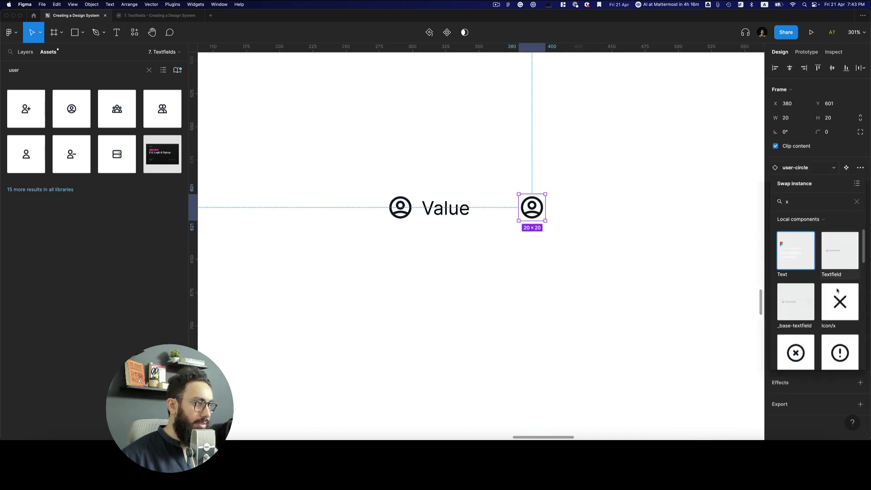
click(840, 301)
click(585, 251)
Select the icon-and-Value frame in the layers list
drag(376, 243, 610, 172)
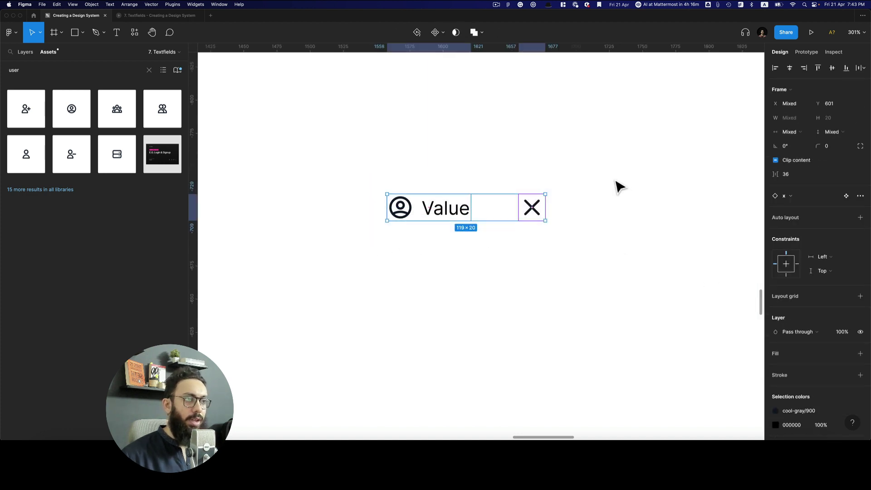
click(586, 245)
key(alt+1)
click(427, 217)
Rename the frame to Left Container and wrap it with the x icon in auto layout
key(super+r)
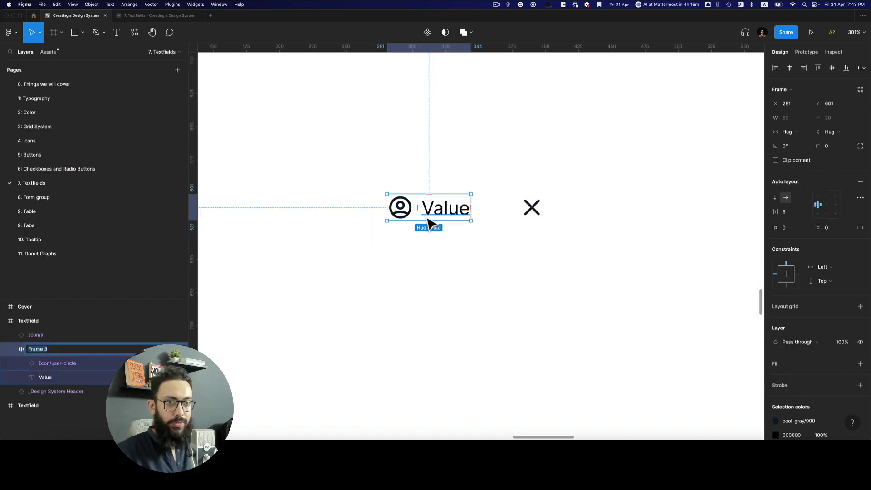
text(Left Cont)
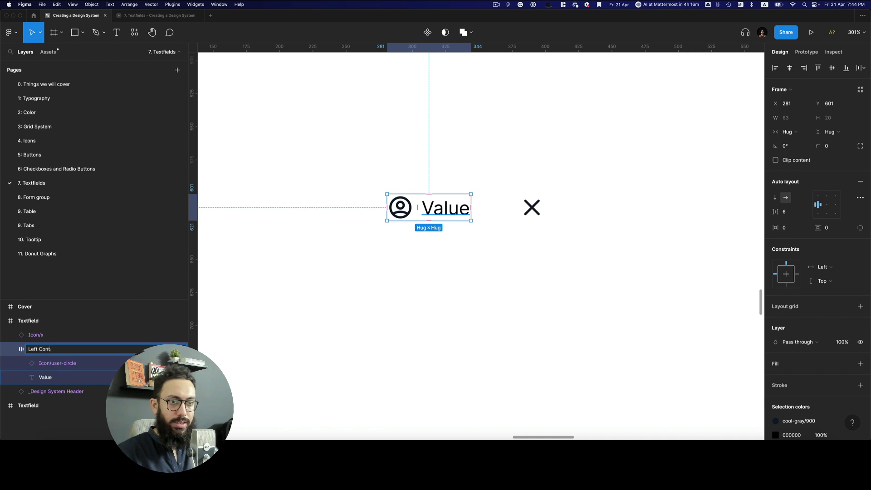
text(ainer)
key(Return)
drag(374, 175, 613, 280)
key(shift+a)
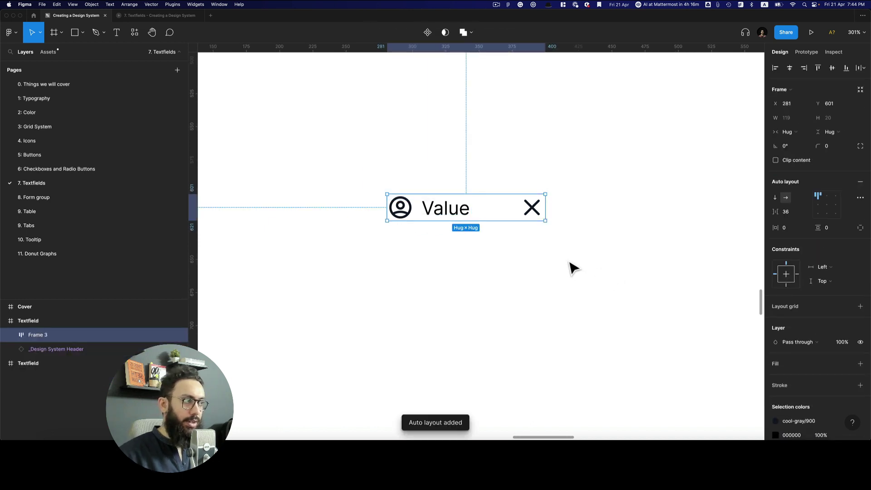
Give the new frame a fixed 40 height, middle-left alignment and 240 width
click(830, 131)
click(837, 121)
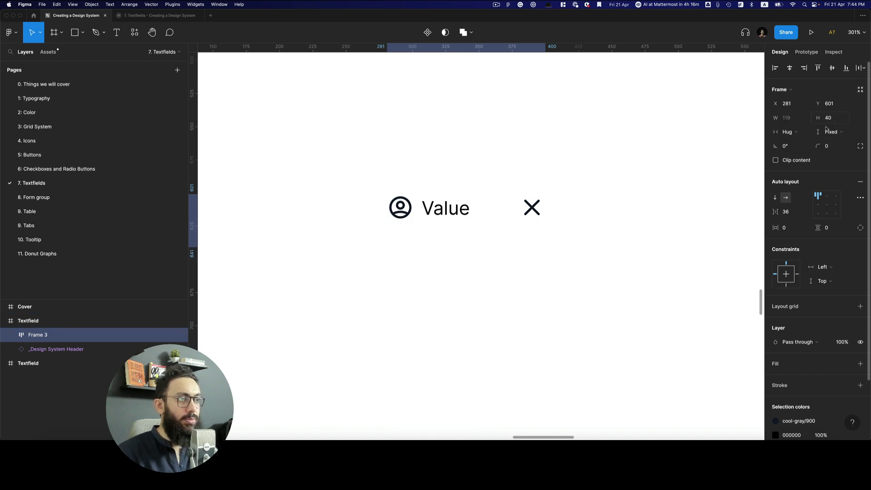
click(443, 239)
click(818, 206)
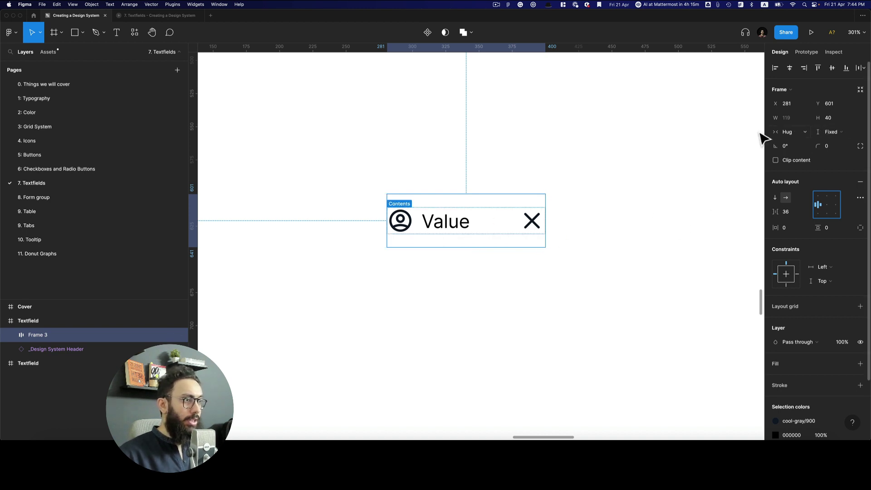
drag(551, 186, 554, 186)
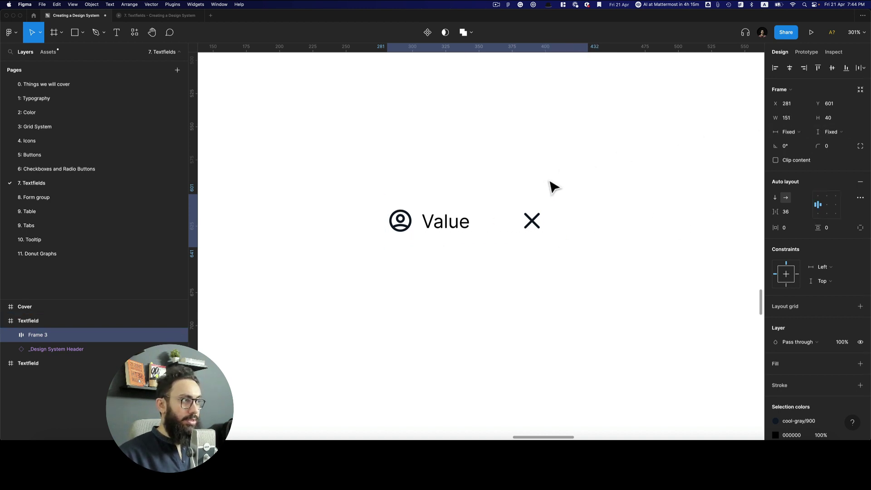
click(787, 118)
text(240)
key(Return)
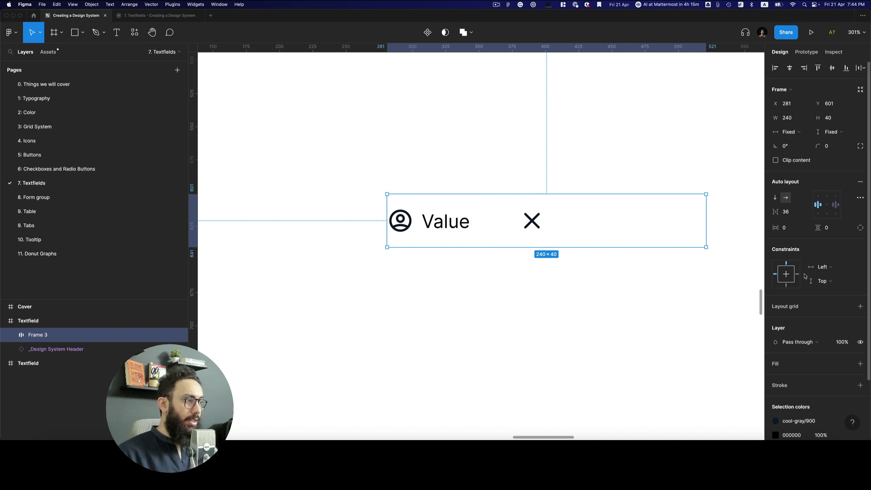
click(846, 387)
text(n)
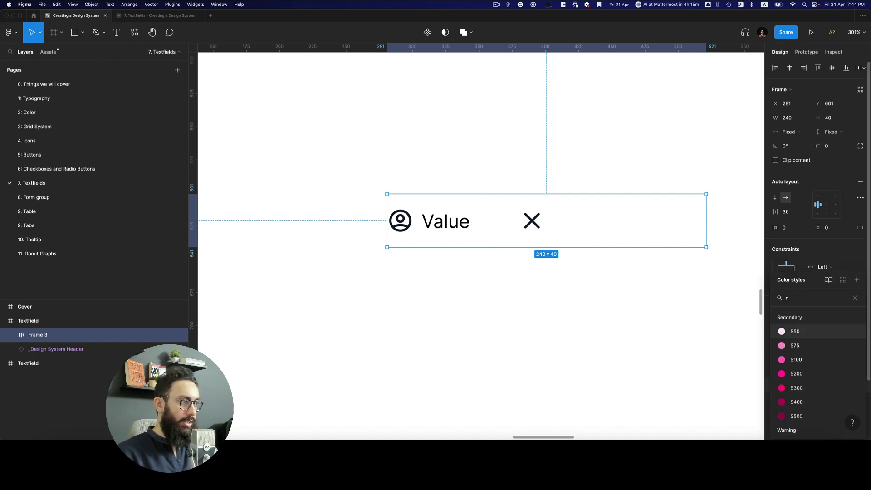
text(20)
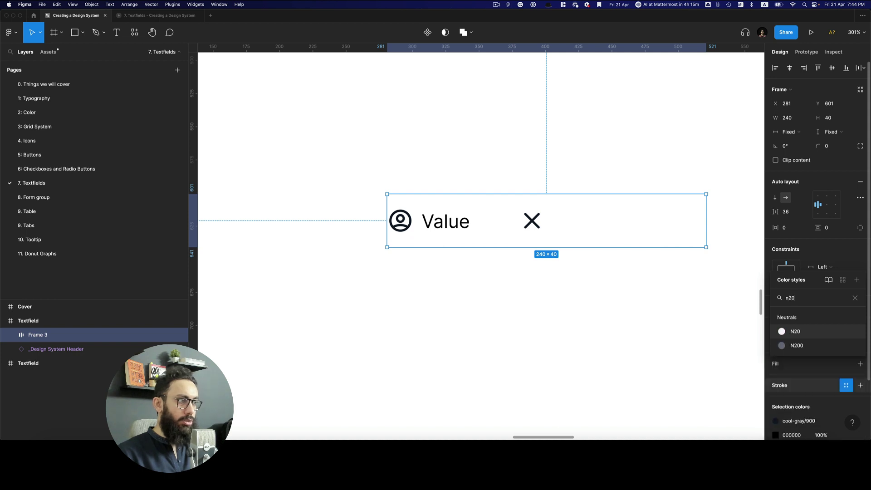
Set the textfield frame's border to Neutrals/N40 and its corner radius to 4
key(Return)
click(775, 385)
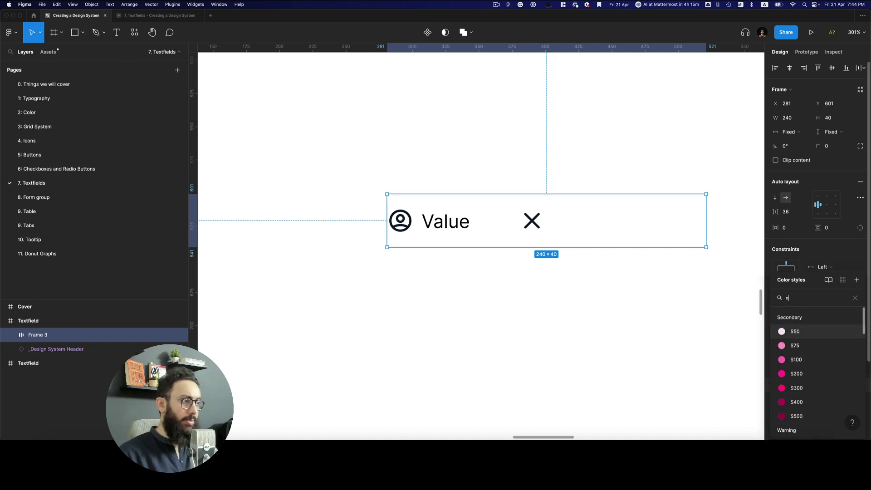
click(799, 377)
click(527, 318)
click(531, 221)
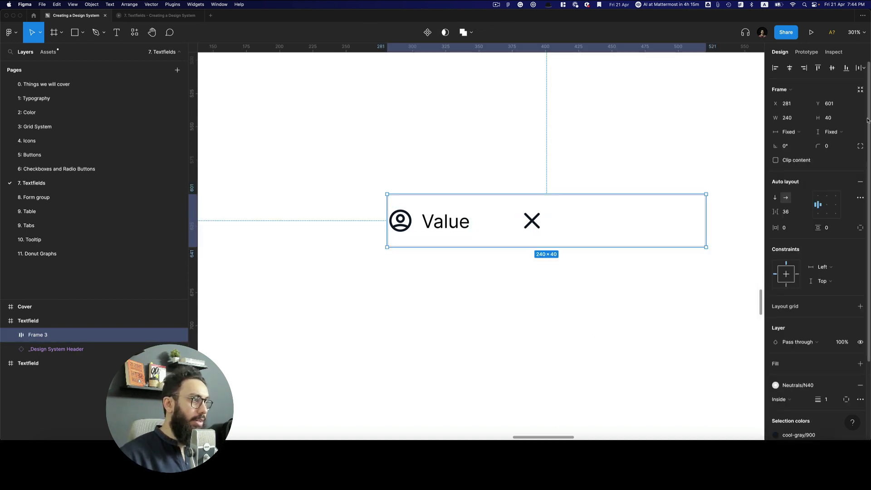
click(831, 146)
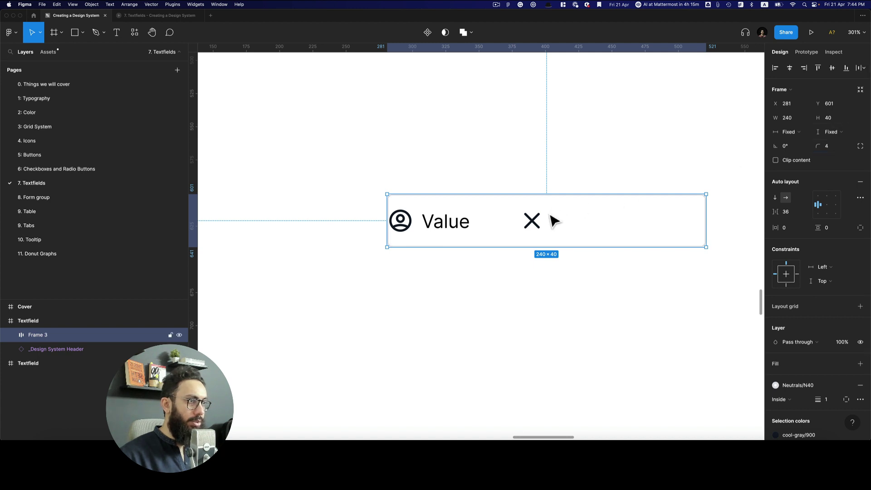
Set auto layout spacing to Auto so the x icon sits at the right end
click(447, 231)
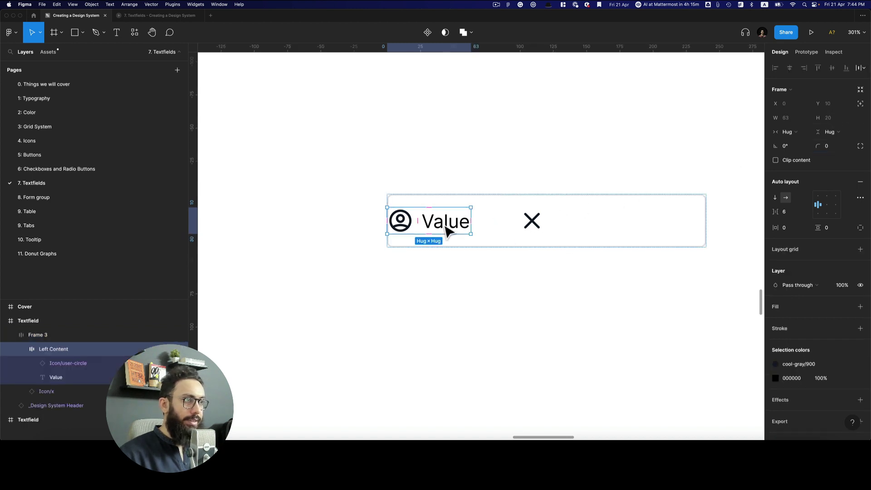
click(597, 227)
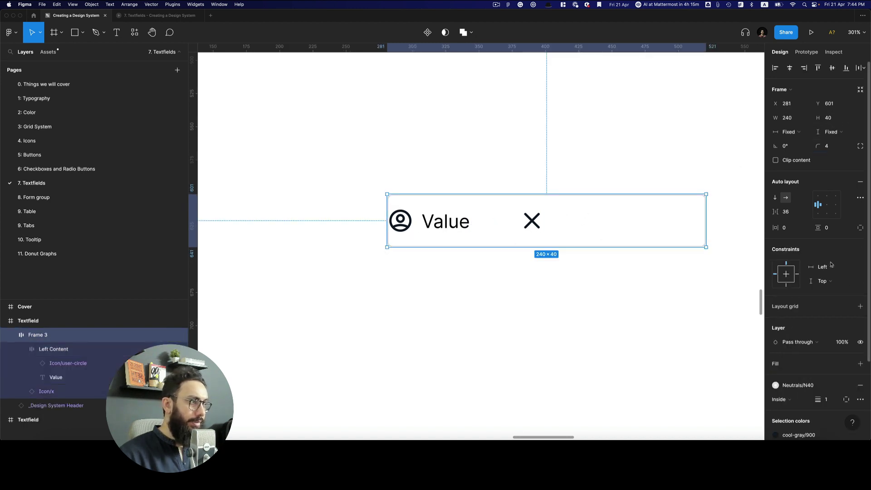
double_click(815, 208)
click(474, 272)
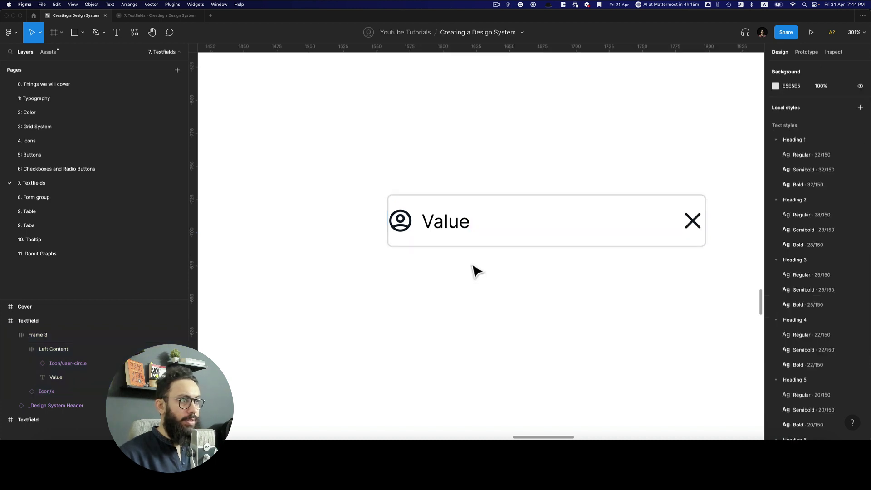
Apply 12 px horizontal padding to the textfield and view the canvas at 100%
click(455, 233)
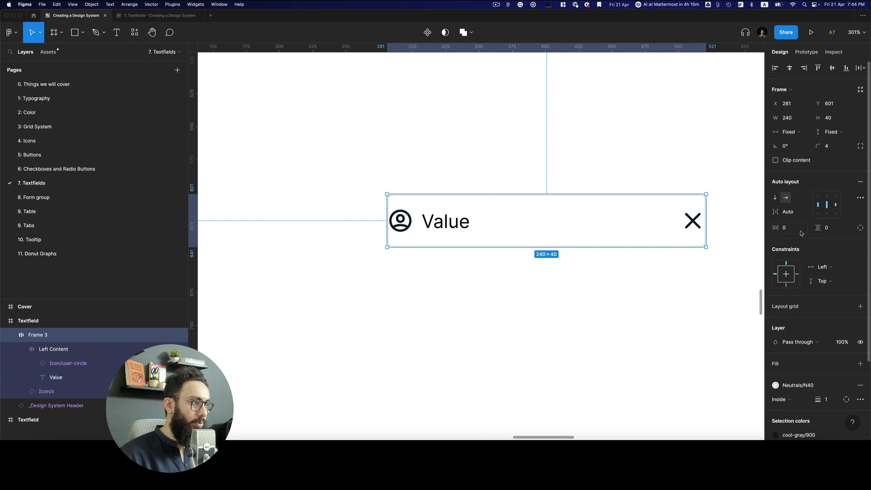
text(12)
key(BackSpace)
text(6)
key(Return)
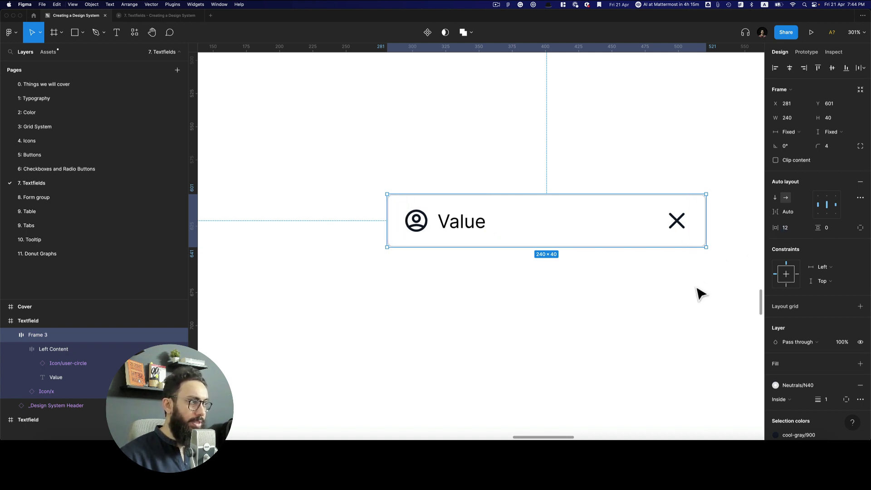
click(700, 295)
key(shift+0)
Rename the textfield to Textfield/Medium and turn it into a component
click(533, 243)
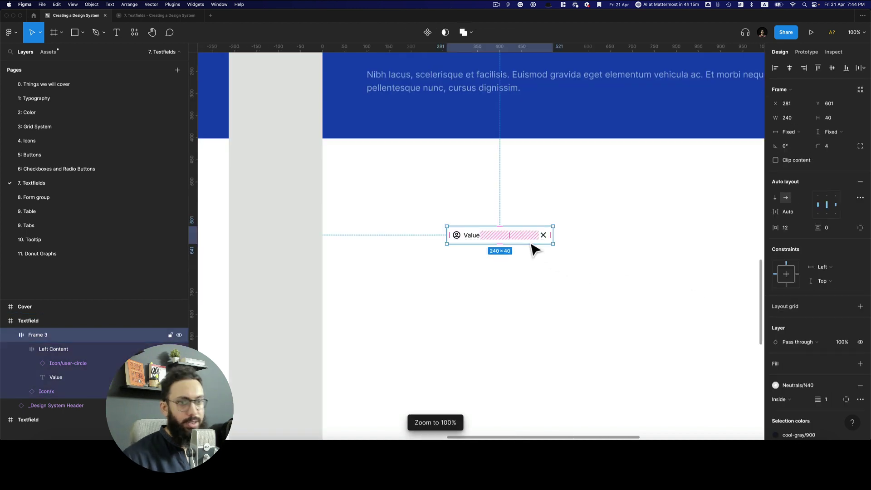
key(super+r)
text(Te)
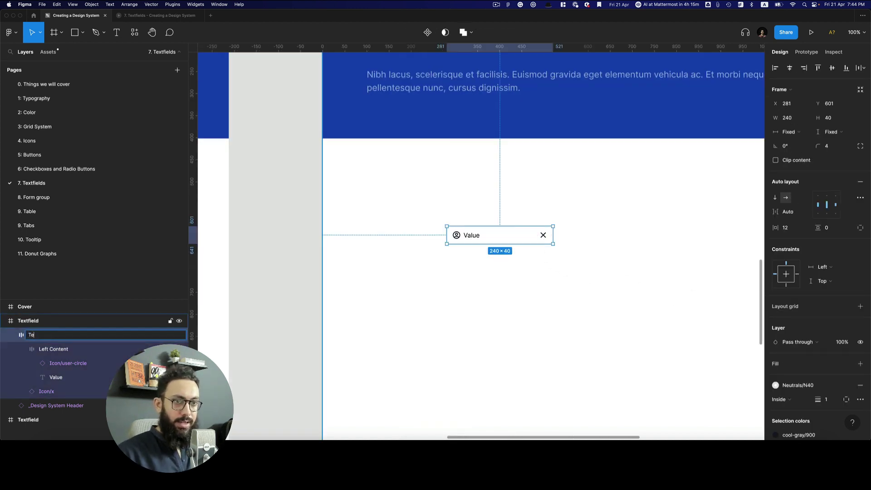
text(xtfield/Mediu)
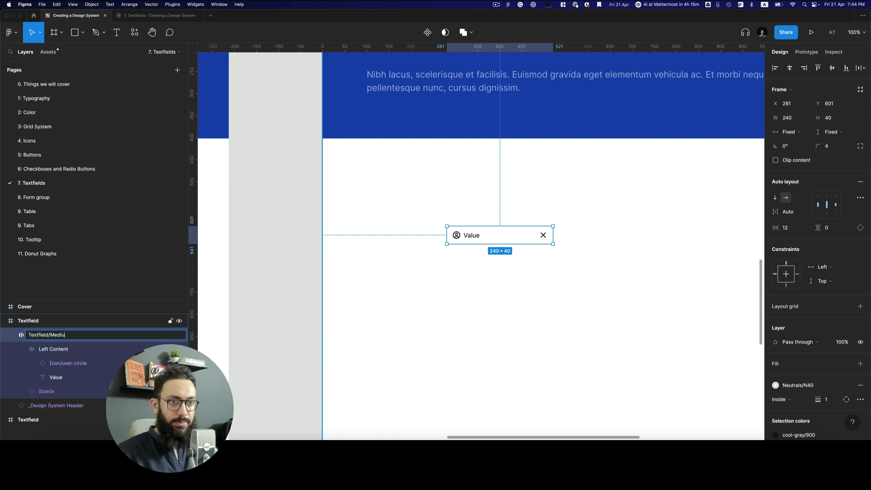
text(m)
key(Return)
key(alt+super+k)
Place an instance copy of Textfield/Medium beside the original
click(574, 239)
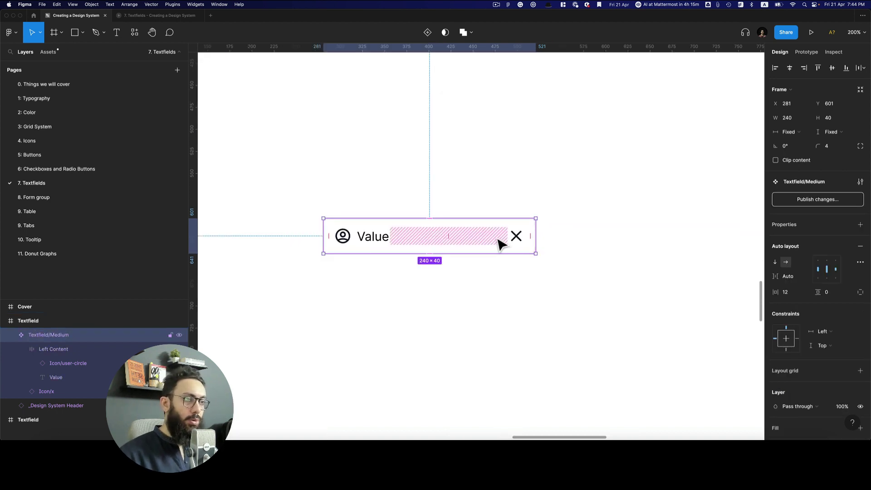
drag(499, 243, 713, 267)
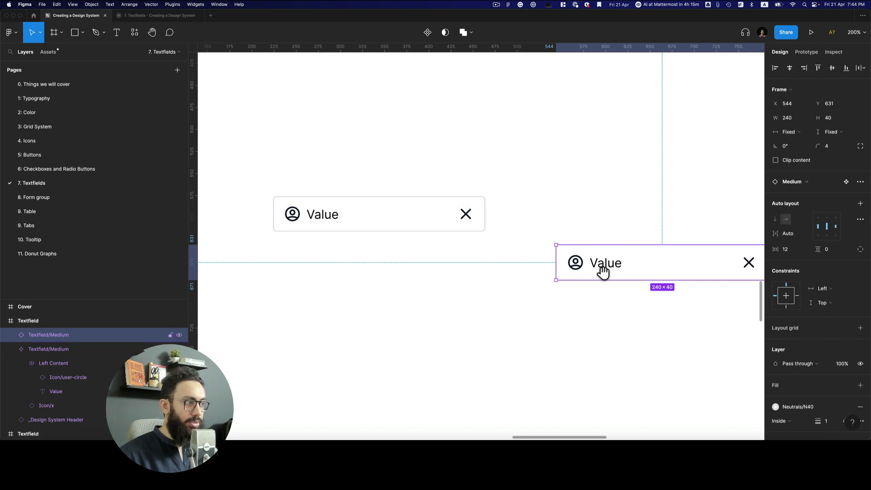
scroll(644, 263, right, 2)
Create a Left Icon visibility property for the component's user-circle icon
scroll(352, 226, down, 5)
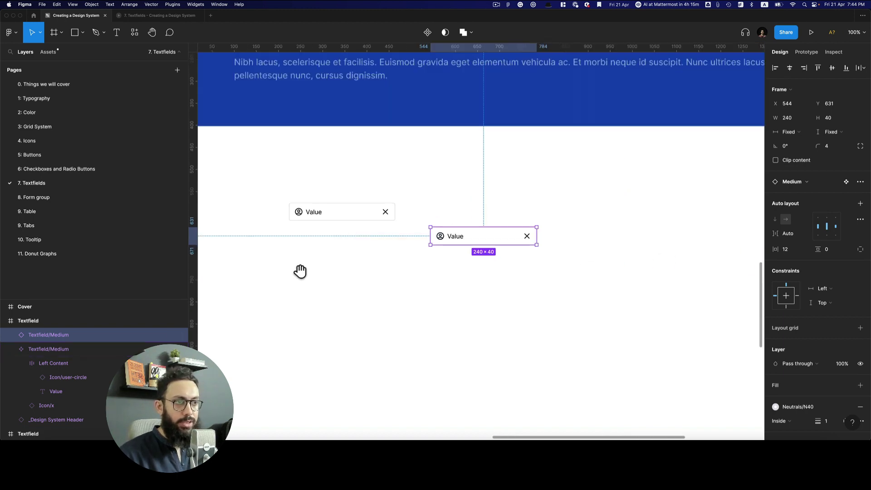
scroll(300, 272, left, 15)
scroll(361, 224, down, 5)
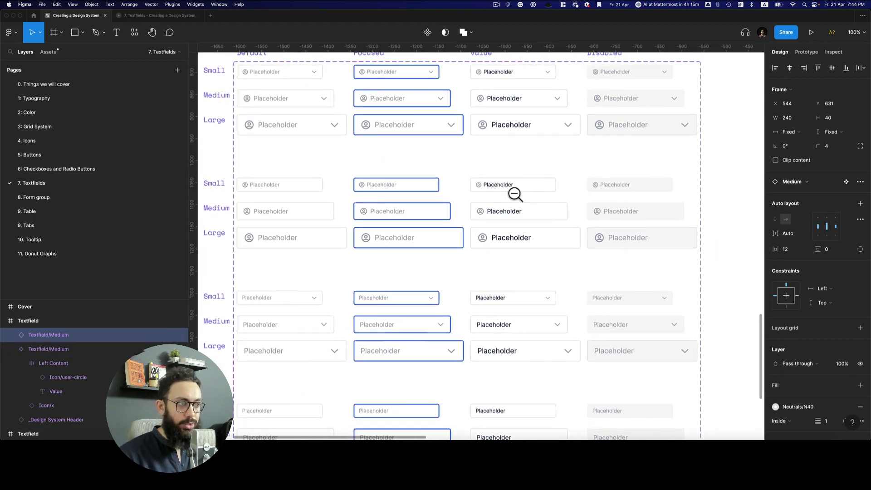
scroll(514, 194, down, 5)
drag(339, 210, 668, 399)
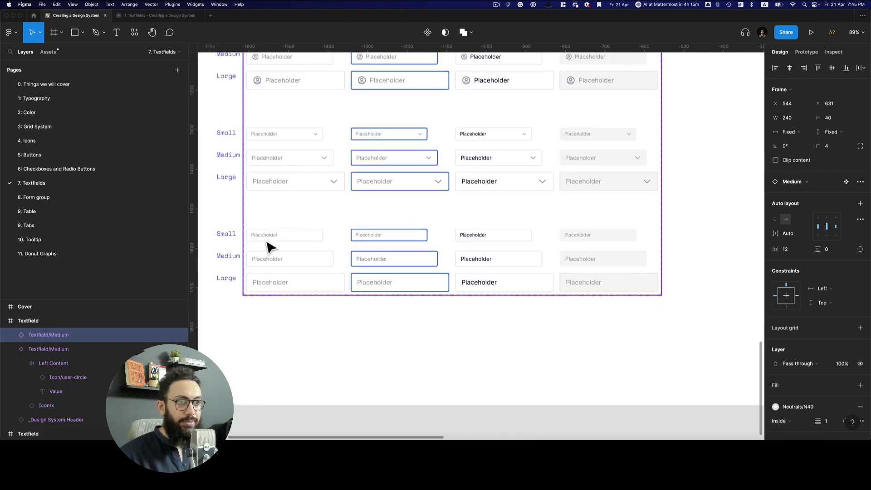
scroll(443, 238, down, 5)
scroll(486, 262, up, 3)
scroll(515, 189, right, 5)
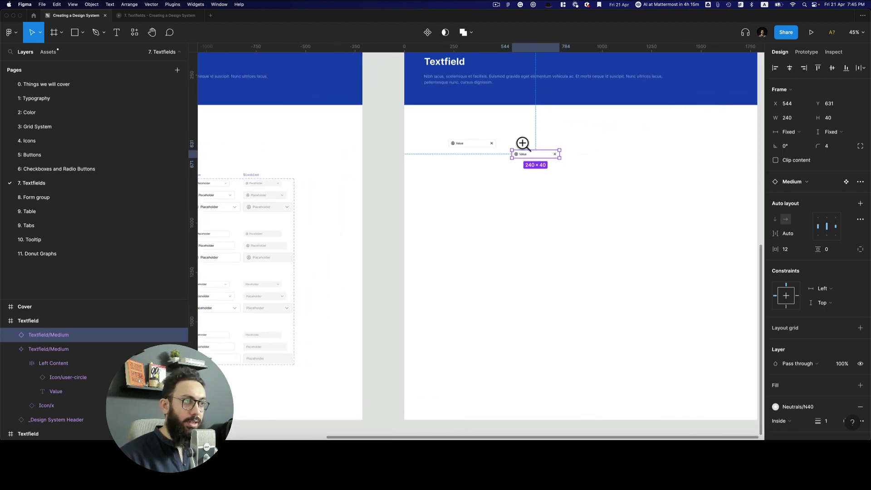
scroll(523, 144, up, 10)
click(269, 176)
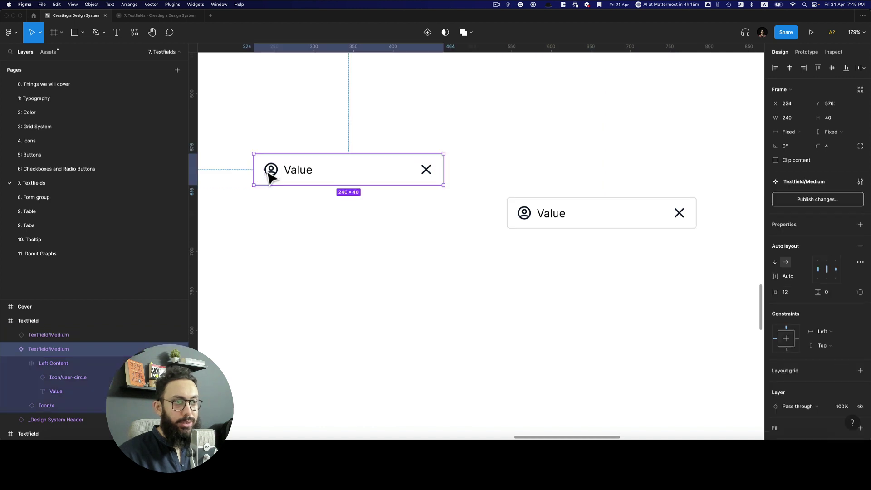
double_click(270, 176)
double_click(270, 176)
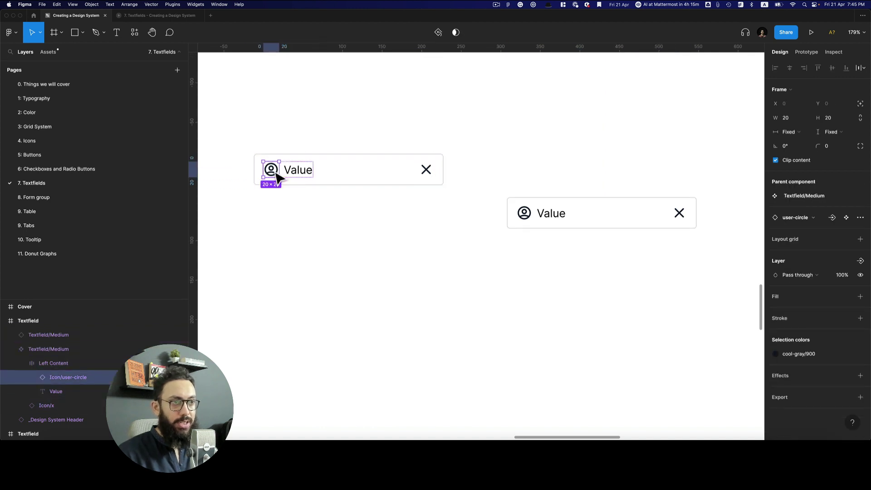
click(861, 261)
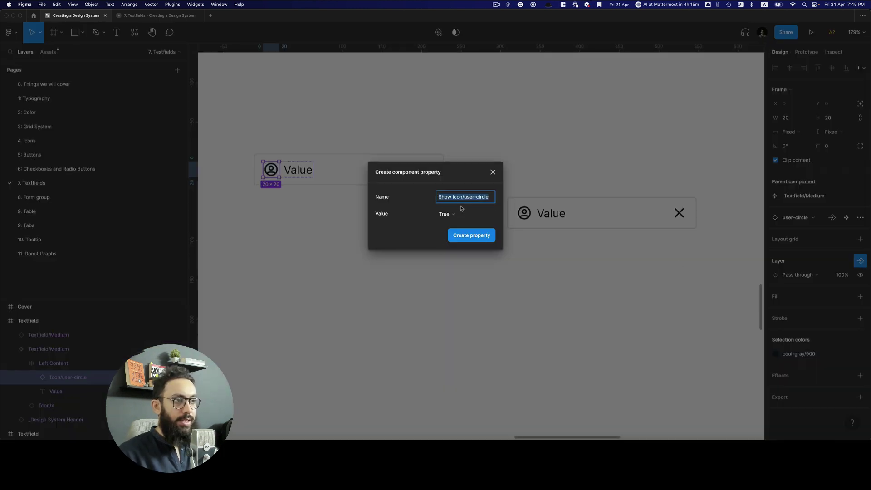
text(Lef)
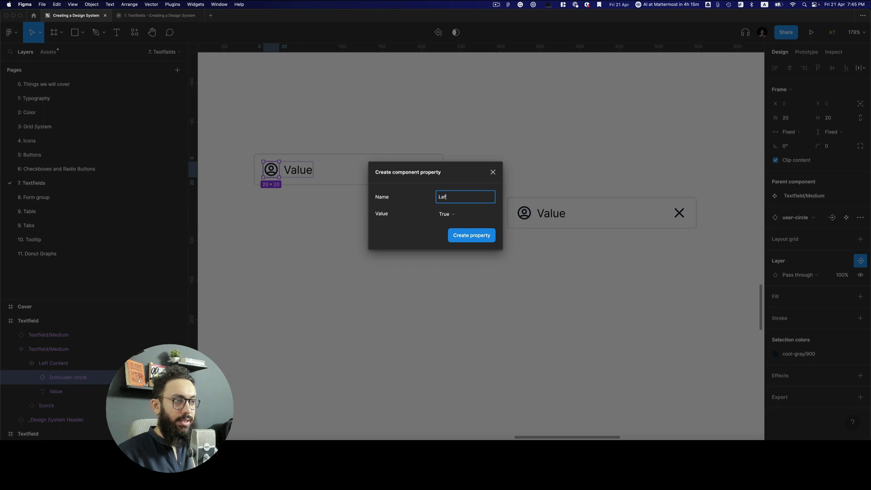
text(t Icon)
key(Tab)
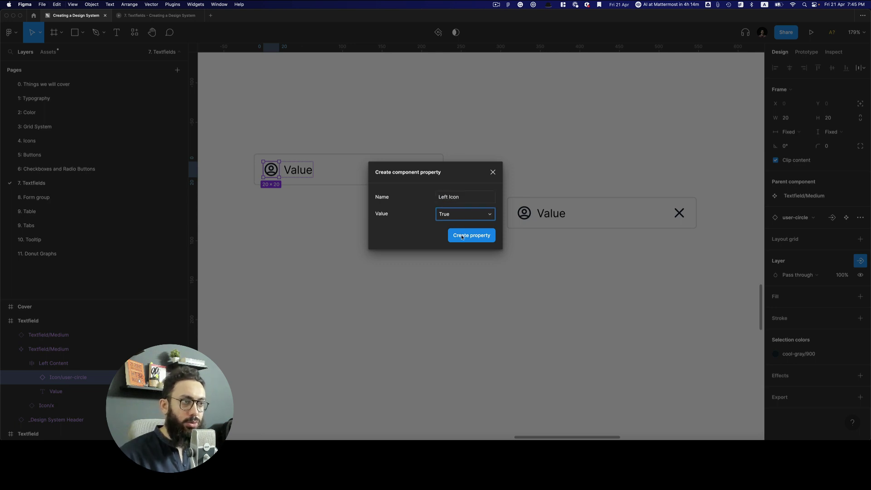
click(462, 235)
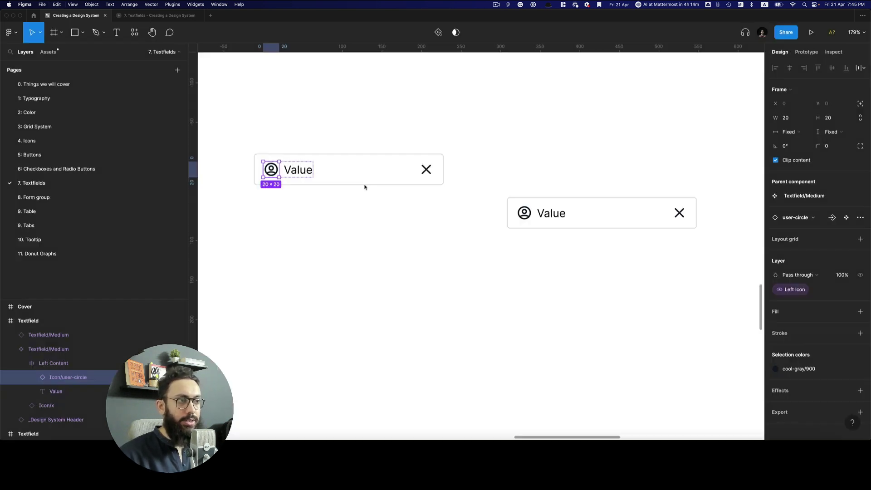
Create a Right Icon visibility property for the X icon and align the instance with the original
click(430, 174)
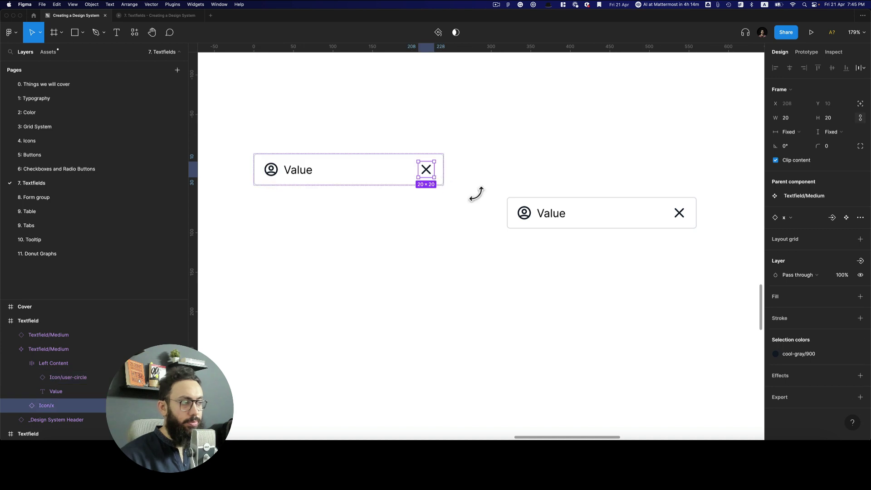
click(861, 261)
click(840, 295)
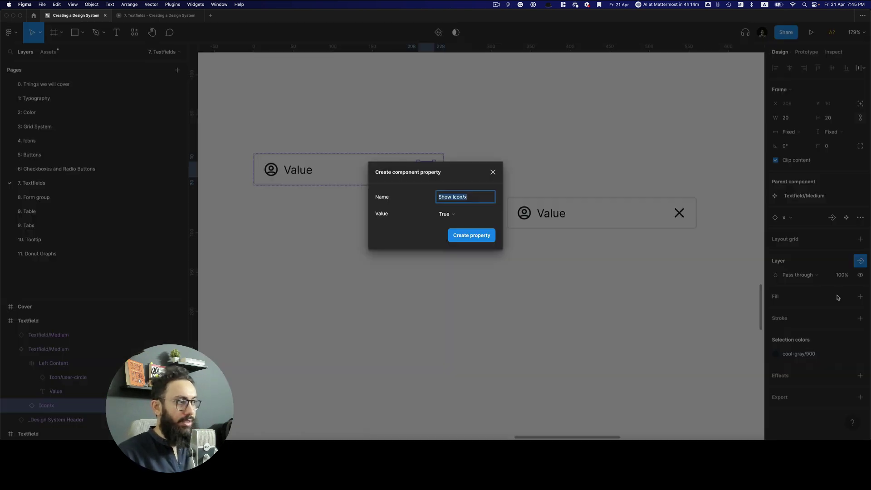
text(Right)
key(Return)
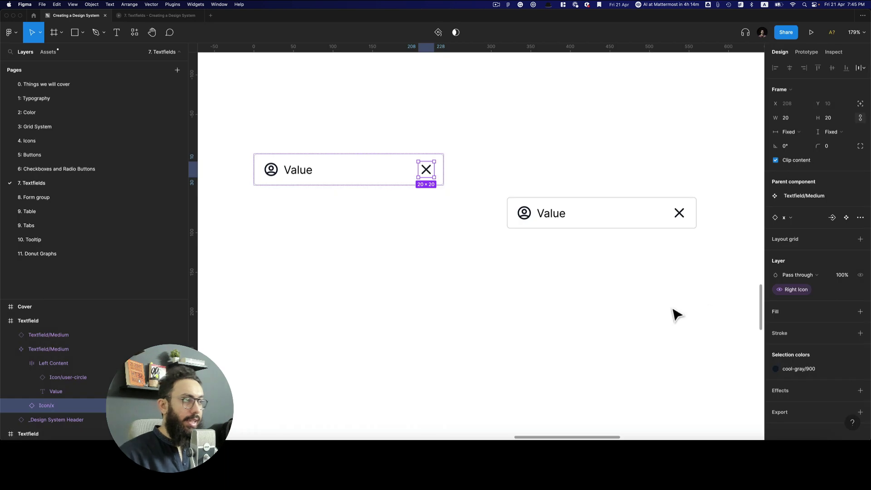
click(673, 313)
drag(632, 225, 671, 189)
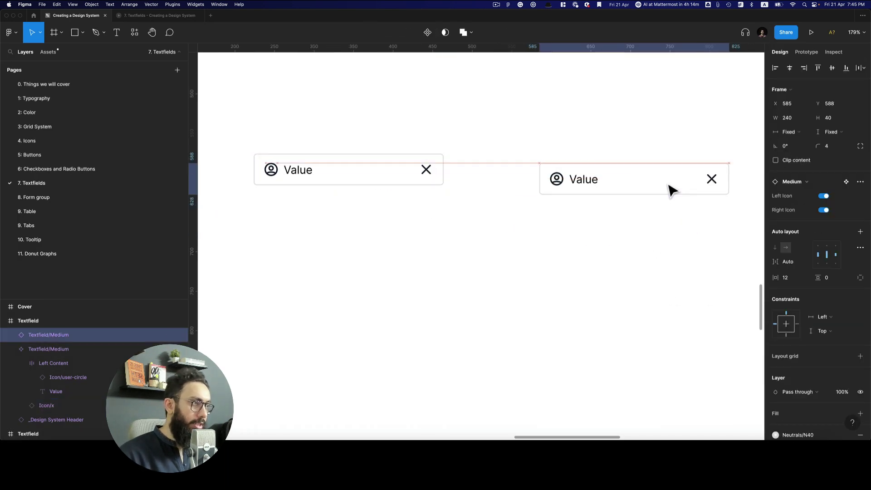
Hide both the left and right icons on the instance
click(824, 196)
click(824, 210)
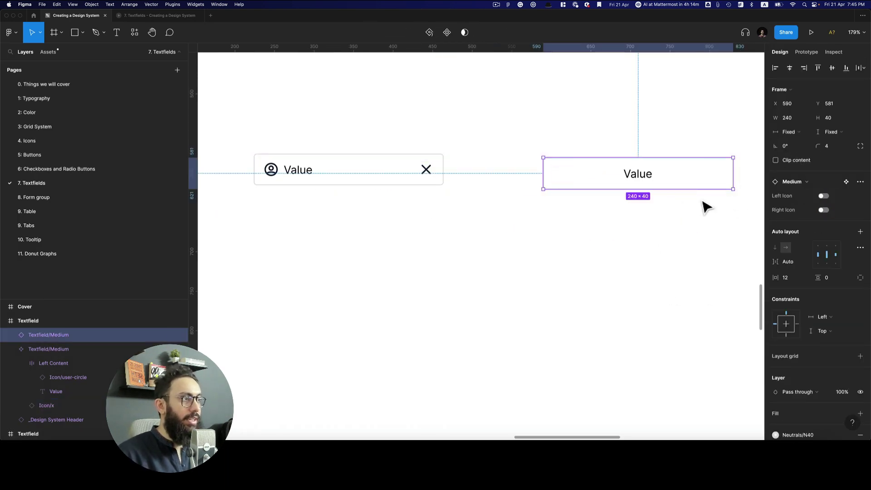
click(653, 147)
double_click(655, 175)
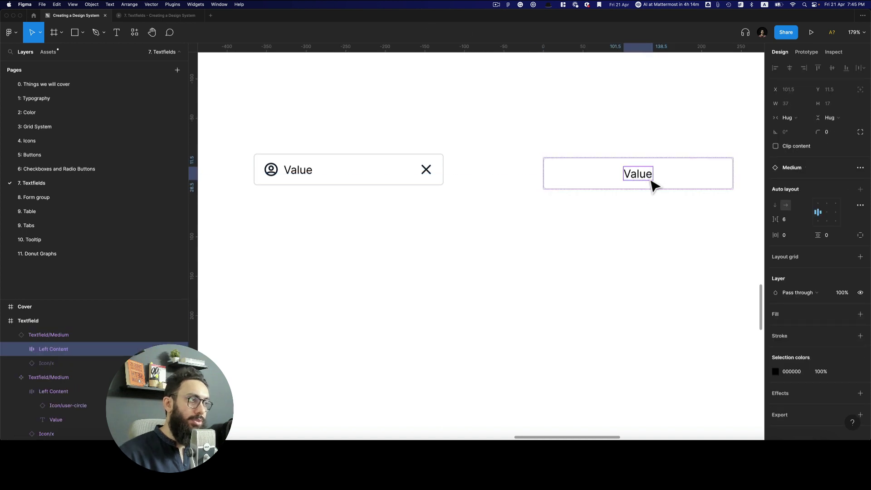
Make the component's Value text fill the field width and check Packed spacing in advanced settings
click(311, 179)
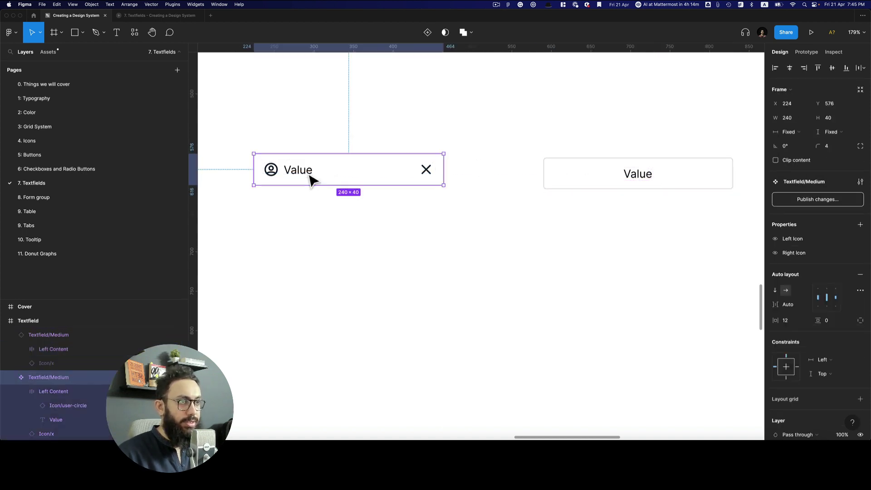
double_click(311, 179)
click(802, 136)
click(803, 142)
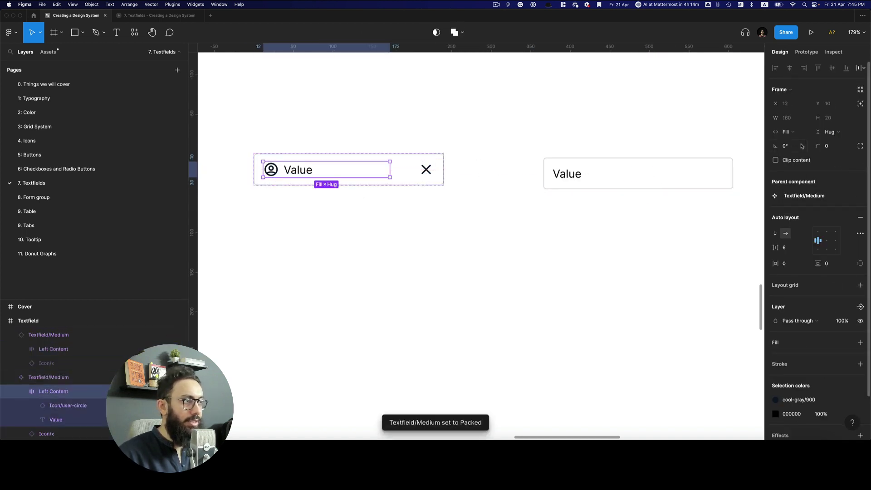
click(547, 136)
click(572, 181)
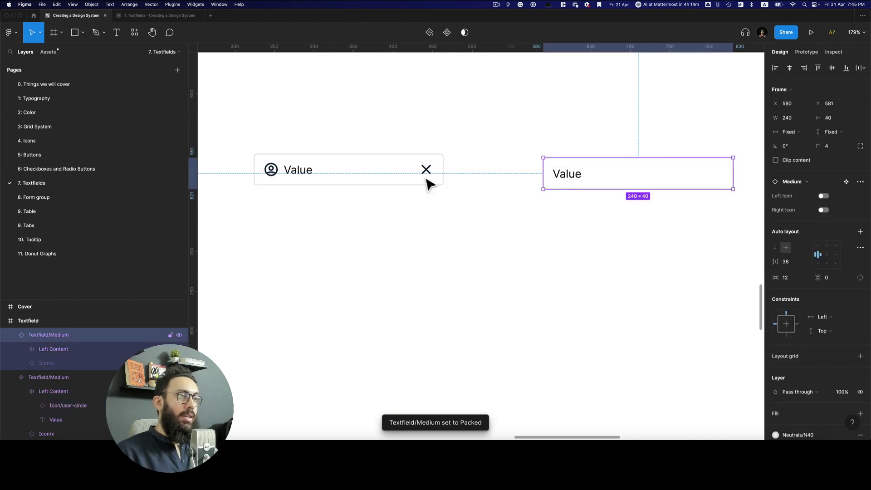
click(426, 182)
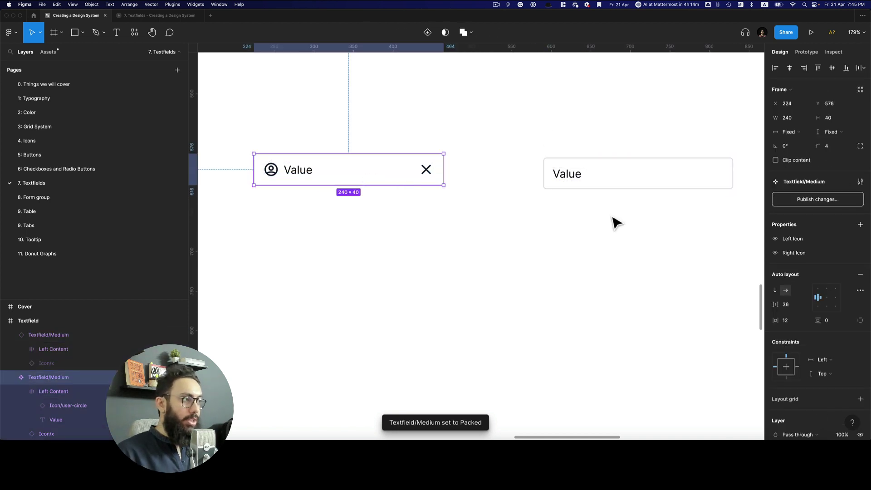
click(860, 290)
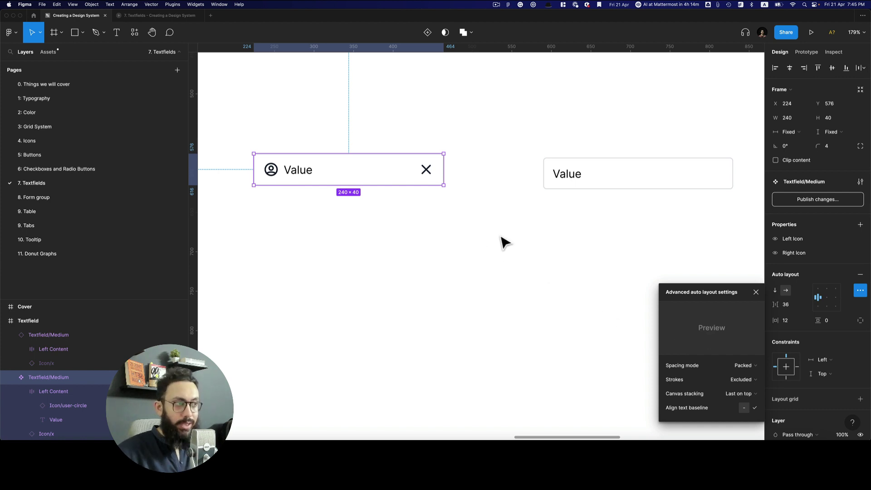
Change the right instance's text to 'asdasdassda'
click(563, 172)
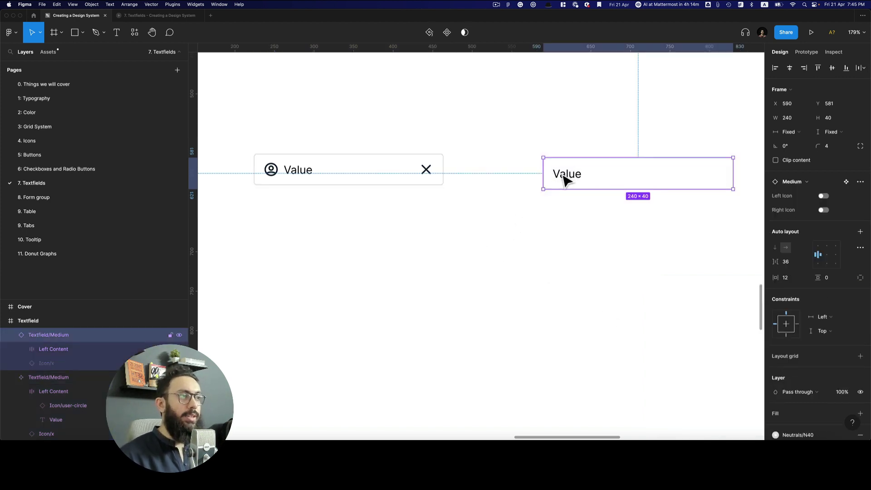
double_click(560, 174)
text(asdasdassda)
key(Escape)
key(Escape)
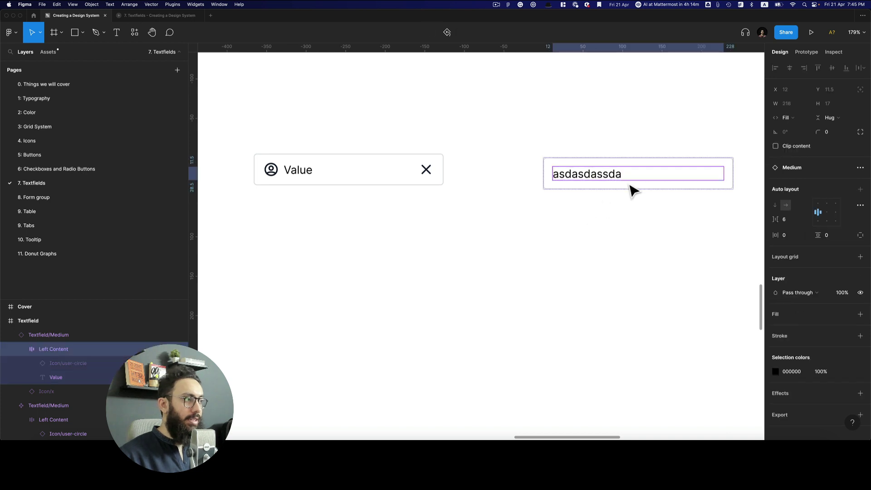
click(656, 200)
Switch on the Left Icon and Right Icon toggles on the right instance
click(636, 176)
click(824, 210)
click(823, 195)
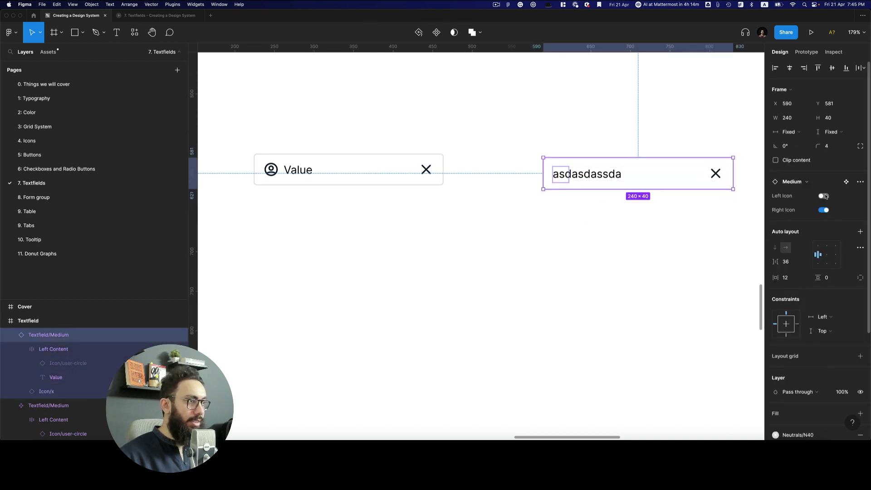
click(666, 112)
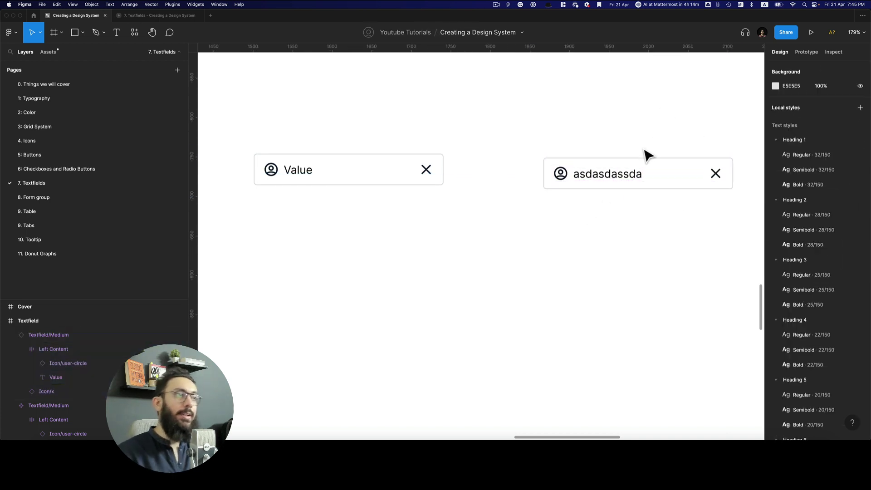
click(627, 181)
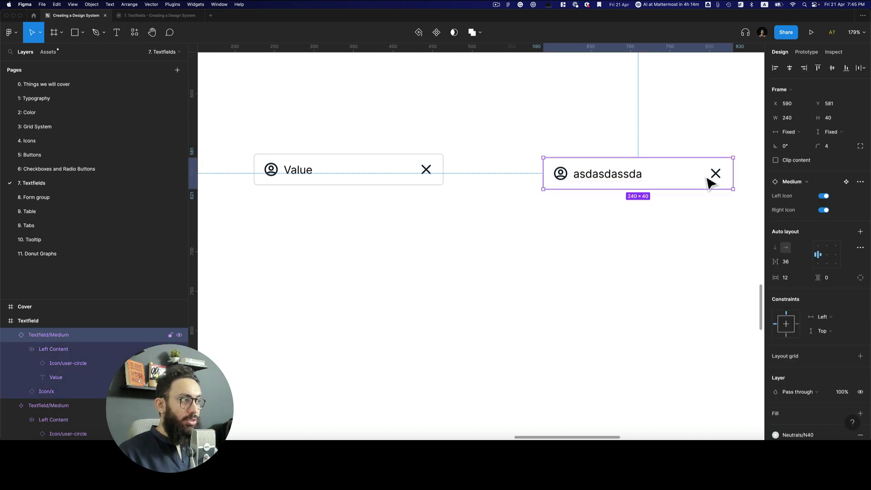
Select the X icon in the component and start an instance swap property for it
double_click(721, 177)
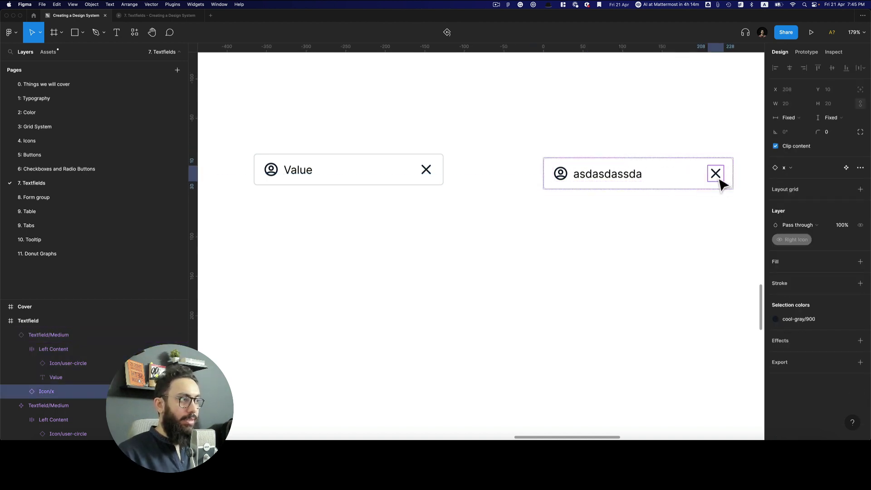
click(690, 150)
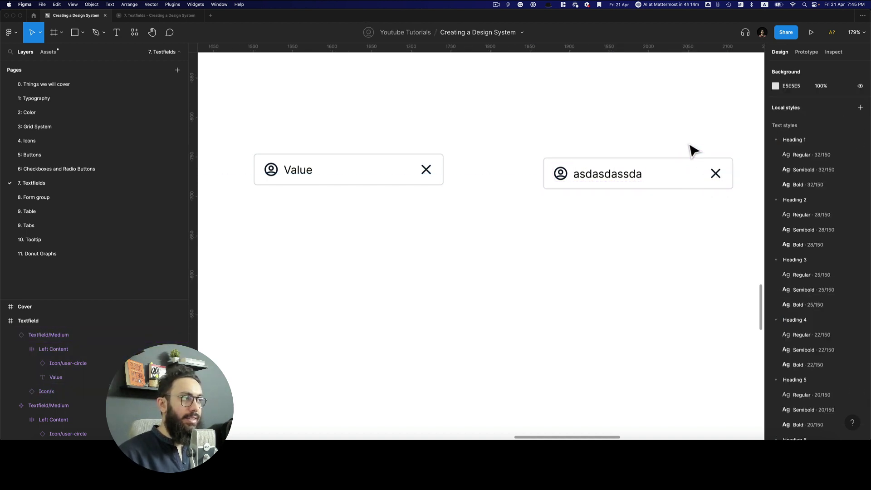
double_click(425, 171)
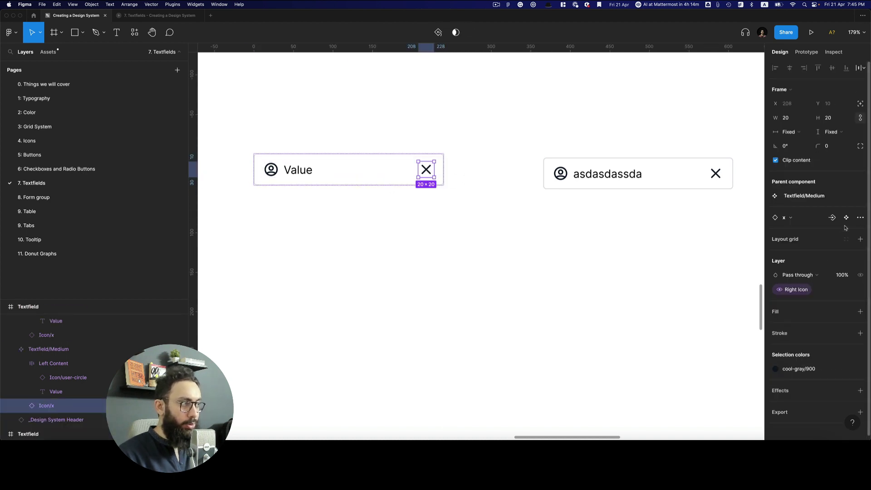
click(833, 218)
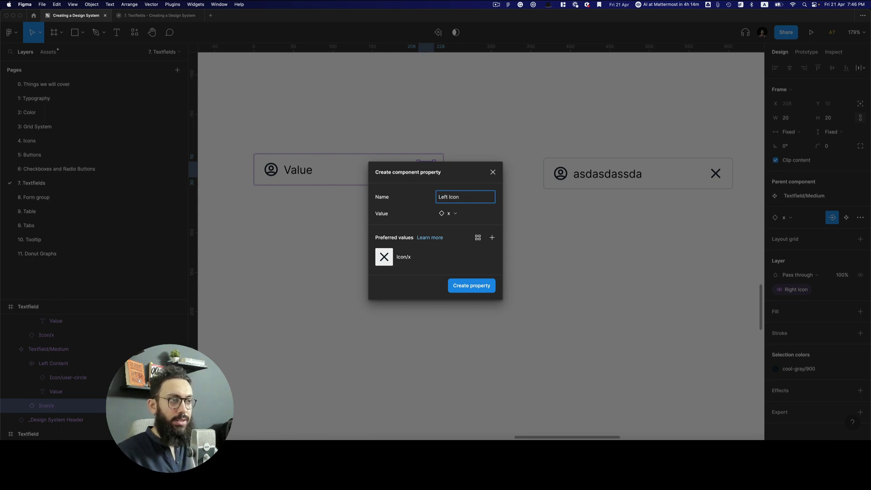
Create a Right Icon Value instance-swap property for the X icon
click(472, 285)
double_click(278, 175)
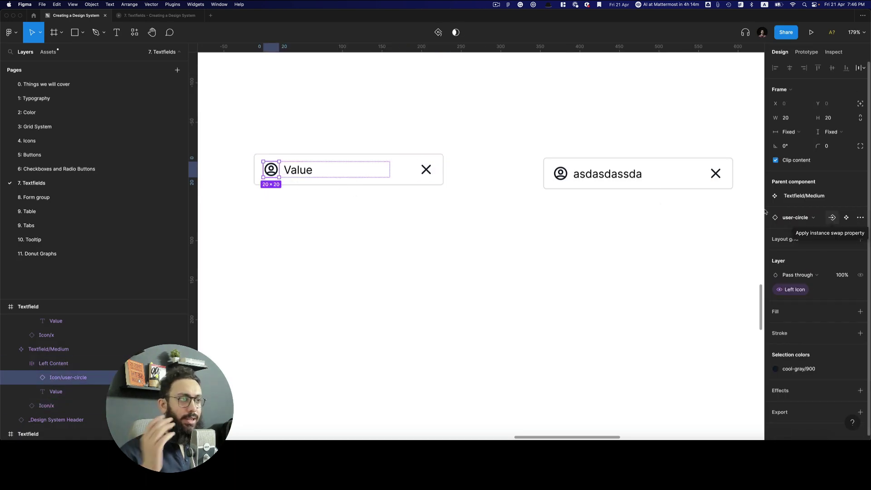
click(429, 175)
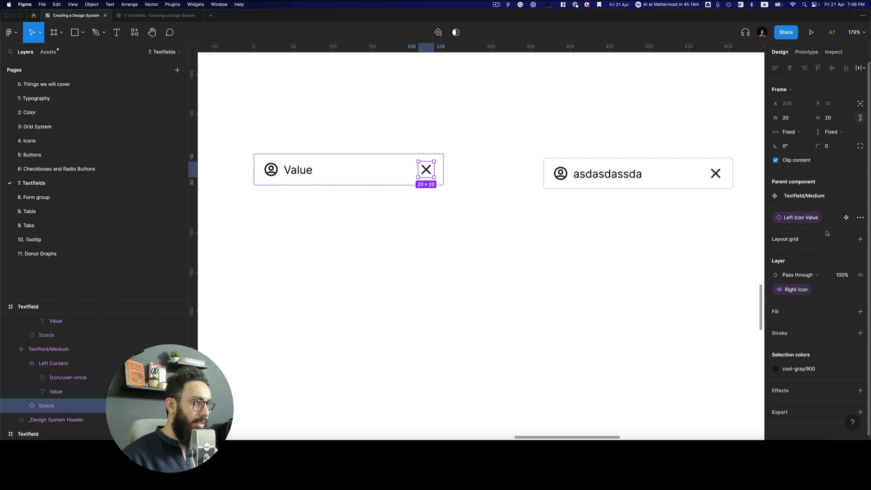
click(861, 218)
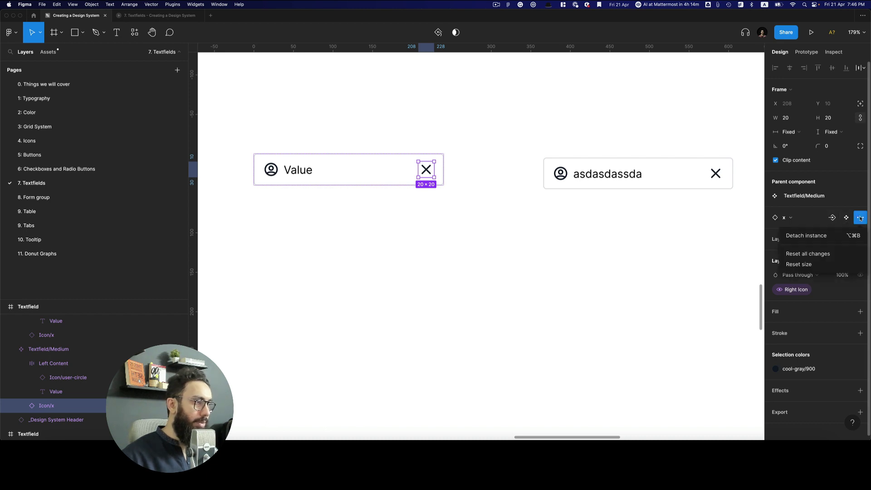
click(832, 218)
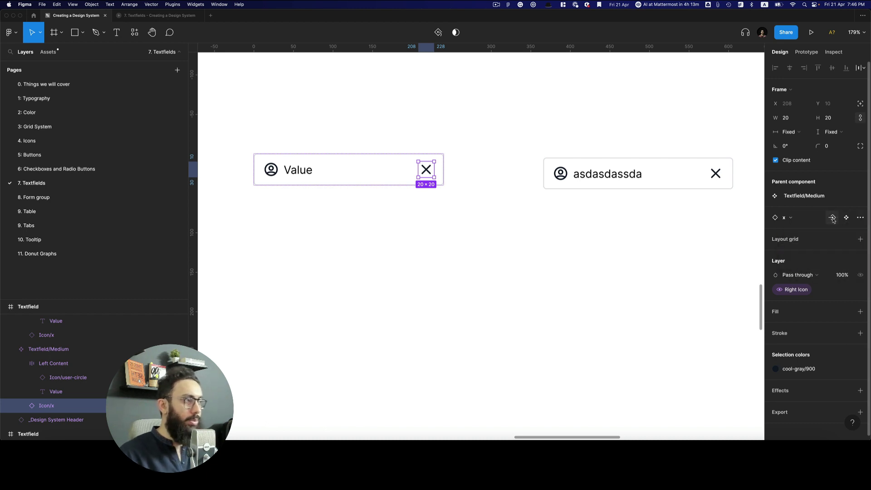
click(832, 218)
click(812, 254)
text(Right Icon Value)
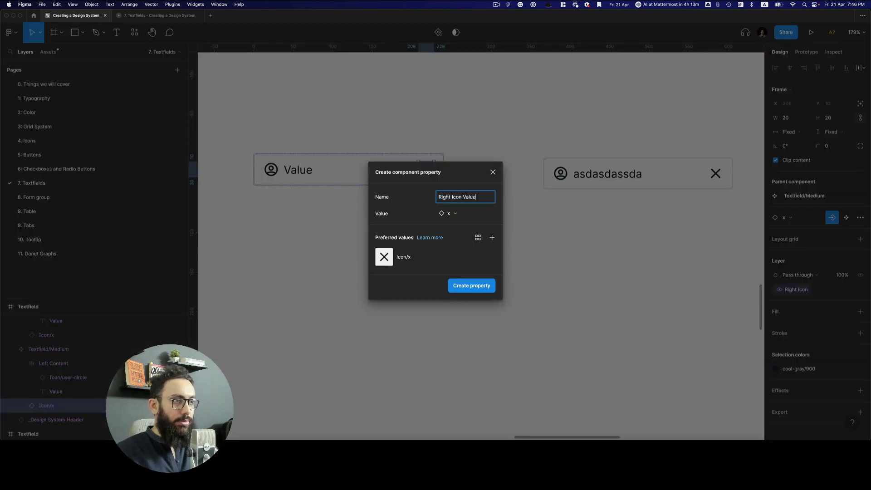
key(Return)
Create a Left Icon Value instance-swap property for the user-circle icon
click(271, 170)
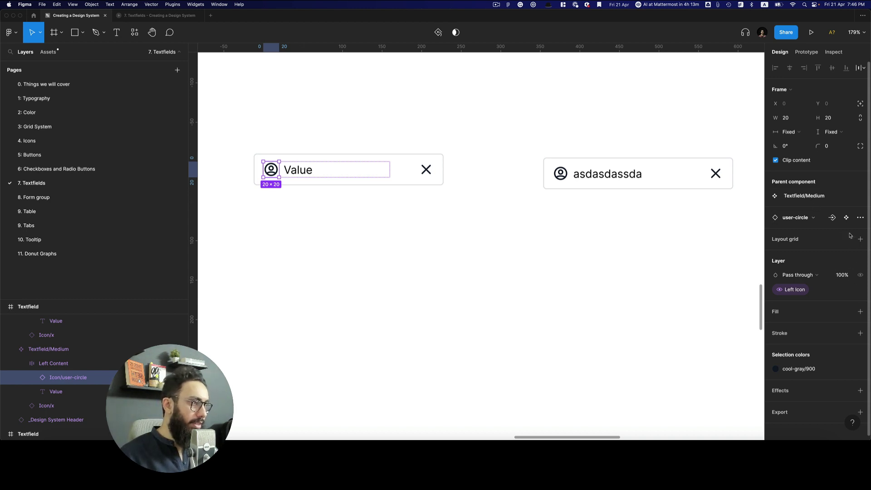
click(832, 217)
click(818, 255)
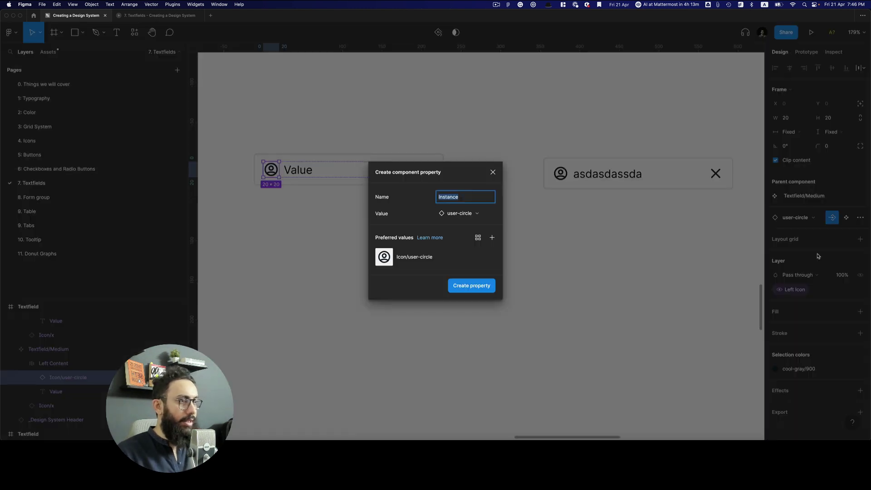
text(Left Icon Value)
key(Return)
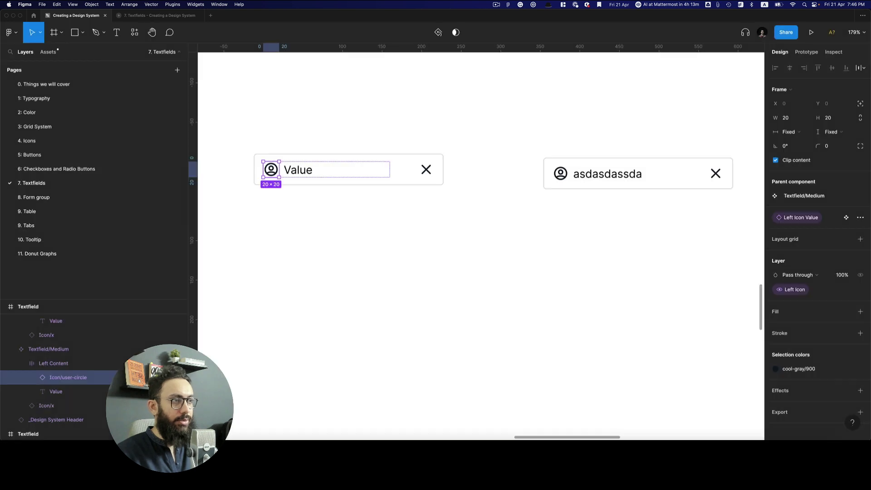
click(618, 186)
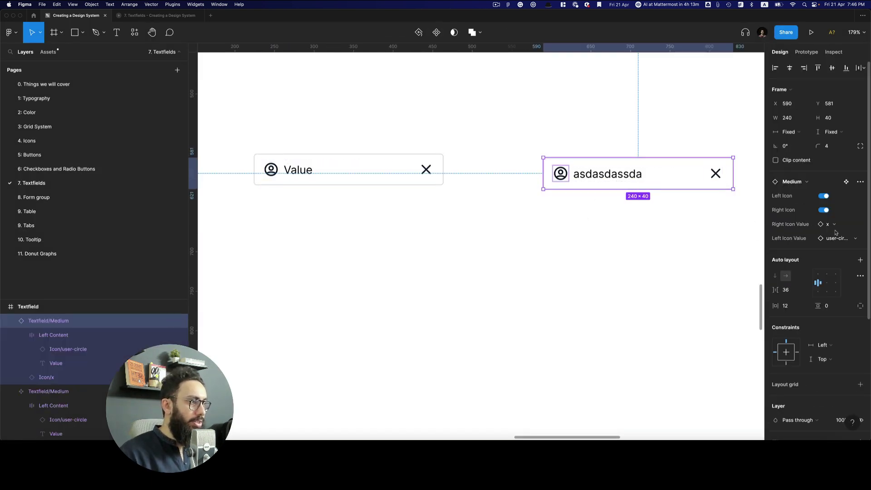
Swap the instance's right icon to truck and its left icon to trending-up
click(834, 228)
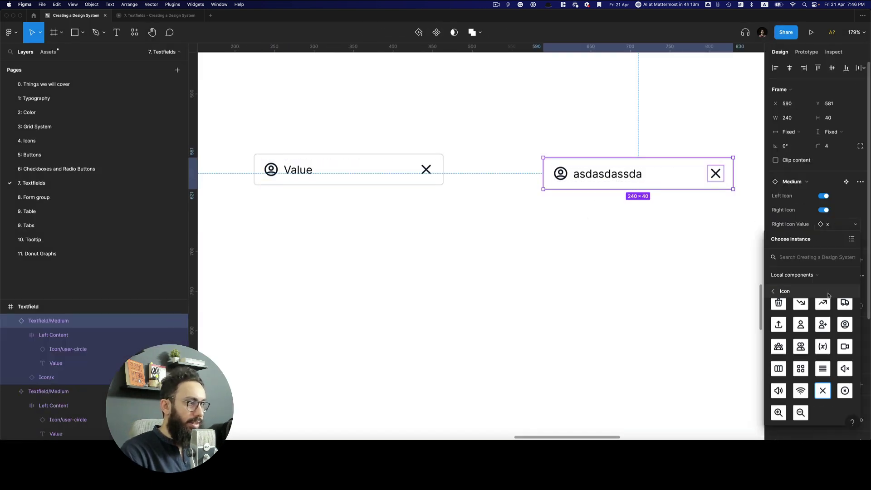
click(842, 307)
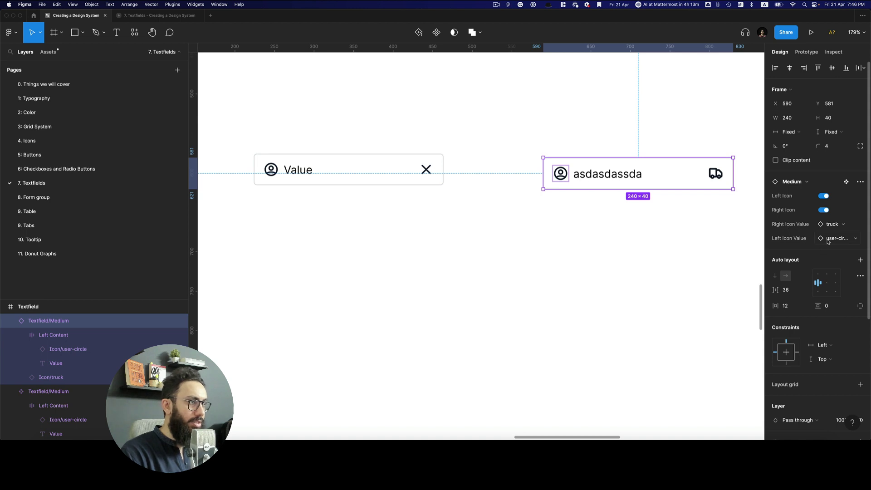
click(827, 240)
click(822, 312)
Test the icon toggles, hiding the right icon and hiding then reshowing the left
click(703, 274)
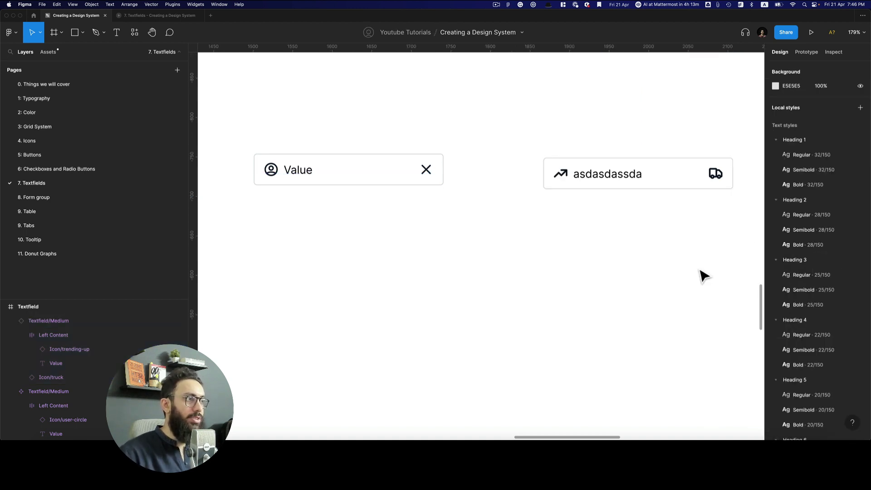
click(657, 189)
click(824, 210)
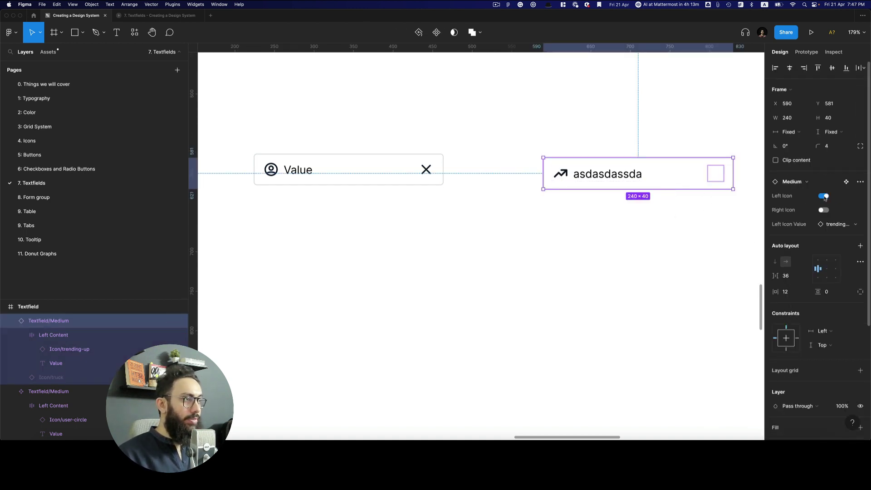
click(824, 196)
click(823, 195)
click(824, 210)
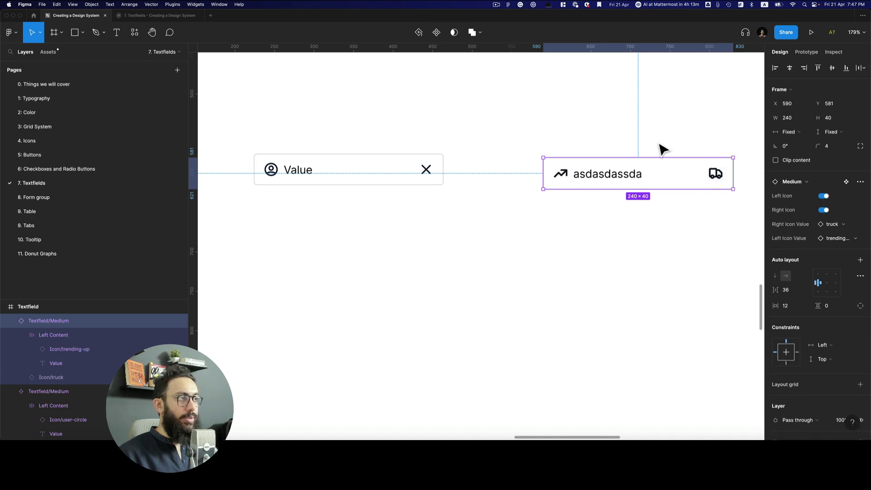
click(661, 148)
super+click(318, 179)
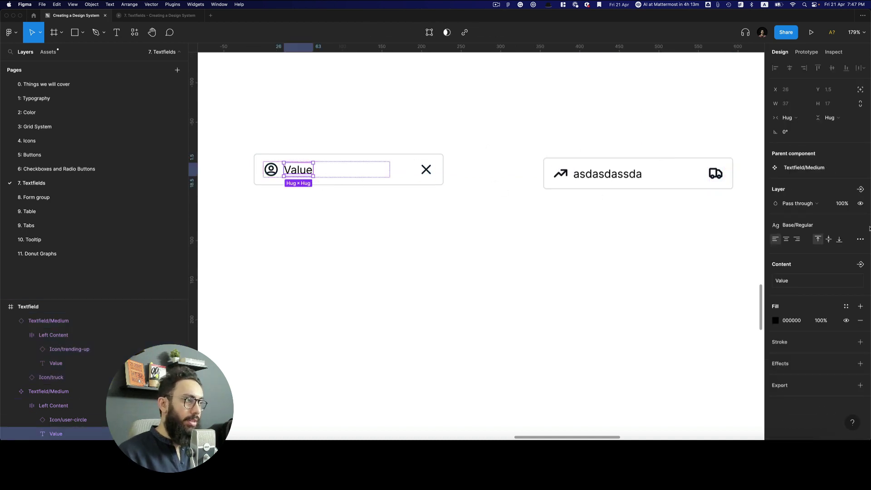
click(859, 264)
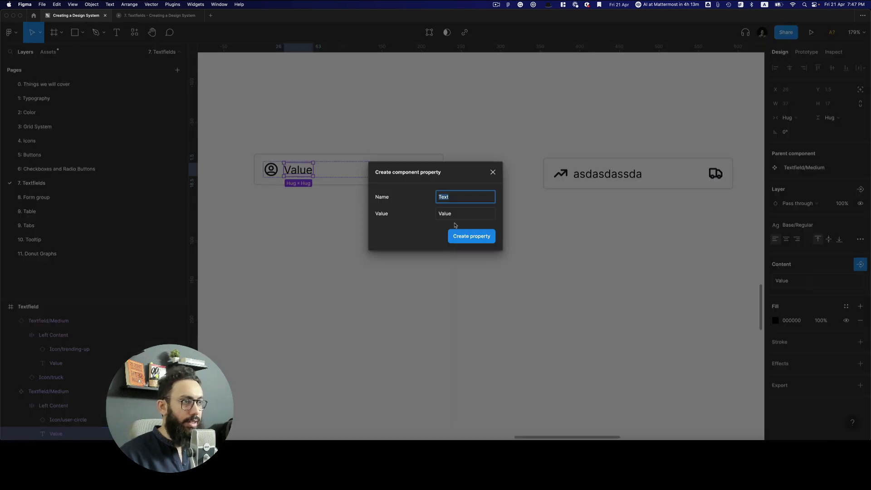
click(468, 237)
click(567, 218)
click(636, 186)
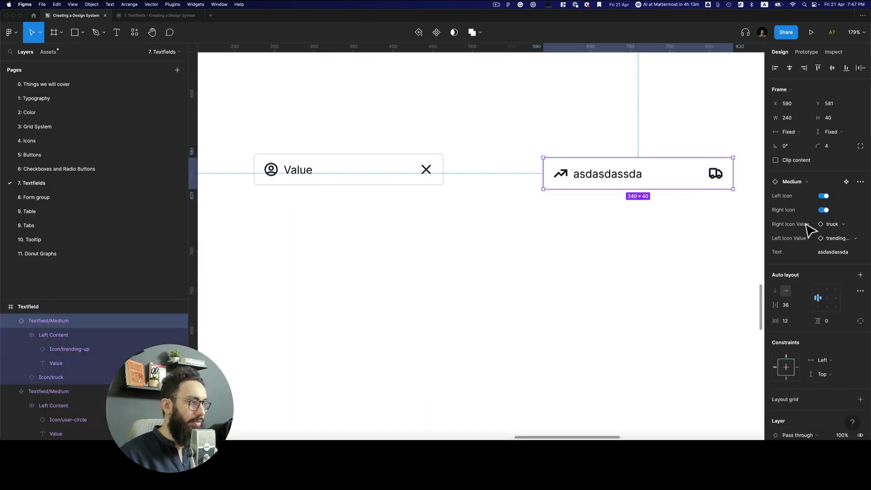
click(828, 257)
text(asdasdsad)
key(Return)
click(504, 213)
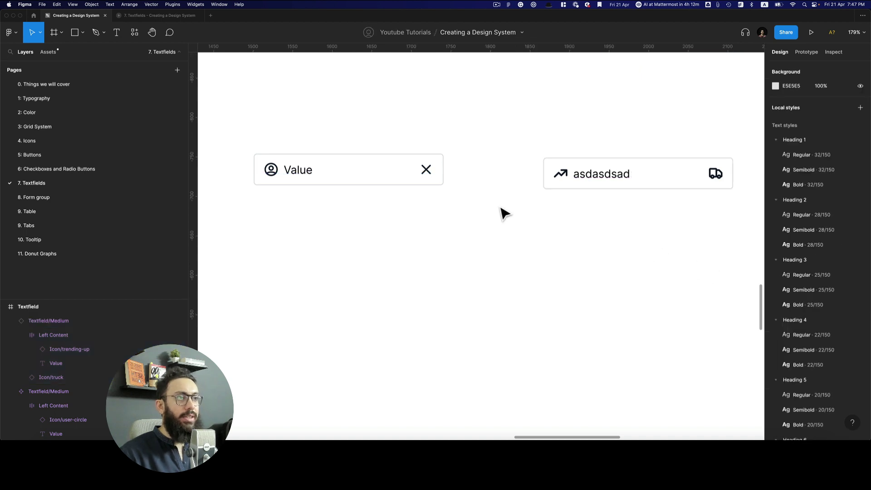
key(super+z)
key(super+z)
key(super+z)
key(super+z)
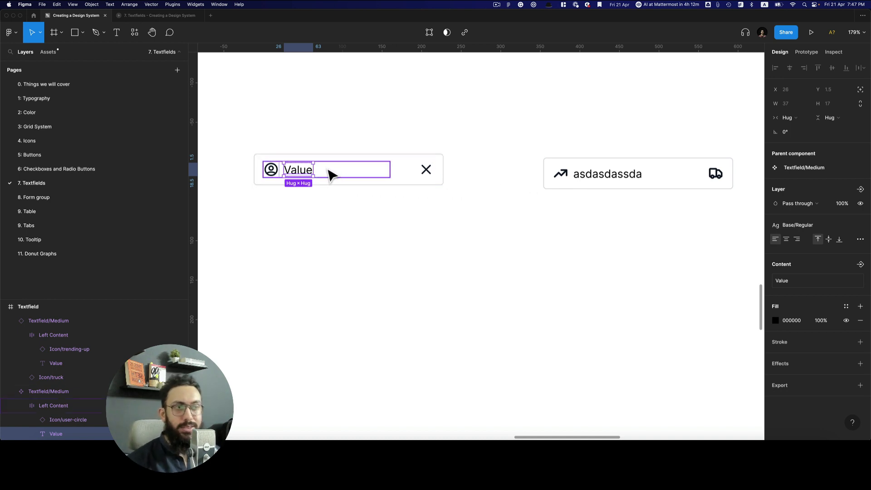
click(406, 167)
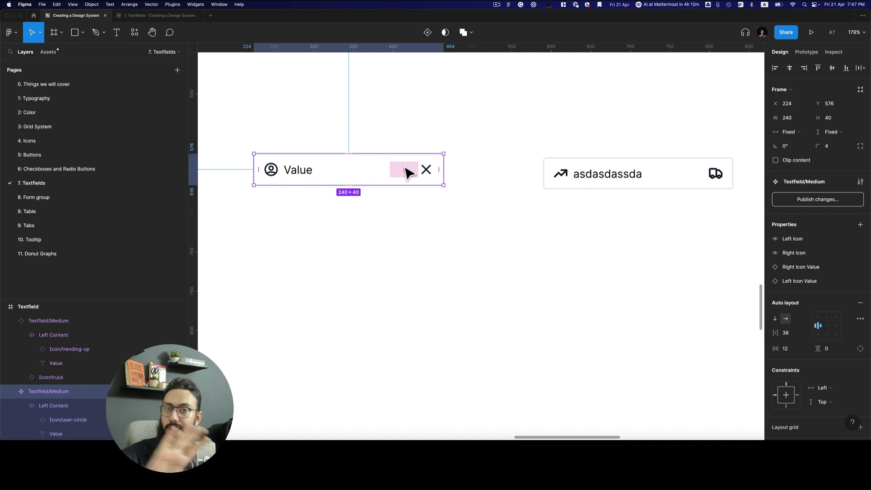
Drag the Value text out of the textfield and make it a component named Value
double_click(298, 175)
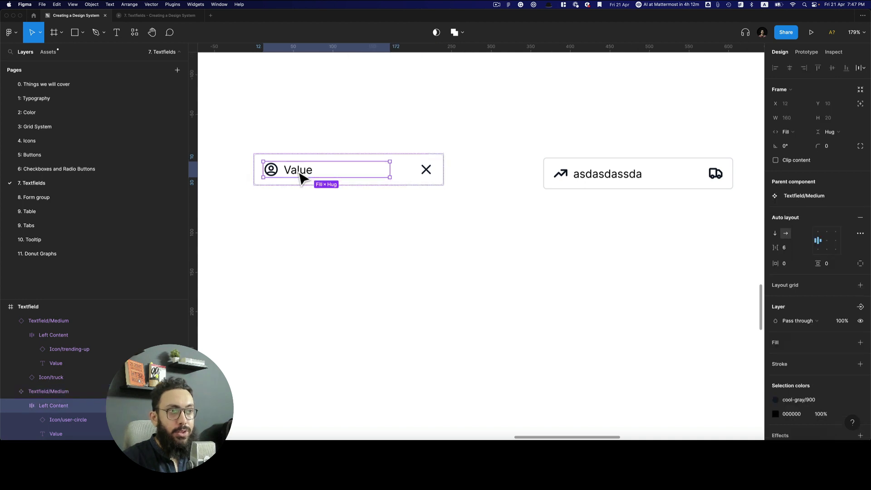
drag(302, 178, 324, 171)
scroll(324, 164, up, 5)
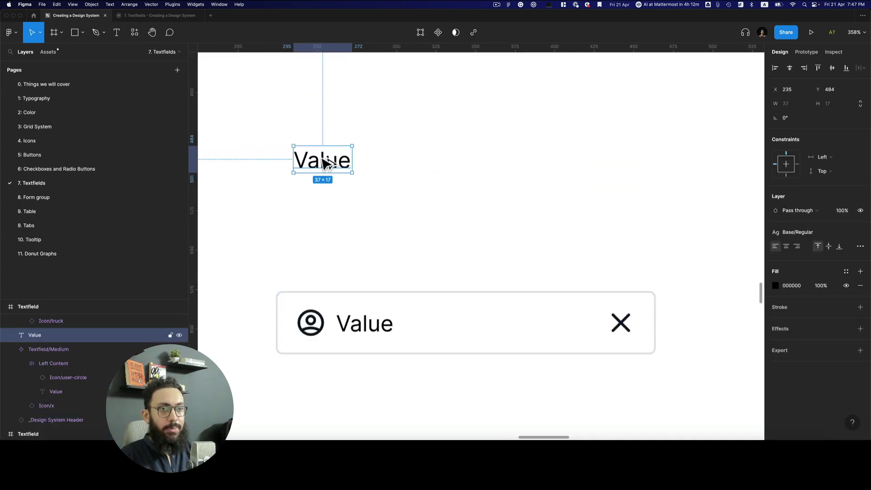
key(super+alt+k)
key(super+r)
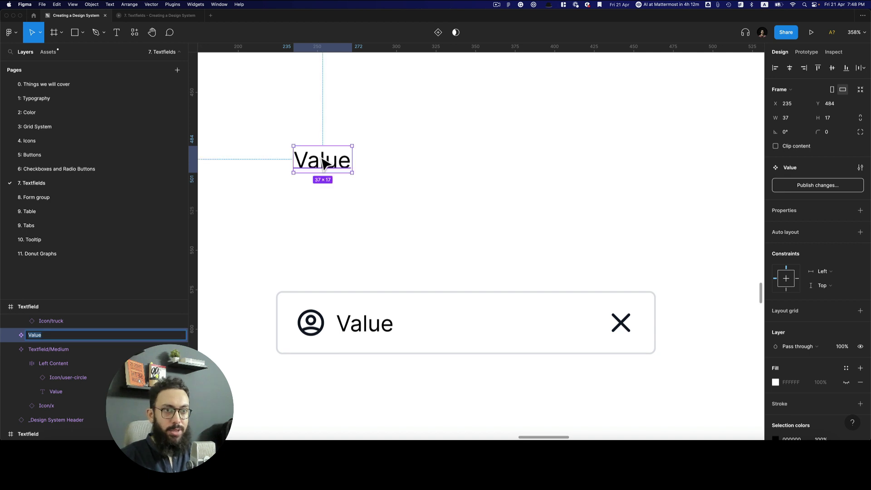
text(Value)
key(Return)
Add auto layout, rename it _Textfield Value/On, and add a second variant
key(shift+a)
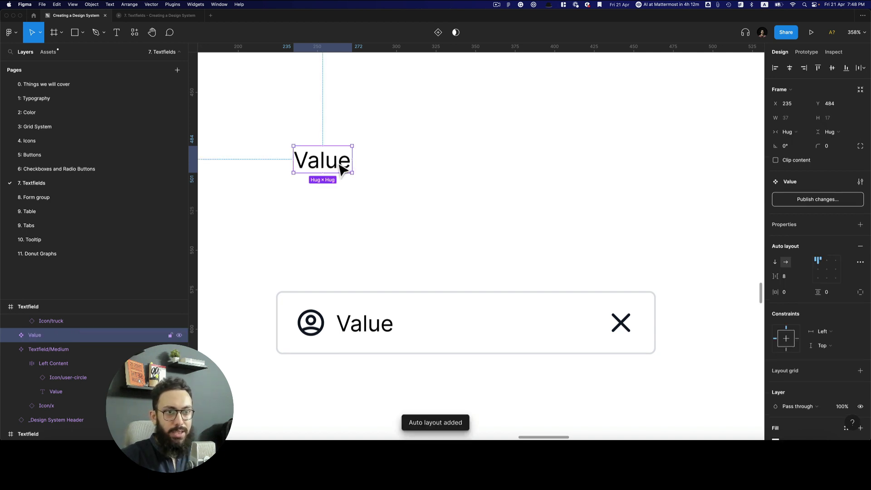
key(super+r)
text(Te)
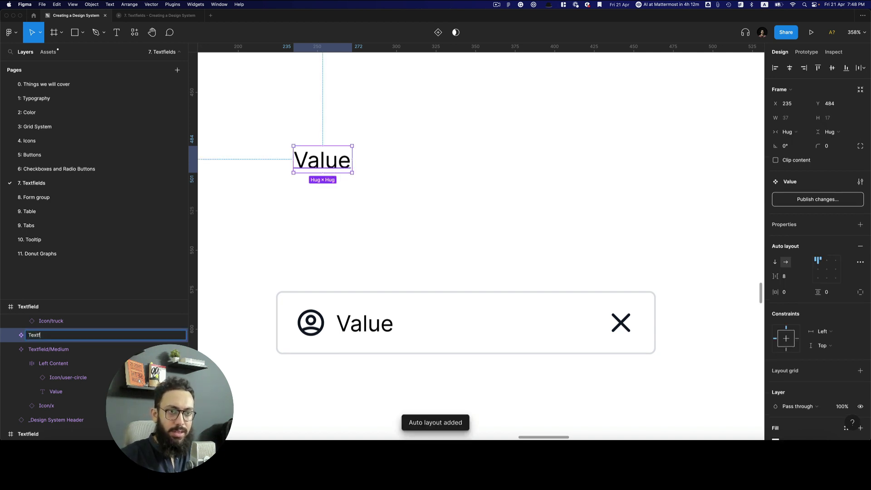
text(xtfield Value)
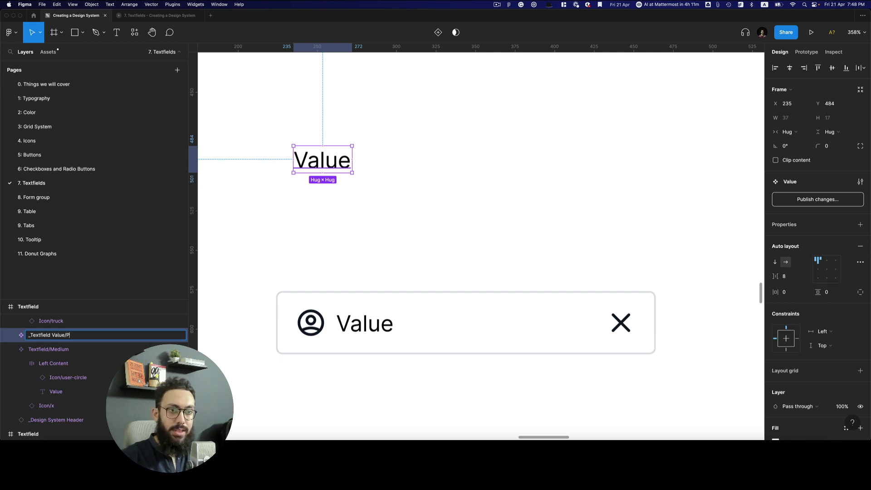
text(/On)
key(Return)
drag(340, 170, 418, 170)
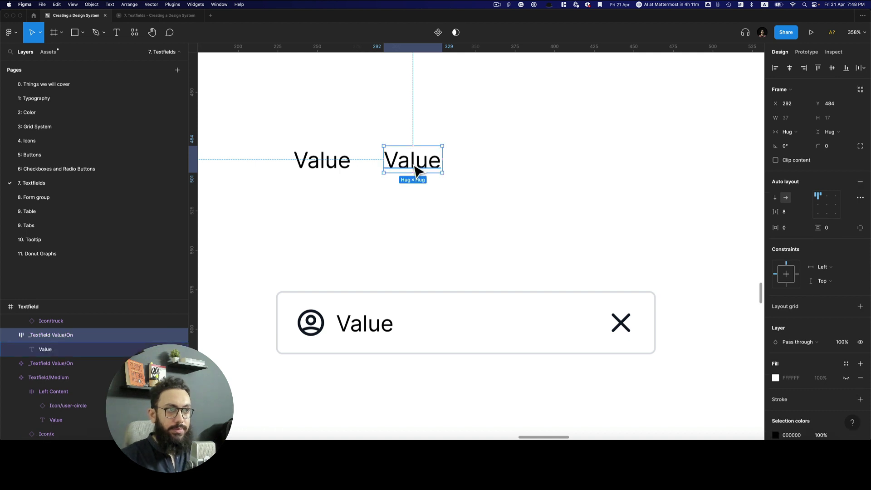
key(super+z)
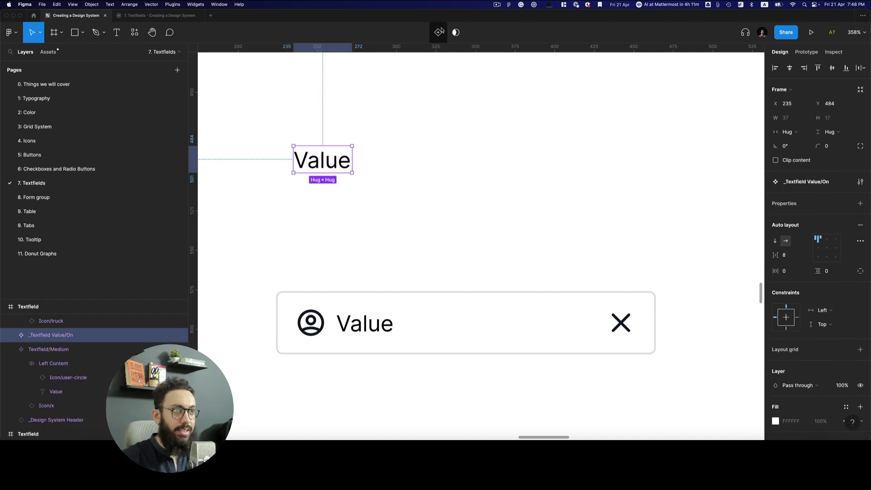
click(438, 32)
Name the new variant Off and apply the Body colour style to both variant texts
text(Off)
key(Return)
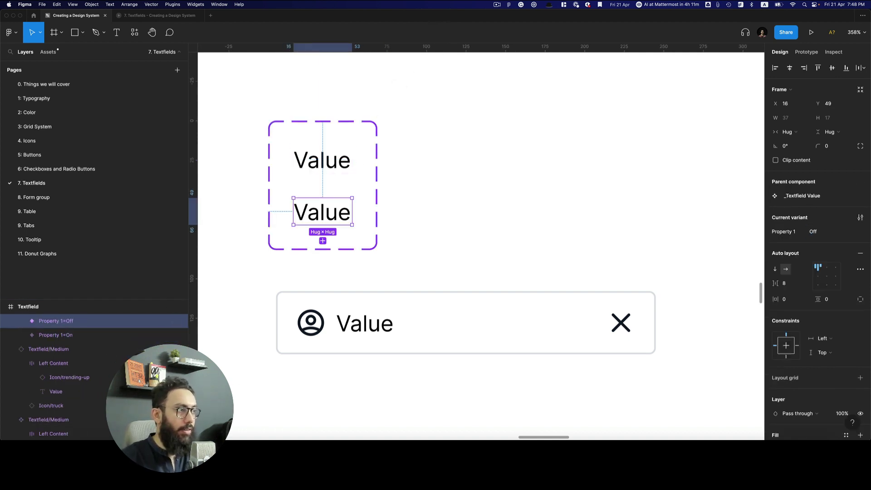
double_click(331, 226)
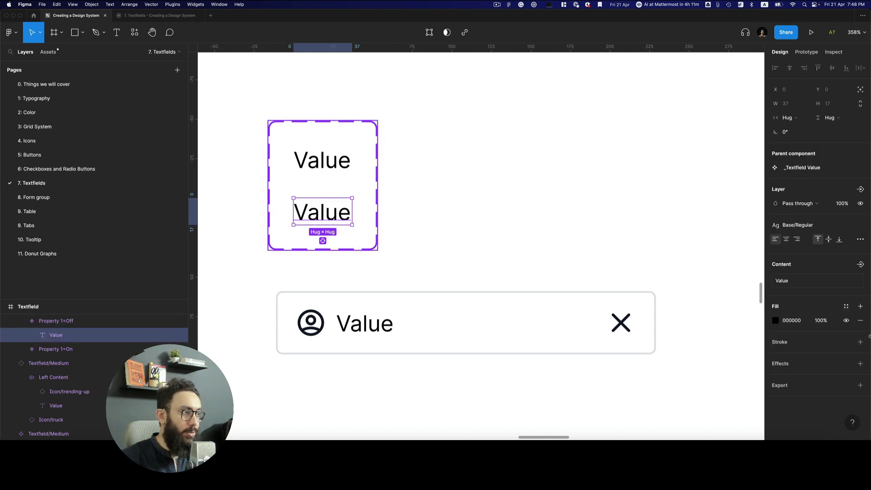
click(380, 200)
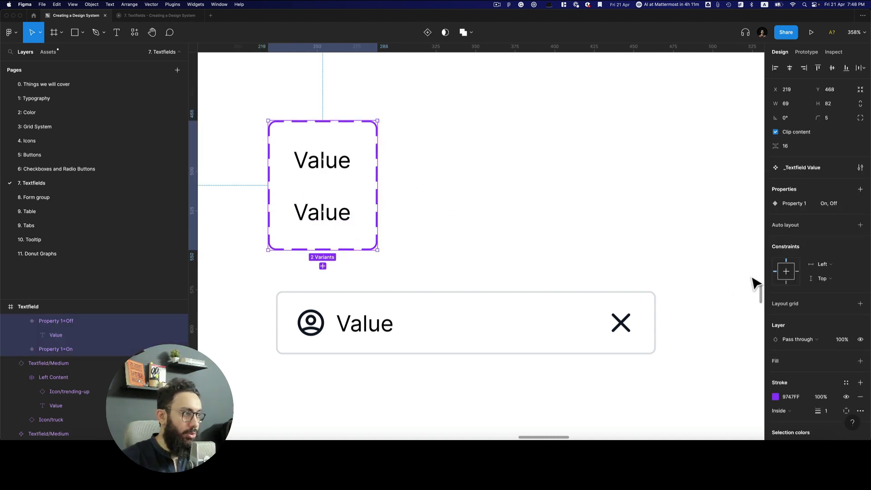
click(846, 350)
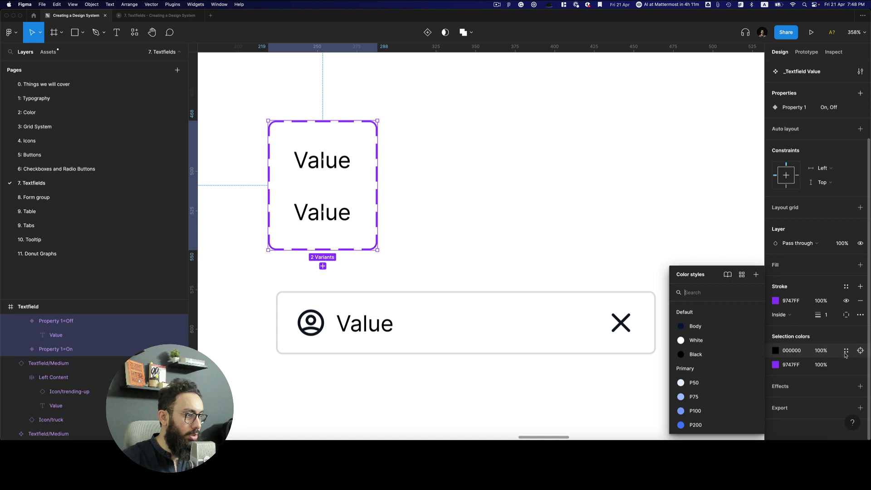
click(701, 327)
Colour the Off variant's text with Neutrals/N200 and copy the On variant
double_click(342, 228)
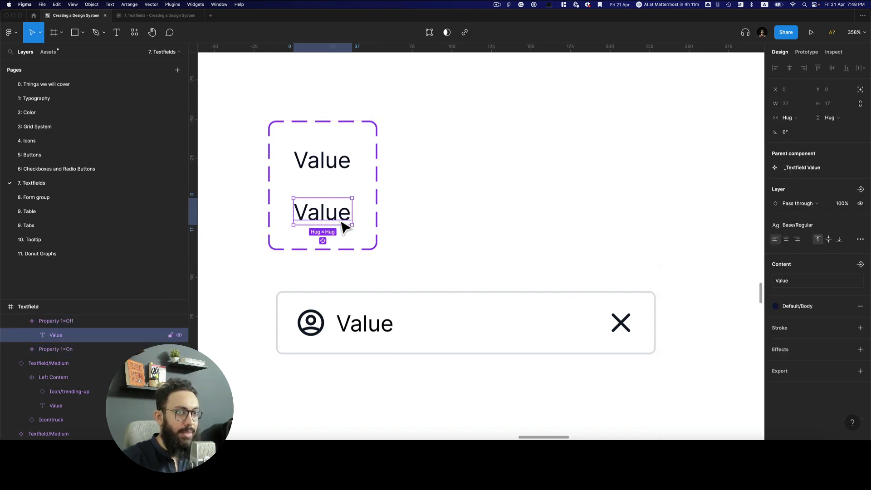
click(818, 305)
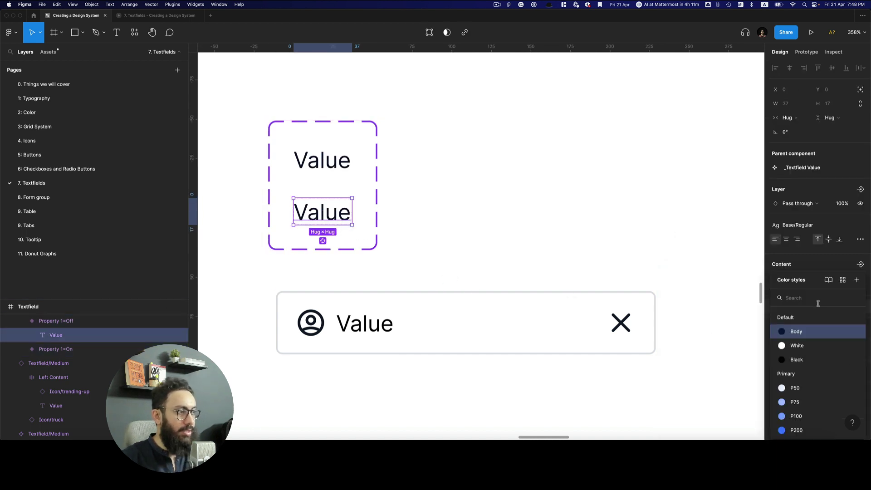
text(n200)
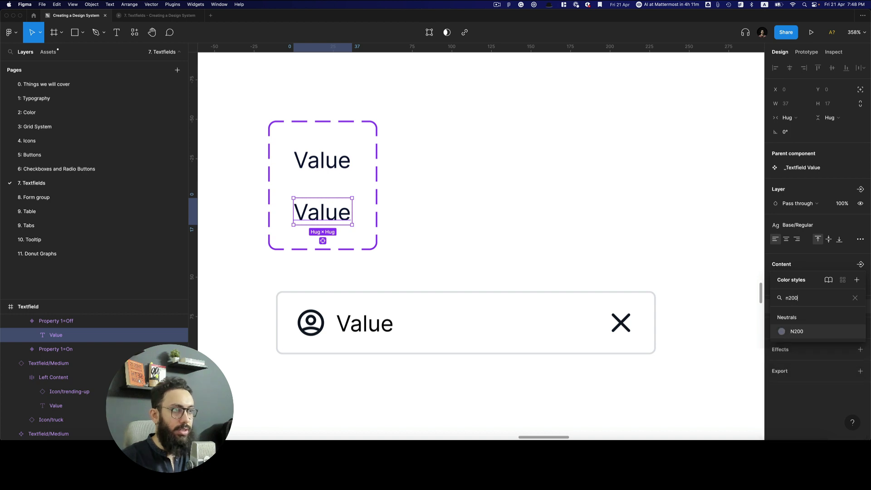
click(799, 333)
click(559, 263)
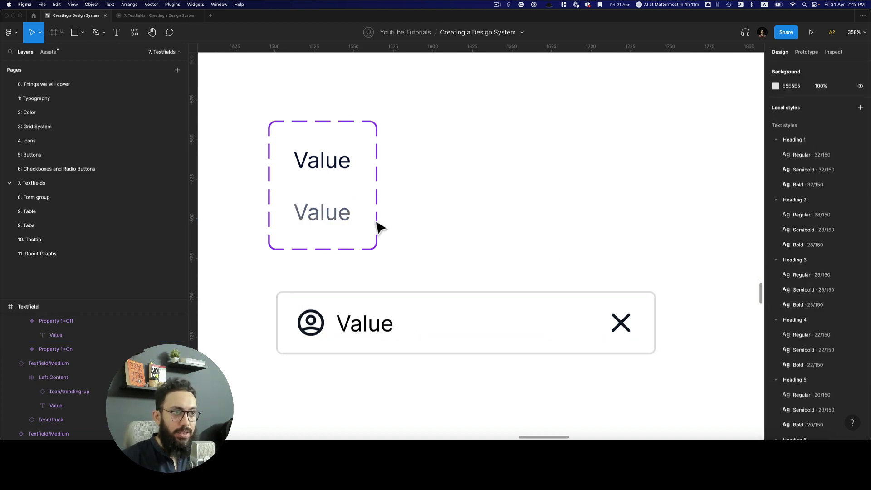
click(334, 178)
key(super+c)
Replace the left textfield's Value text with the copied _Textfield Value instance
click(365, 335)
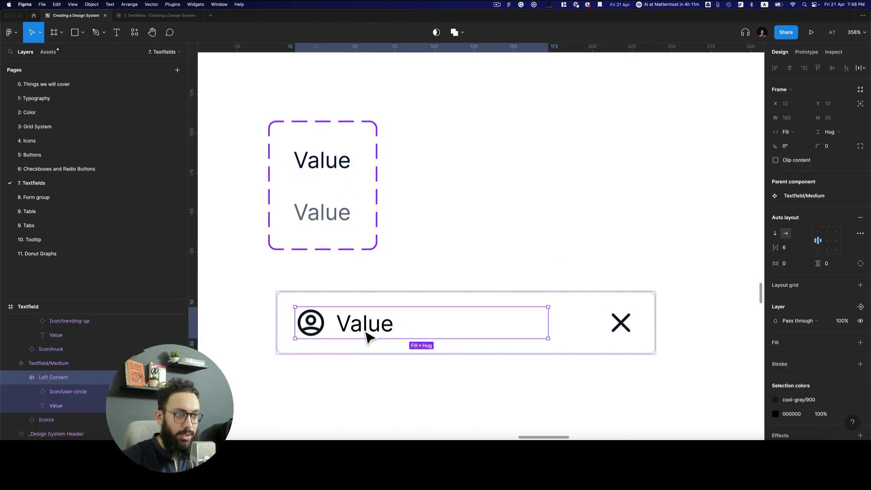
double_click(365, 335)
key(super+shift+r)
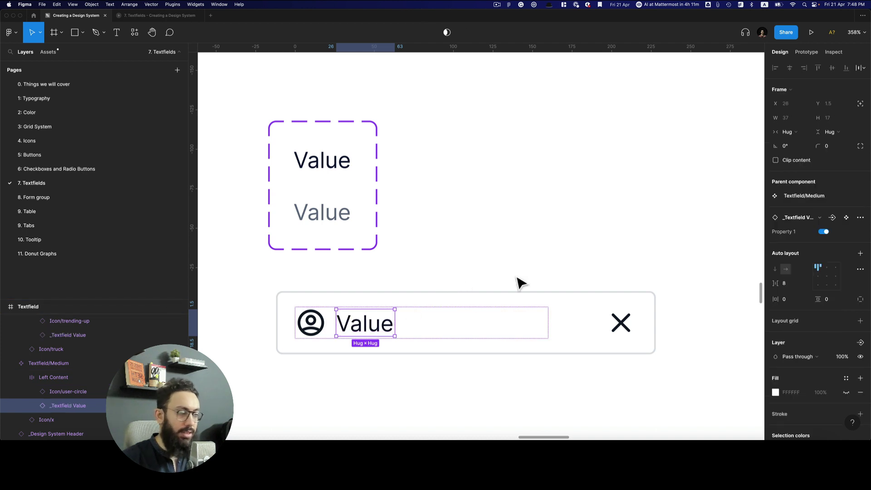
click(583, 183)
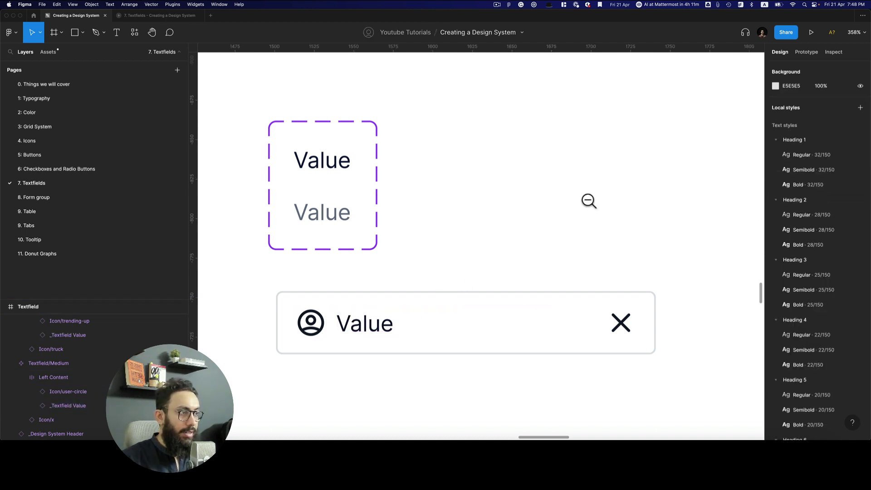
Toggle the right textfield's nested value to Off and back to On to test it
key(super+minus)
key(super+minus)
click(686, 235)
key(super+equal)
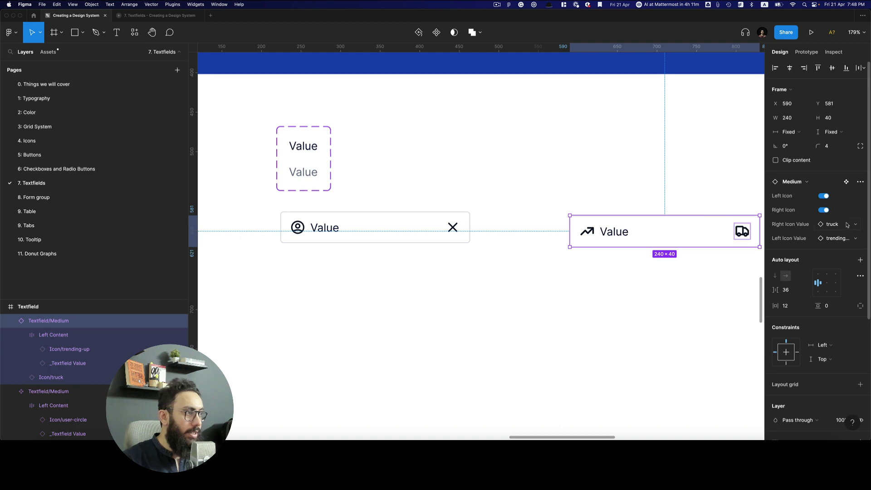
double_click(617, 238)
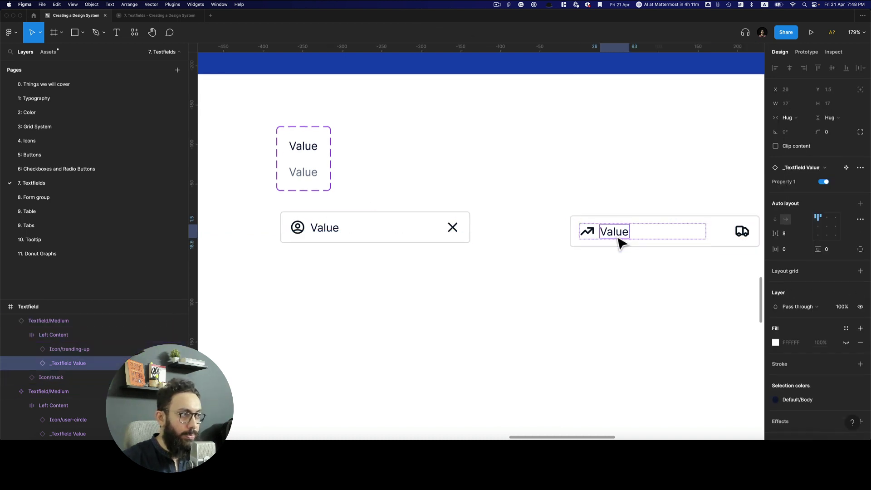
click(824, 182)
click(824, 182)
click(421, 150)
Rename the _Textfield Value variant property from Property 1 to Value
click(305, 145)
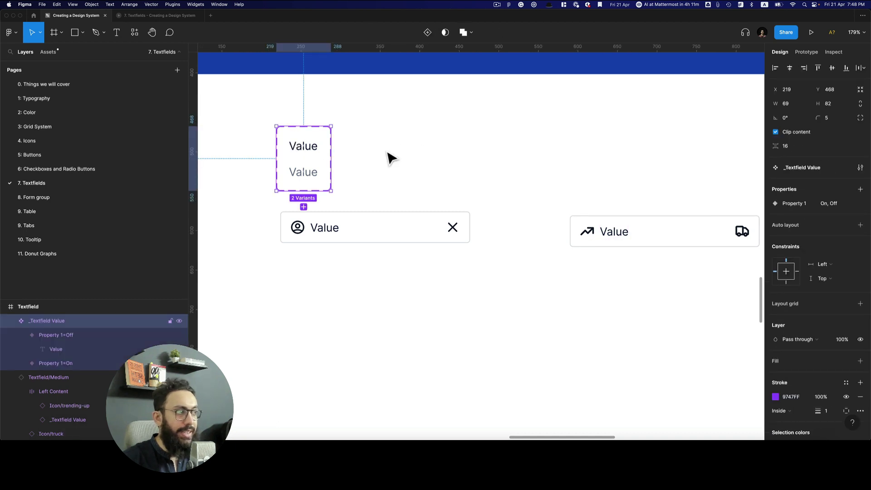
double_click(794, 204)
text(V)
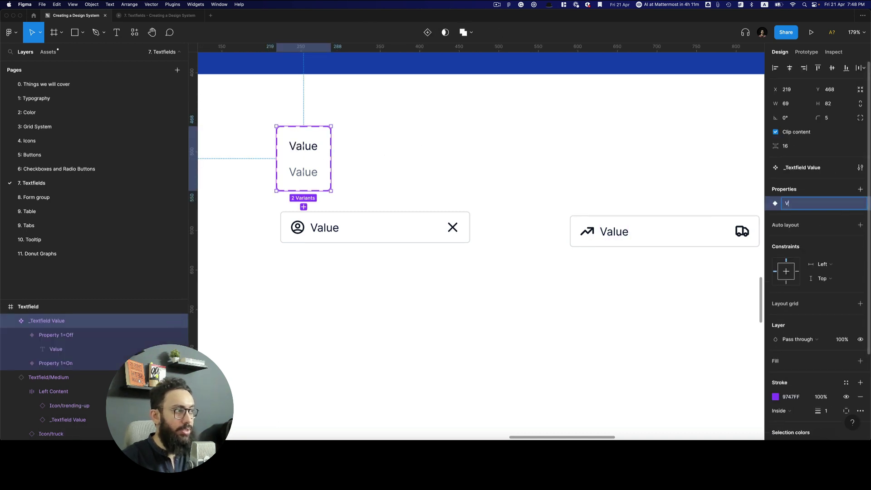
text(alue)
key(Return)
click(618, 197)
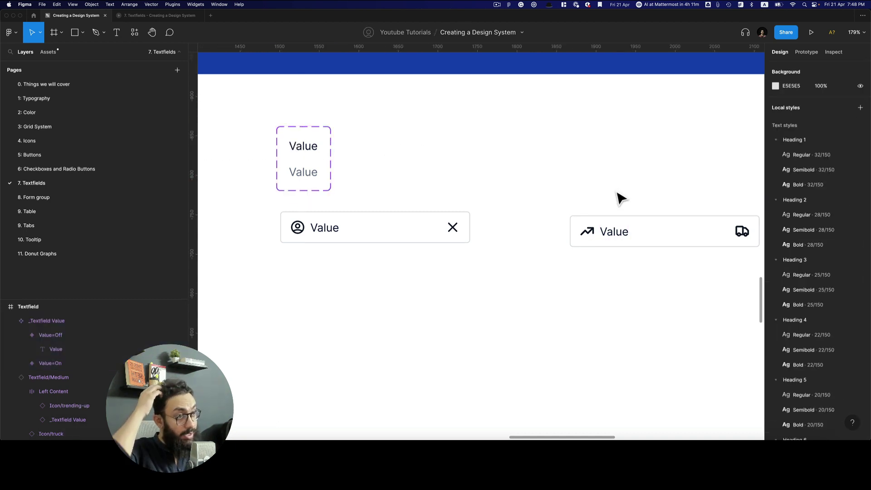
Expose the nested _Textfield Value properties on the Textfield/Medium component
click(389, 239)
click(860, 182)
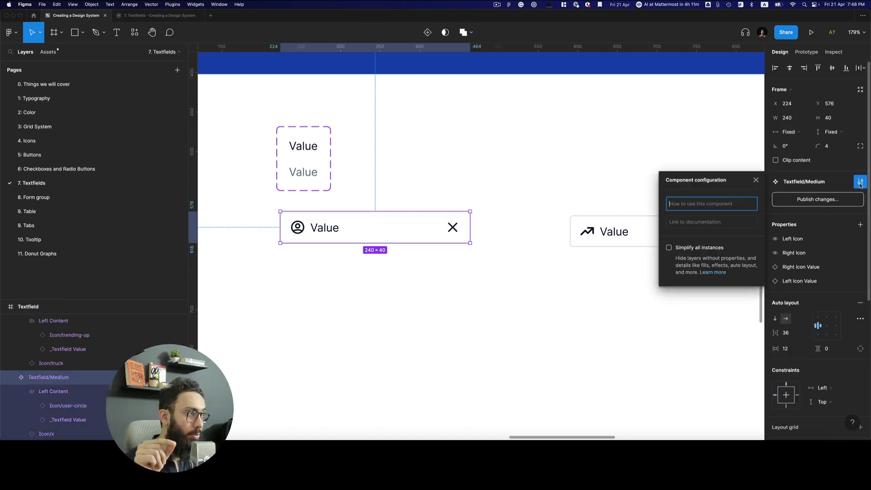
click(860, 182)
click(861, 225)
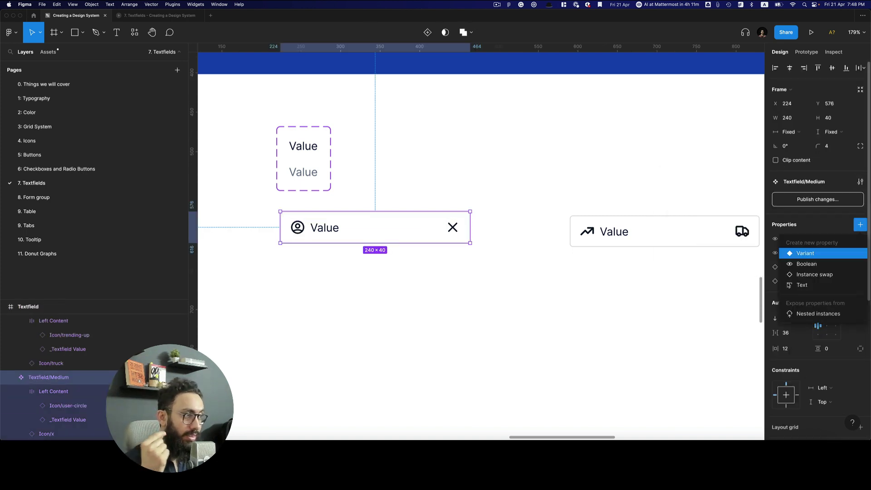
click(806, 314)
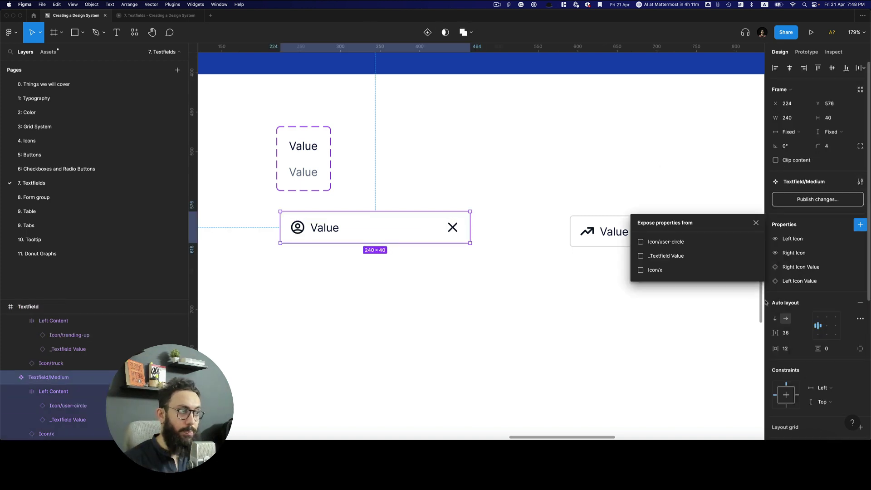
click(653, 257)
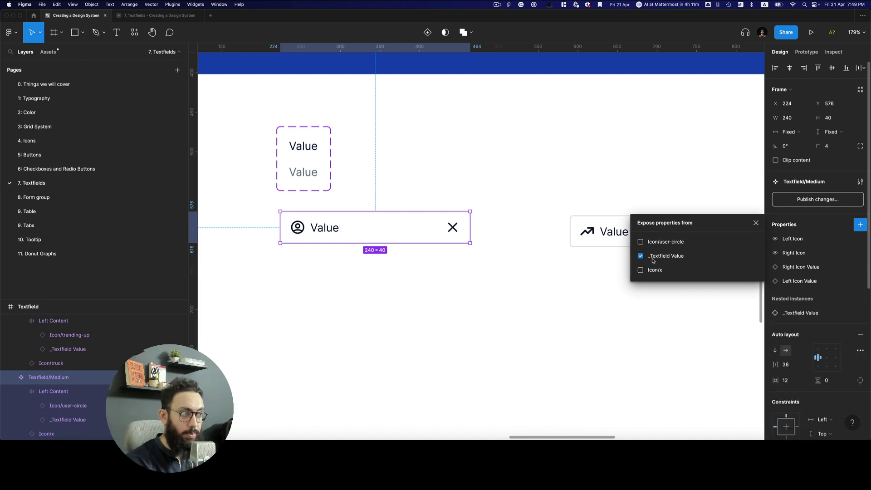
click(583, 194)
Rename the value component set to _Value
click(330, 189)
key(super+r)
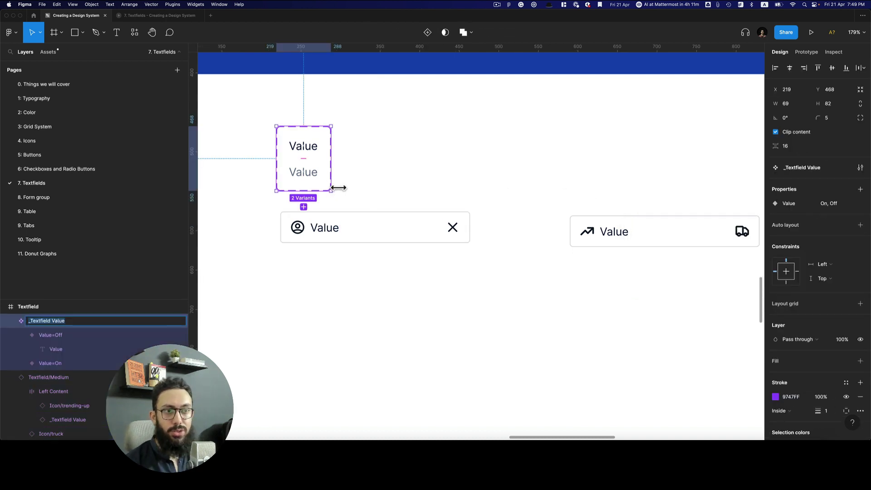
text(_)
key(Return)
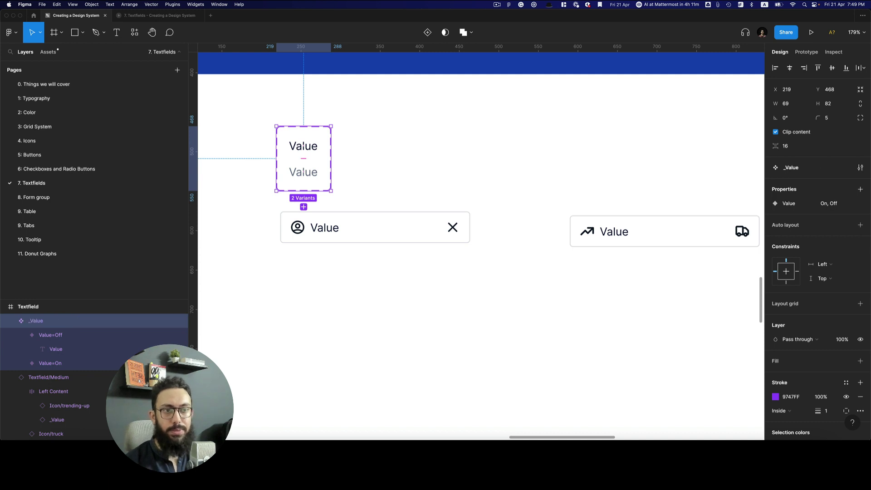
click(599, 240)
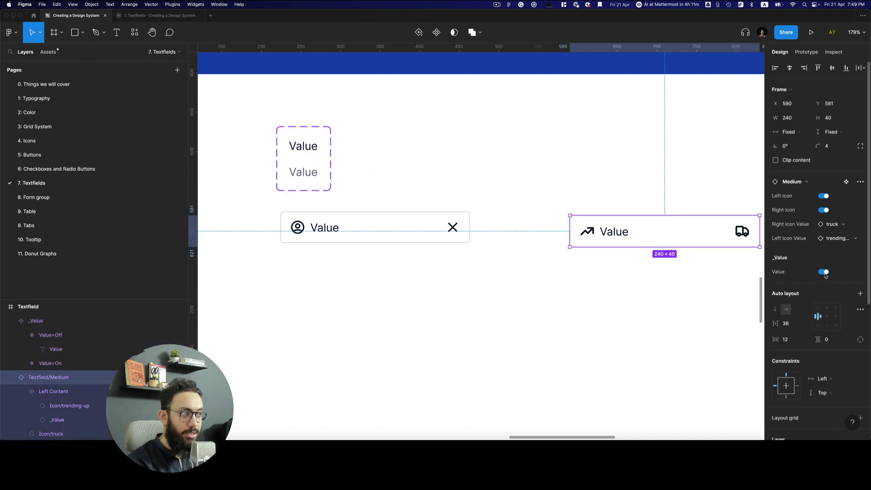
Preview the instance's Value property by switching it off and on twice
click(824, 272)
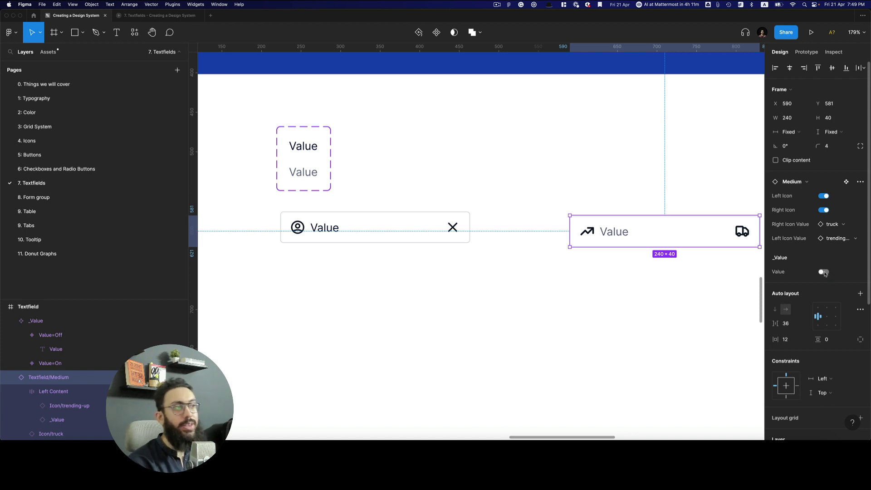
click(824, 273)
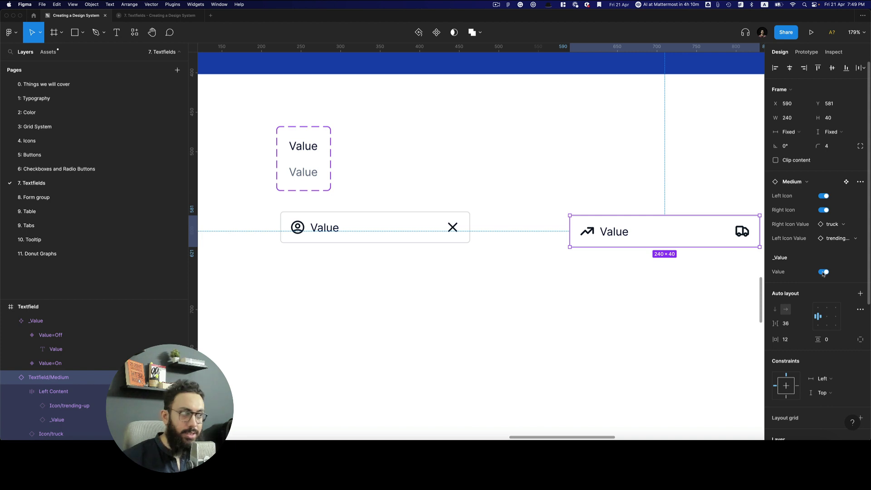
click(824, 272)
click(824, 272)
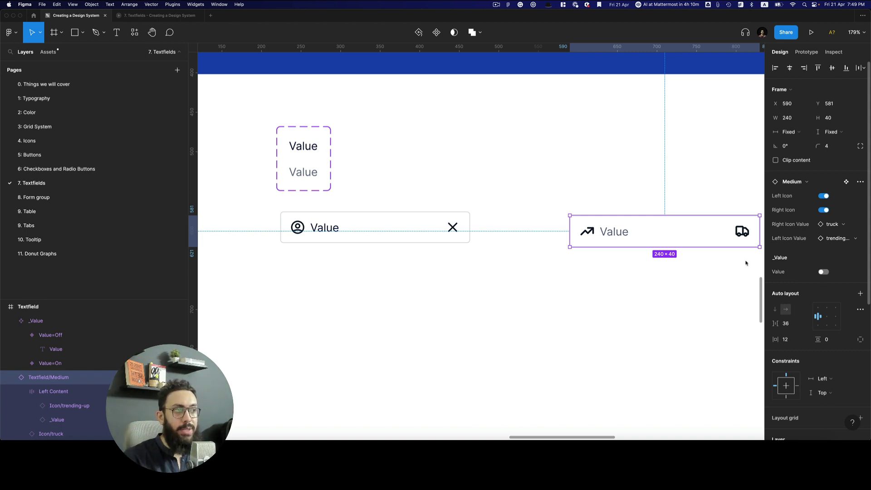
Type 'Enter your email' as the instance's text, then replace it with a sample e-mail address
double_click(615, 233)
text(Enter your email)
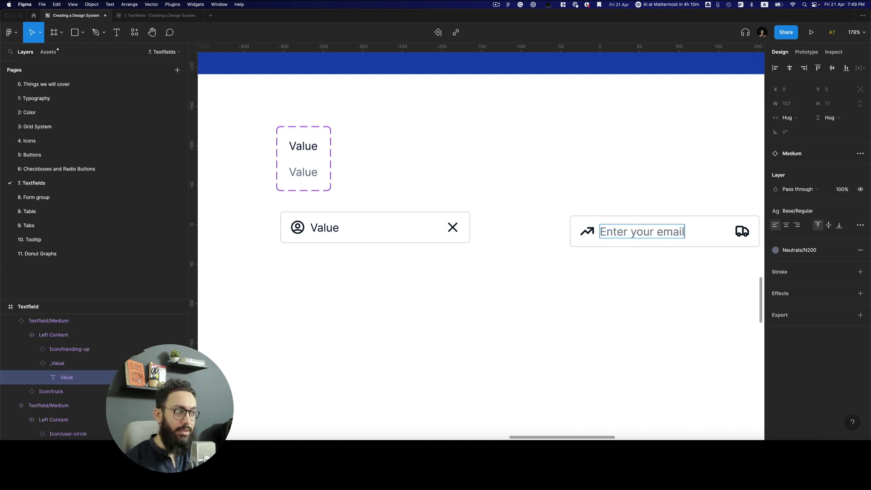
key(Escape)
click(639, 197)
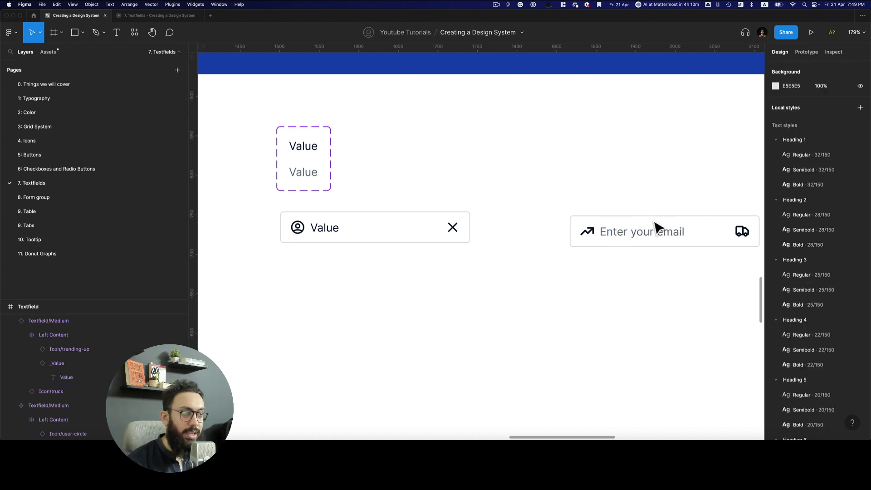
scroll(694, 214, right, 5)
click(529, 232)
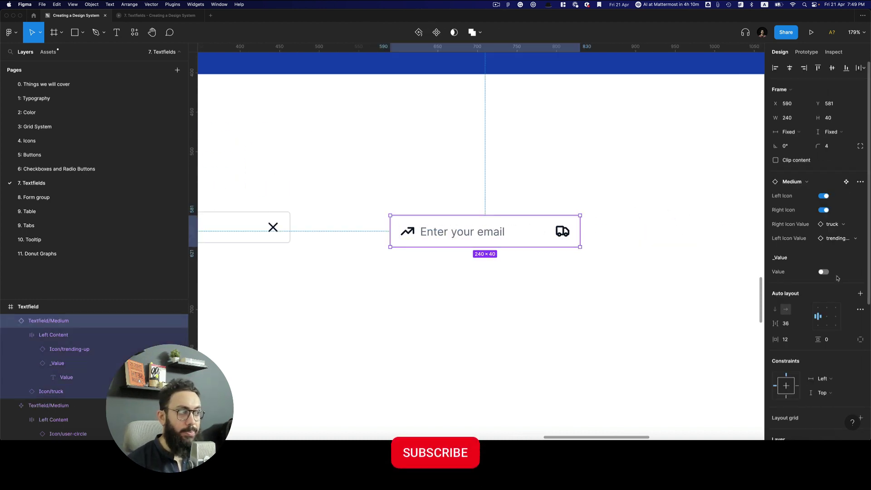
double_click(495, 241)
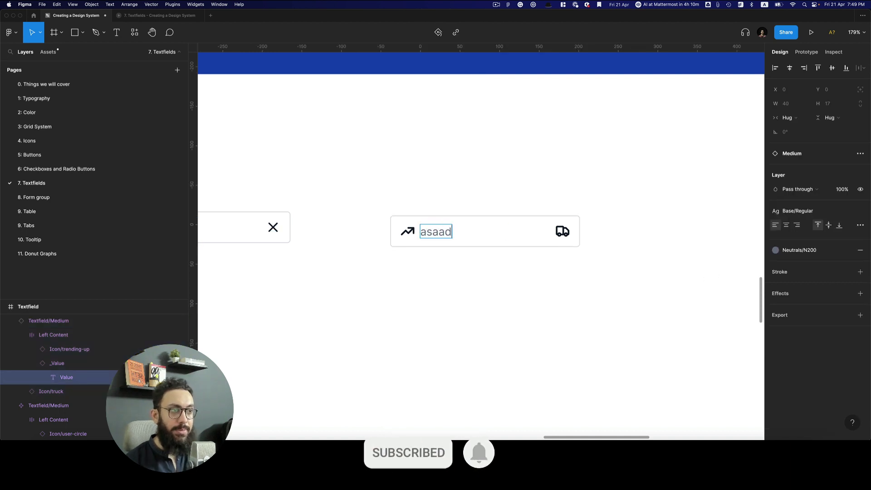
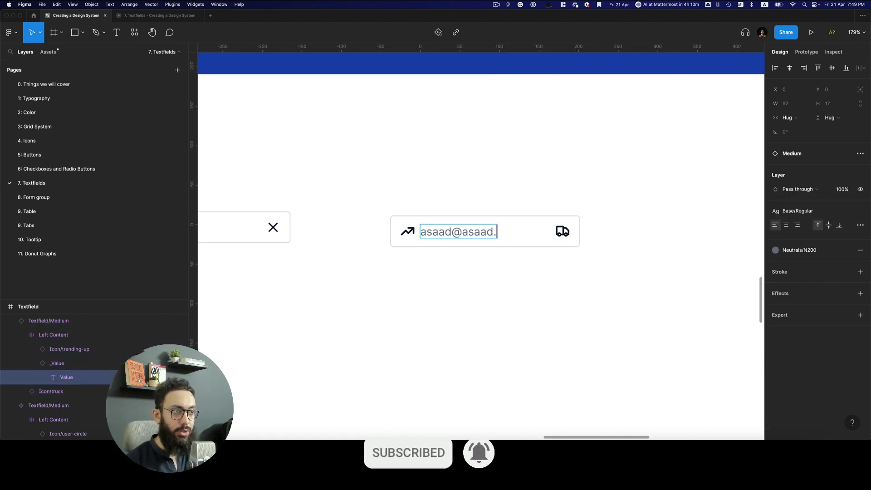
click(510, 177)
click(572, 241)
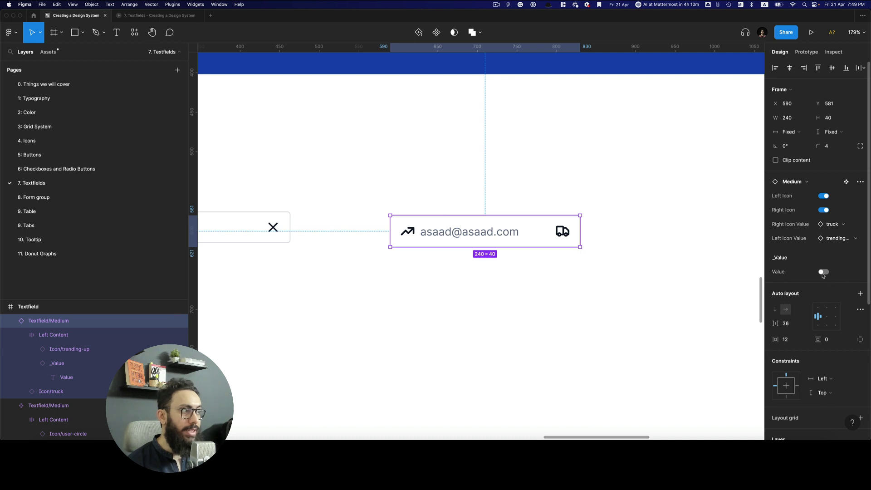
click(654, 272)
scroll(659, 271, left, 1)
Delete the e-mail textfield instance
scroll(659, 271, left, 5)
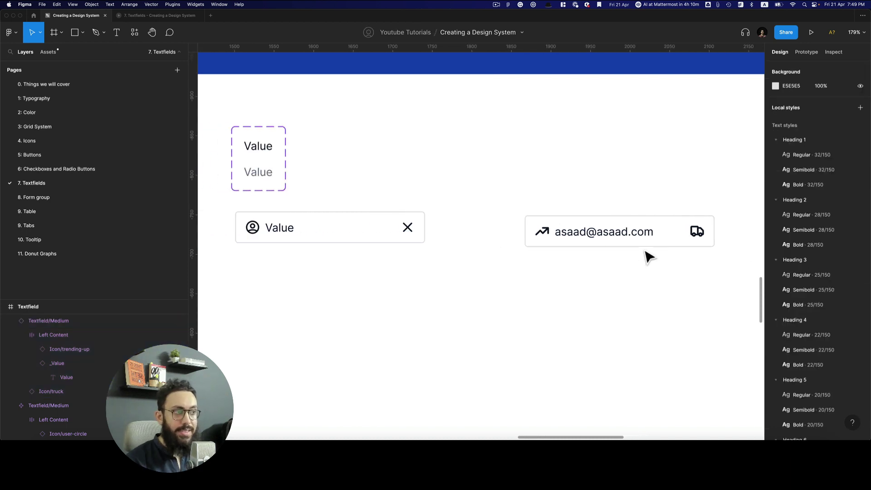
click(647, 245)
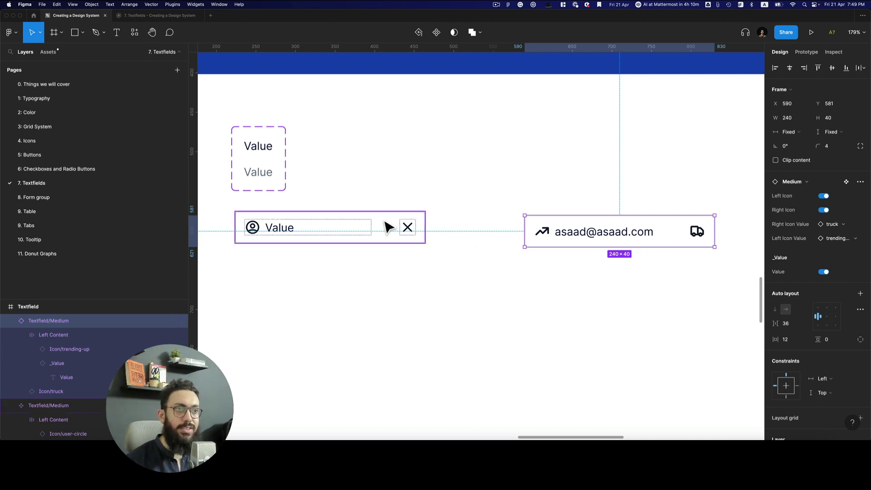
key(Delete)
Recolour the textfield's close and user icons with the Neutrals/N200 style
double_click(419, 236)
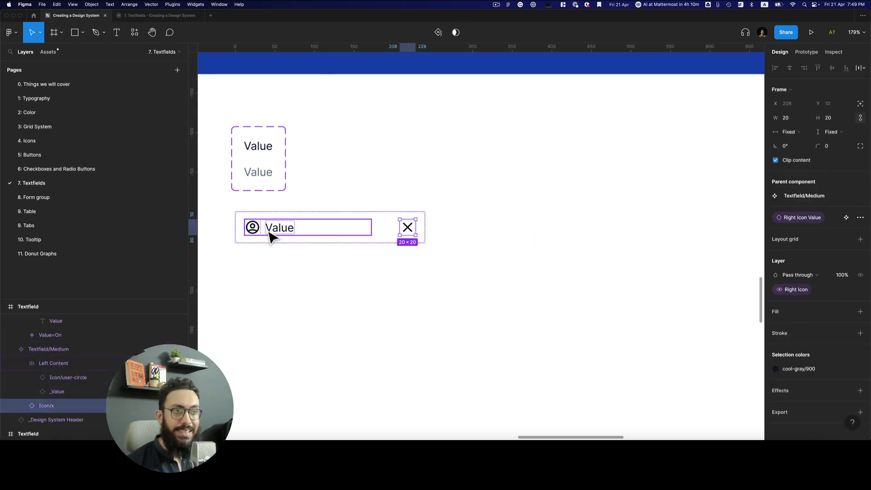
shift+click(254, 234)
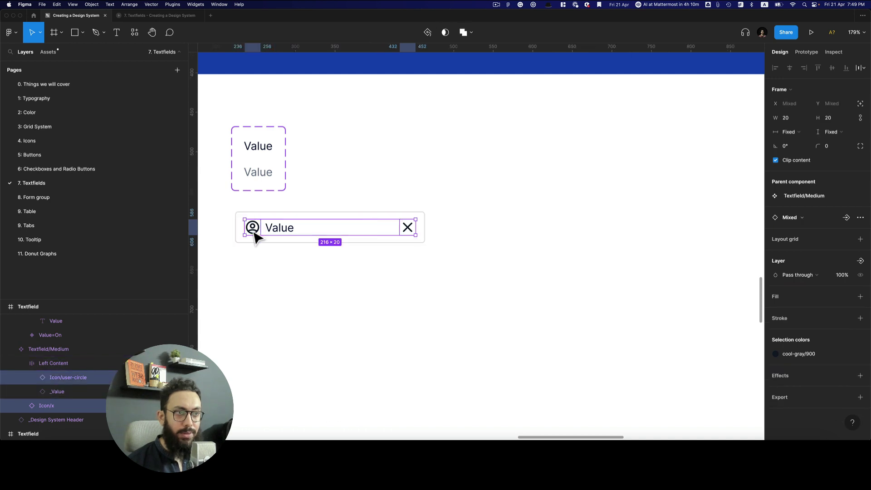
click(799, 358)
scroll(728, 377, up, 5)
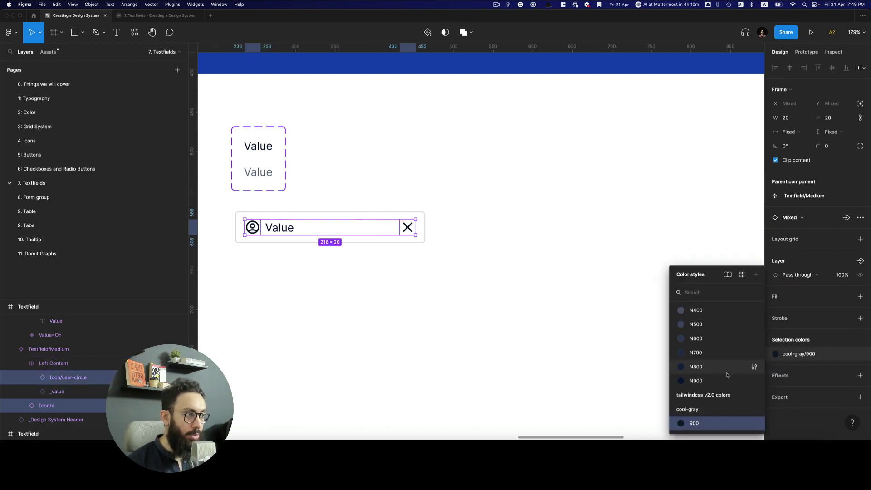
click(724, 360)
click(545, 304)
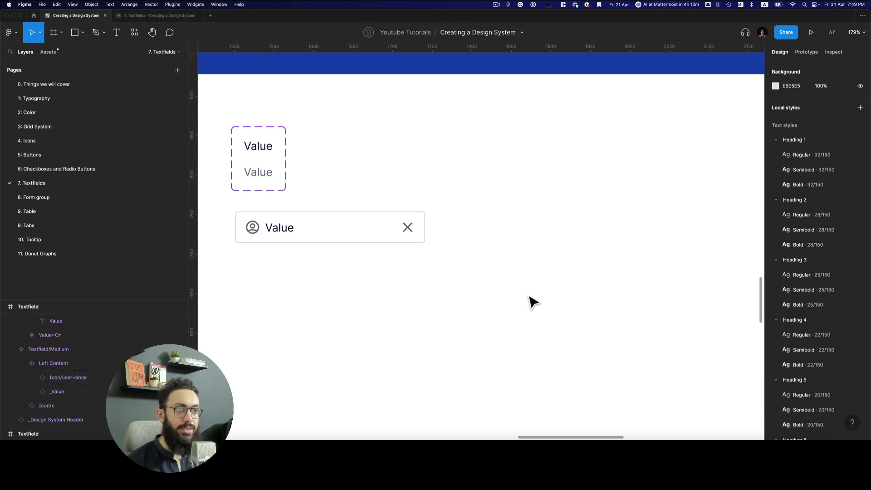
Place a copy of the textfield to the right and nudge the original down
click(384, 248)
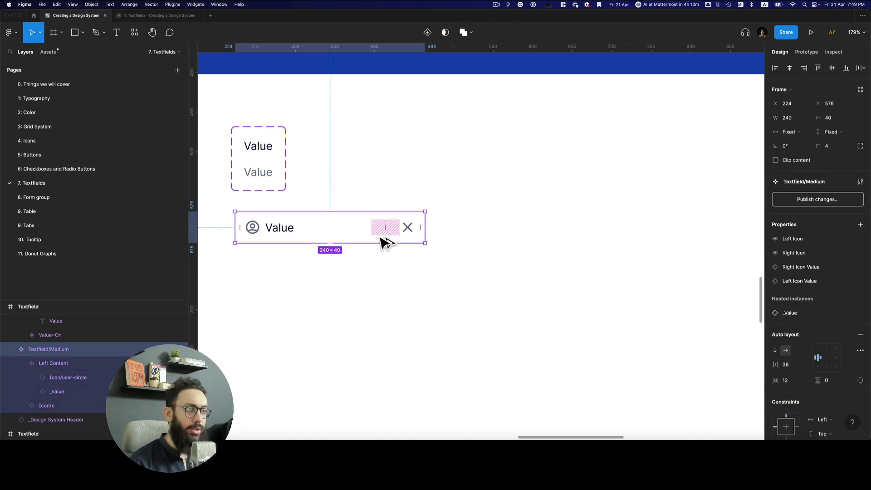
drag(385, 241, 644, 243)
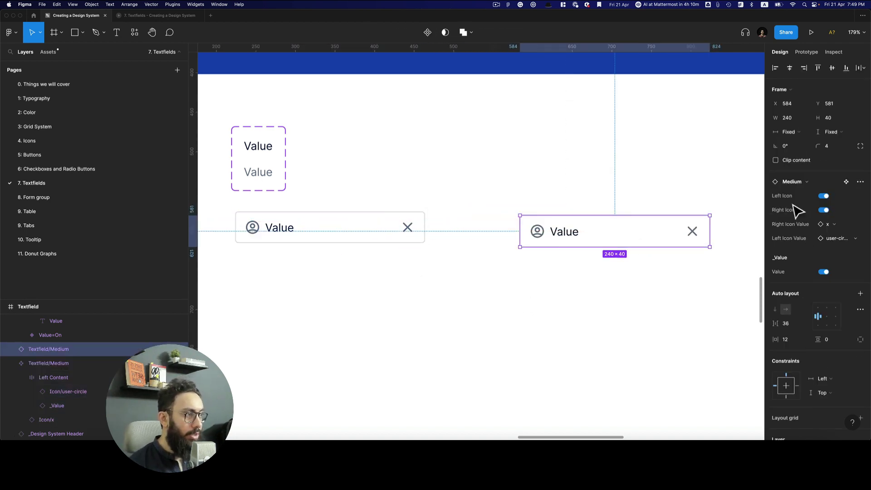
click(359, 233)
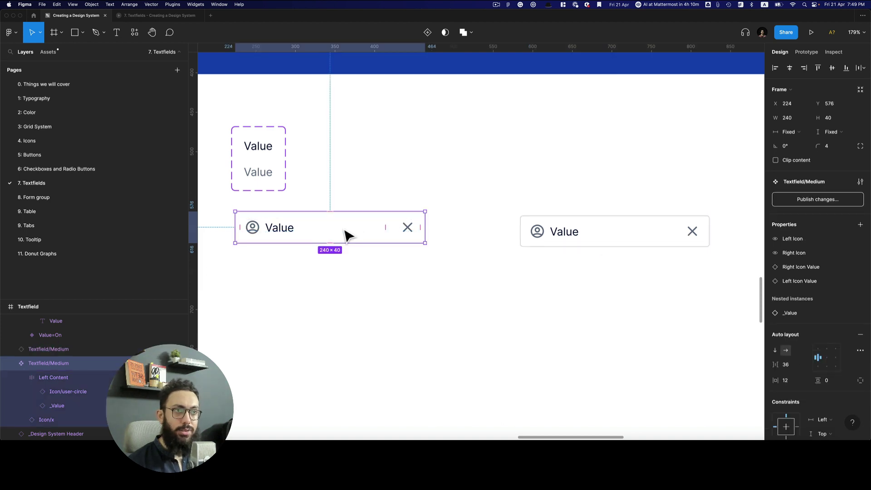
scroll(365, 235, left, 3)
drag(375, 228, 370, 247)
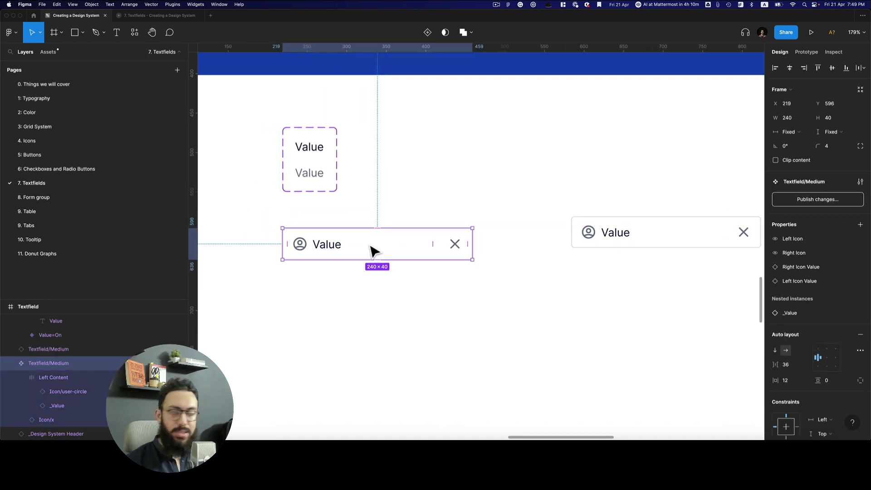
Turn the textfield into a variant set with Size=Medium
click(861, 225)
click(824, 253)
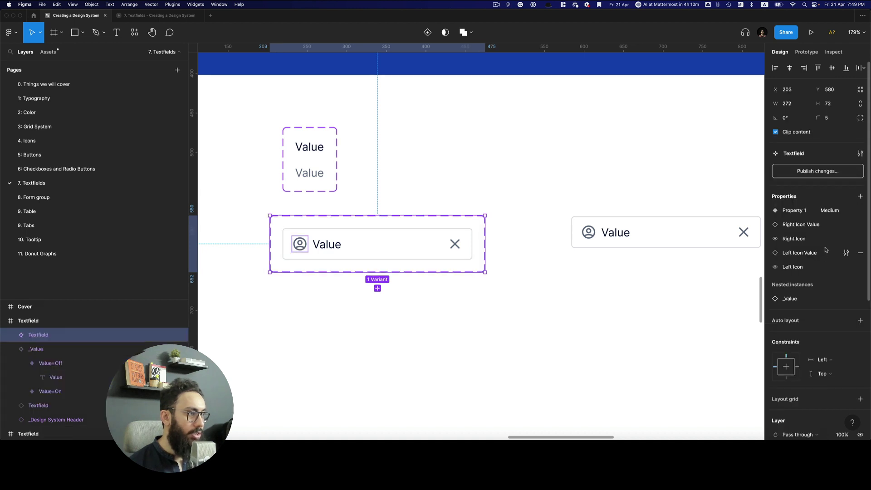
text(Size)
key(Tab)
text(Medium)
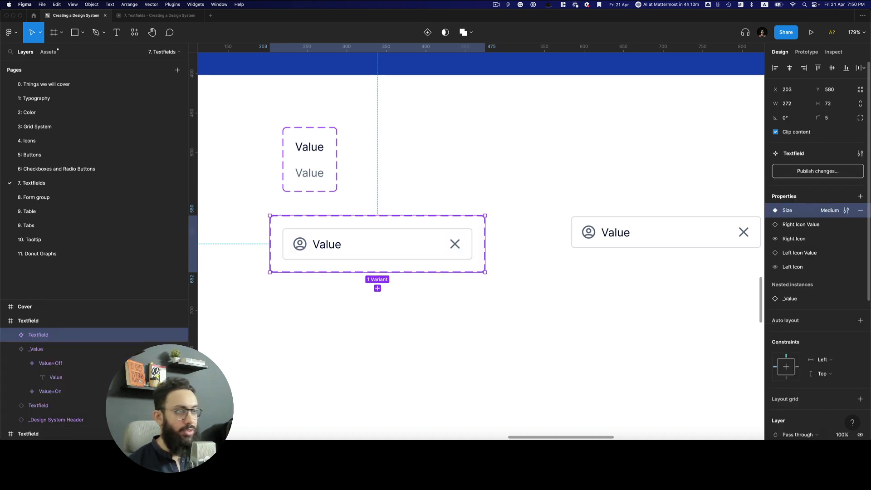
key(Return)
Enlarge the variant set and add a State variant property with value Default
drag(477, 284, 478, 400)
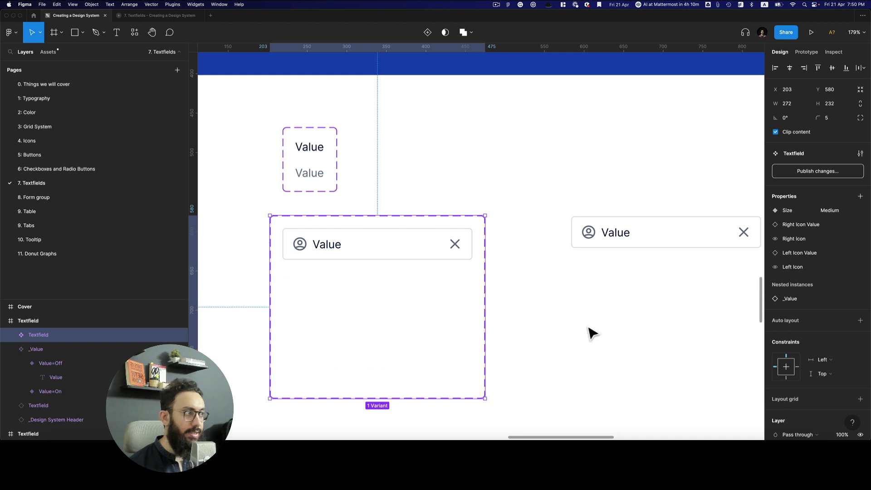
click(860, 196)
click(822, 227)
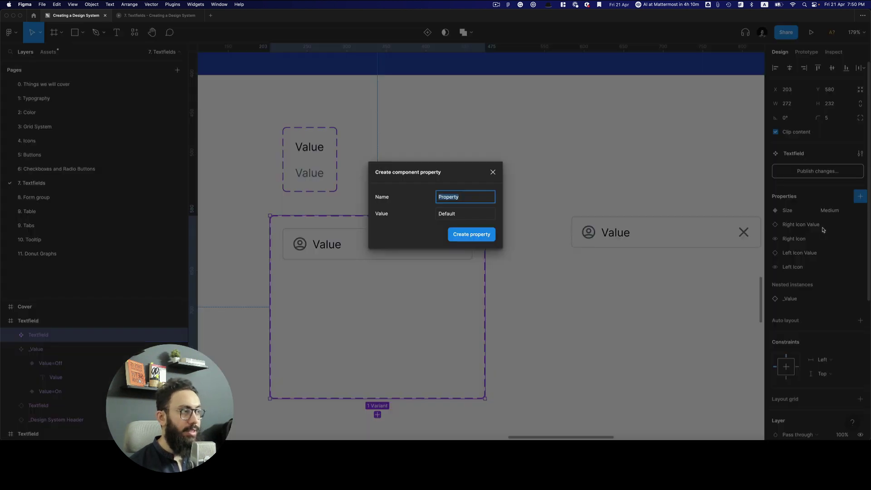
key(Return)
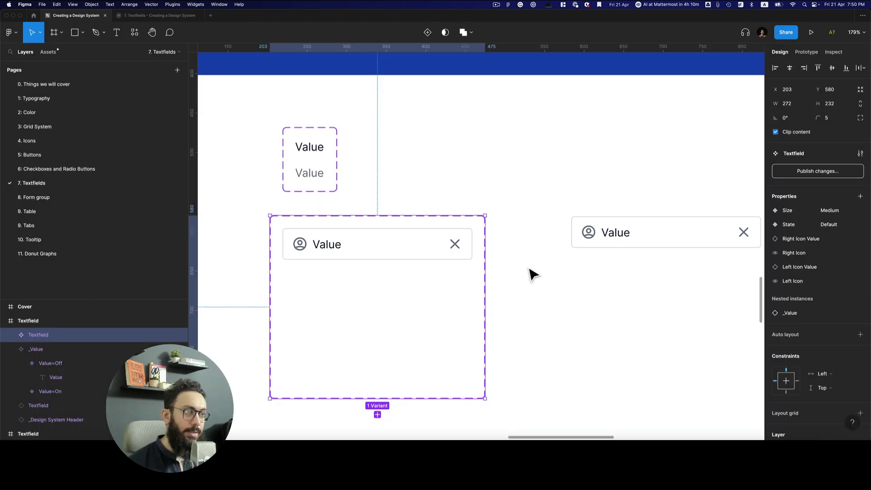
Duplicate the Medium, Default variant as a new State=Focused variant
click(428, 257)
key(super+d)
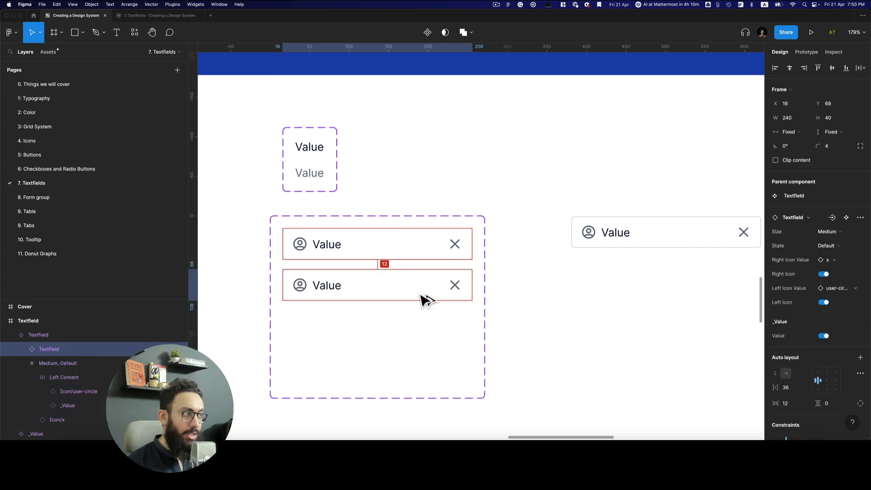
text(Focused)
key(Return)
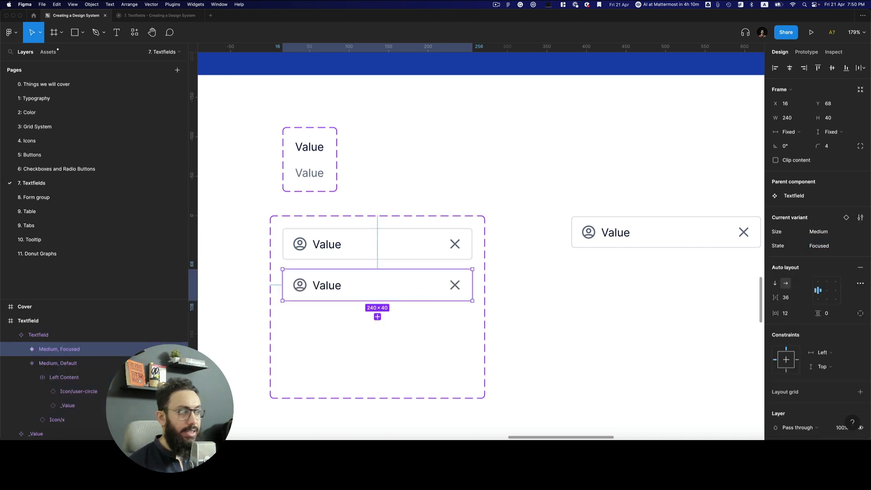
Give the Focused variant's border the Primary/P300 colour style
scroll(824, 319, down, 5)
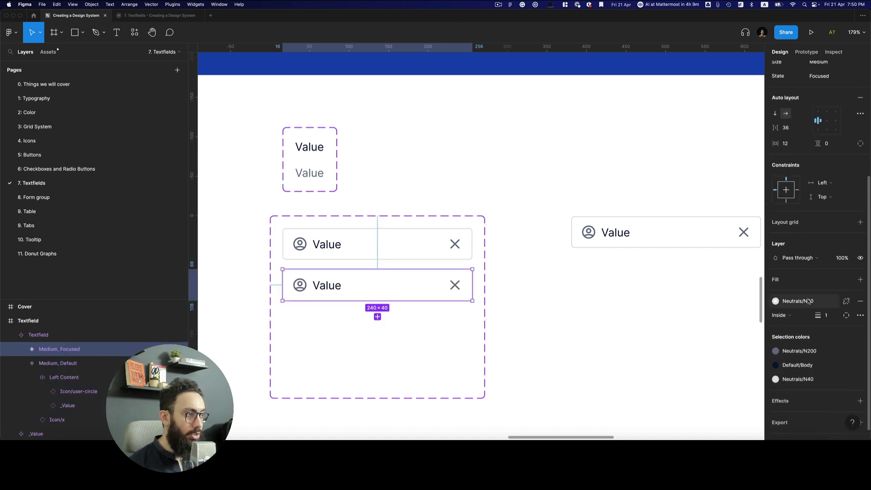
click(807, 300)
scroll(812, 354, down, 5)
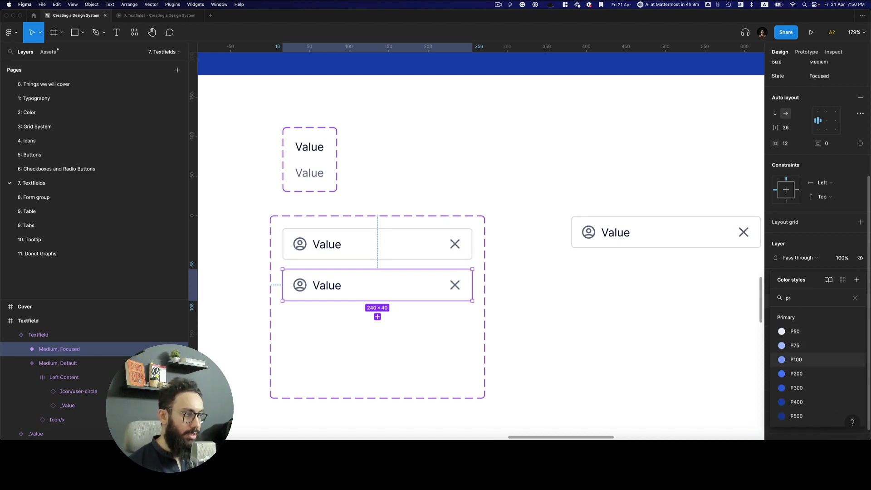
click(798, 388)
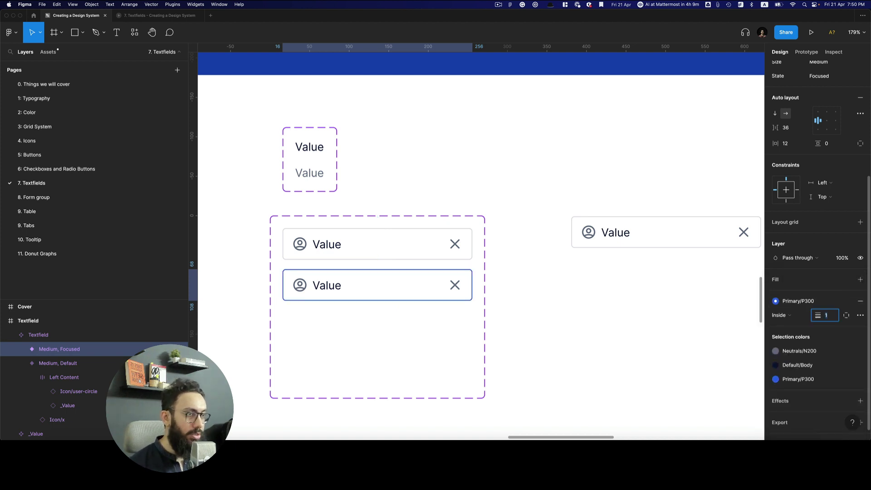
click(562, 200)
click(575, 227)
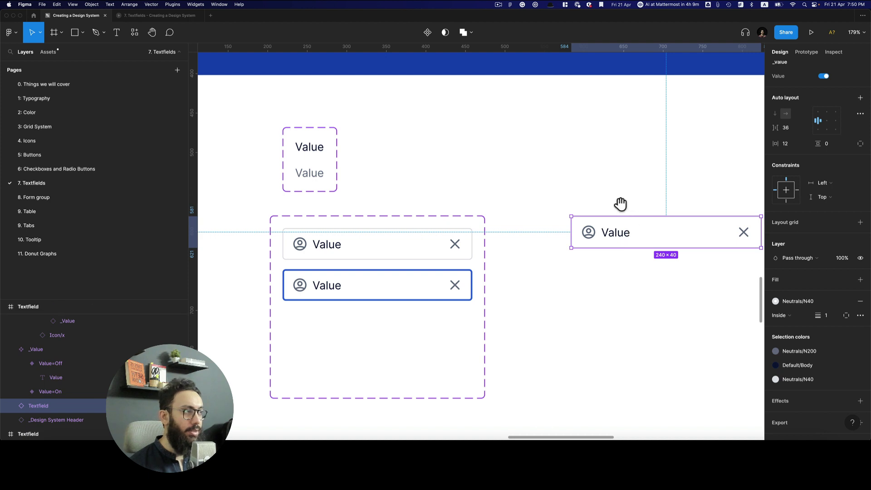
Set the right-hand textfield instance to the Focused state with Value switched off
drag(620, 204, 546, 188)
scroll(828, 229, up, 8)
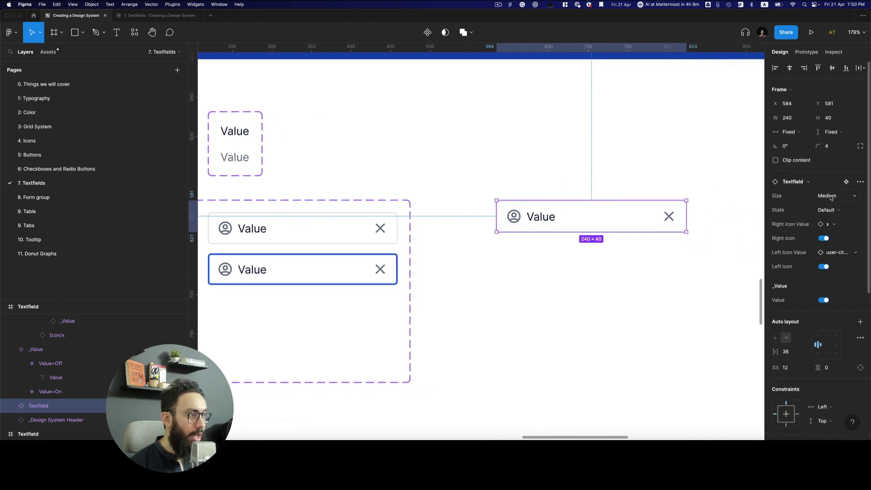
click(829, 210)
click(827, 220)
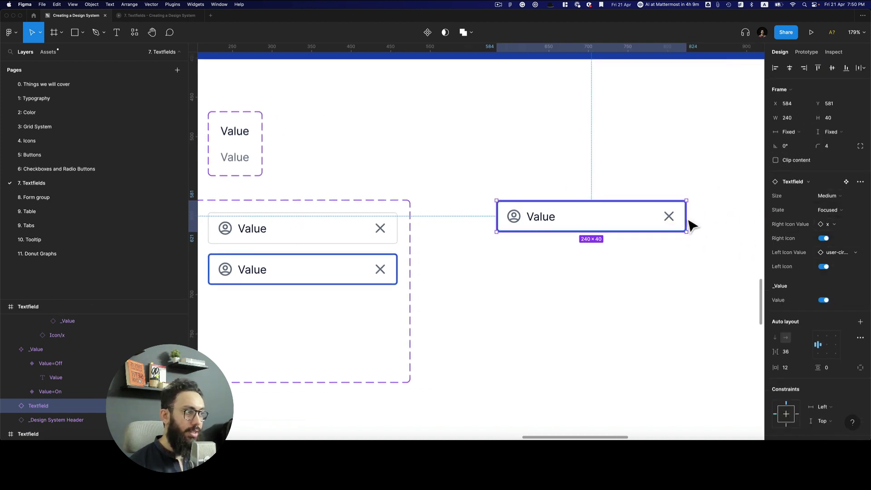
click(823, 301)
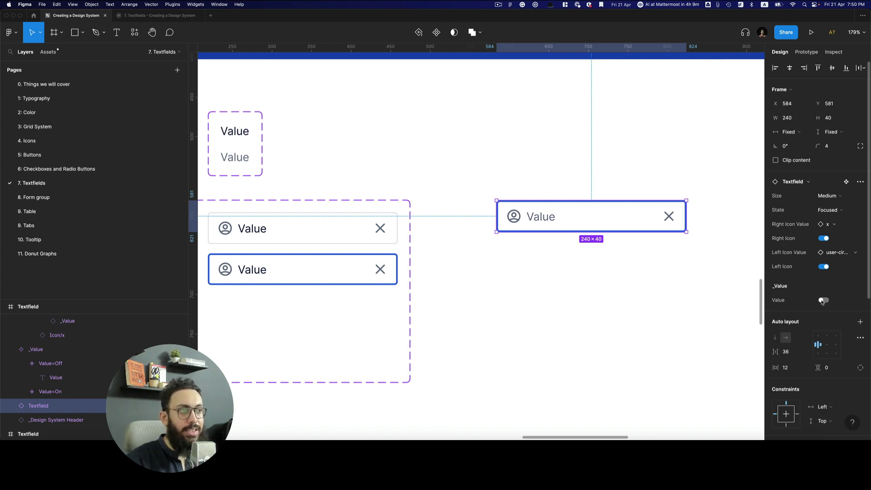
Override the instance's label with the grey test text 'asdsadasd'
click(516, 166)
scroll(517, 168, left, 4)
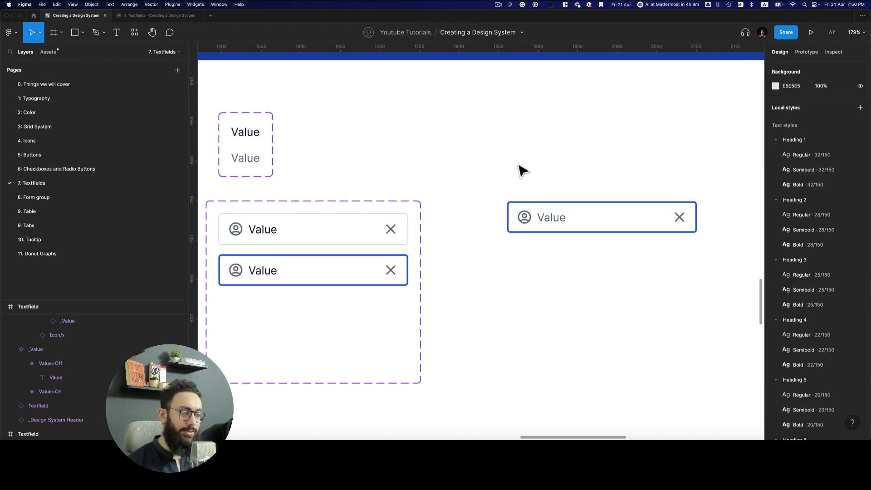
click(642, 228)
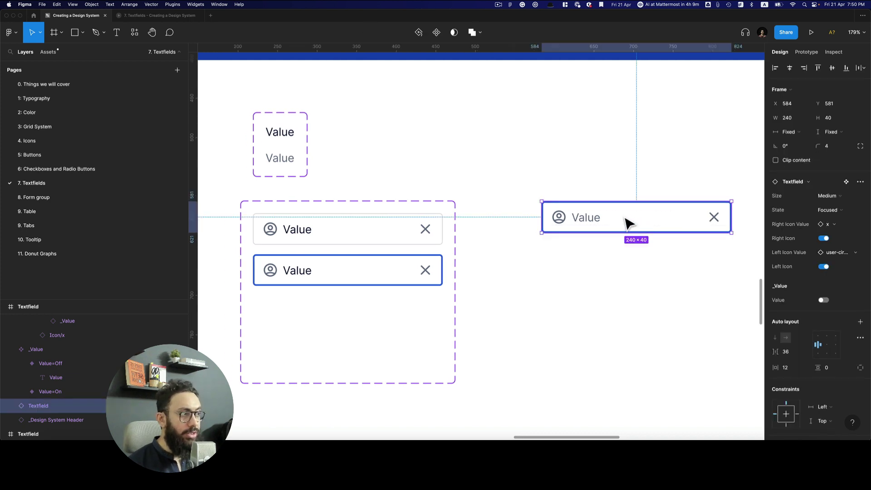
double_click(592, 221)
text(a)
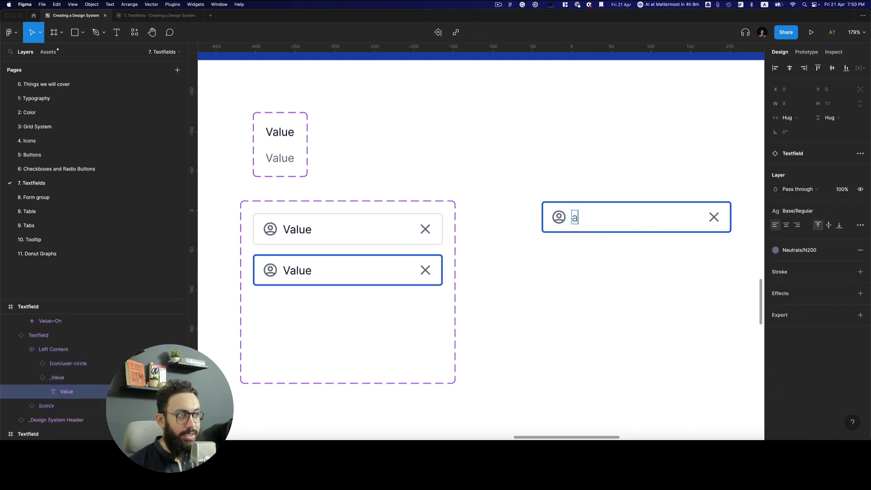
text(sdsadasd)
click(583, 181)
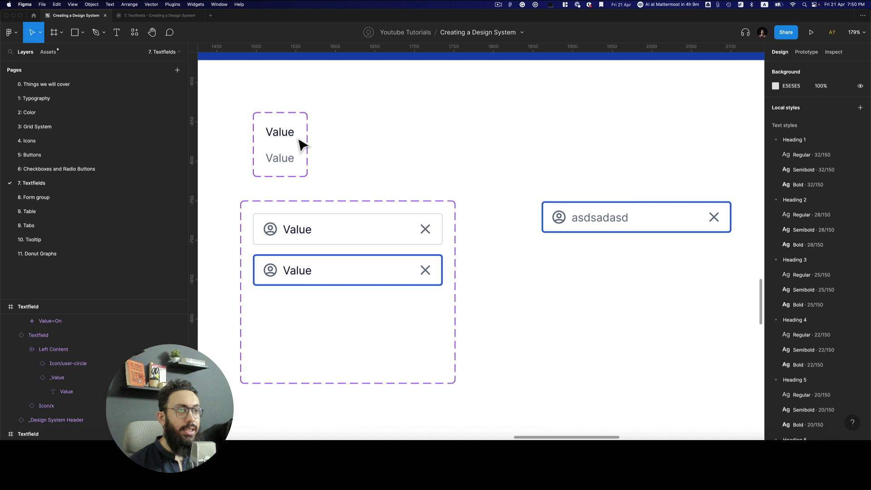
click(660, 229)
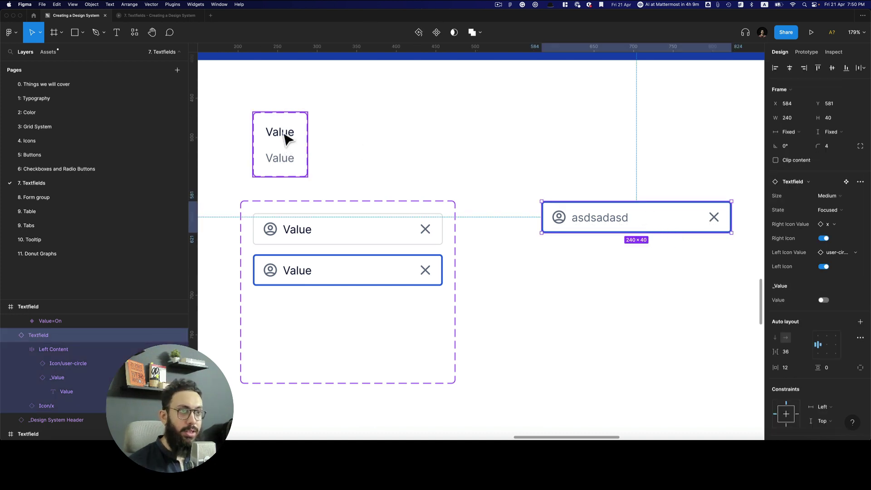
Turn the _Value text layer's content into a component text property
double_click(284, 158)
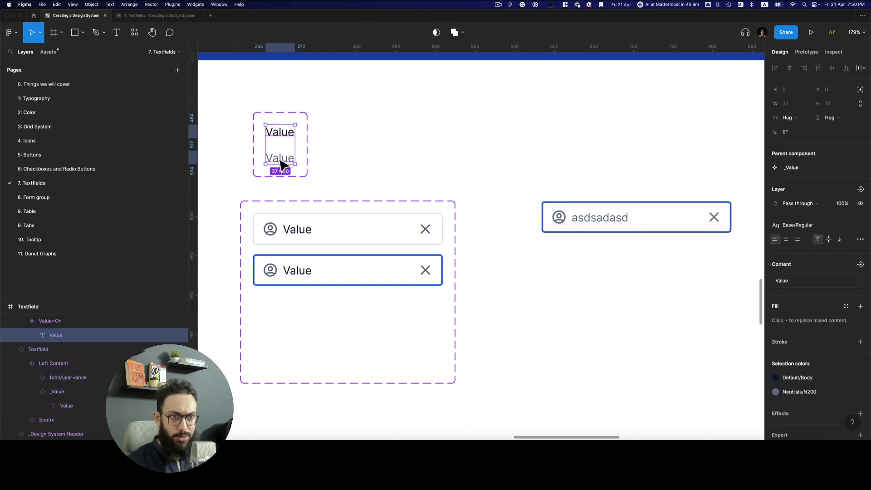
click(860, 265)
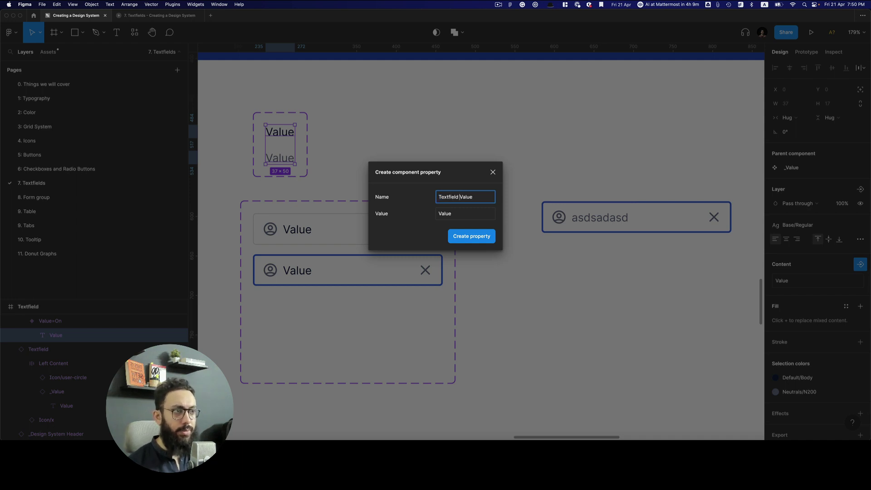
click(464, 238)
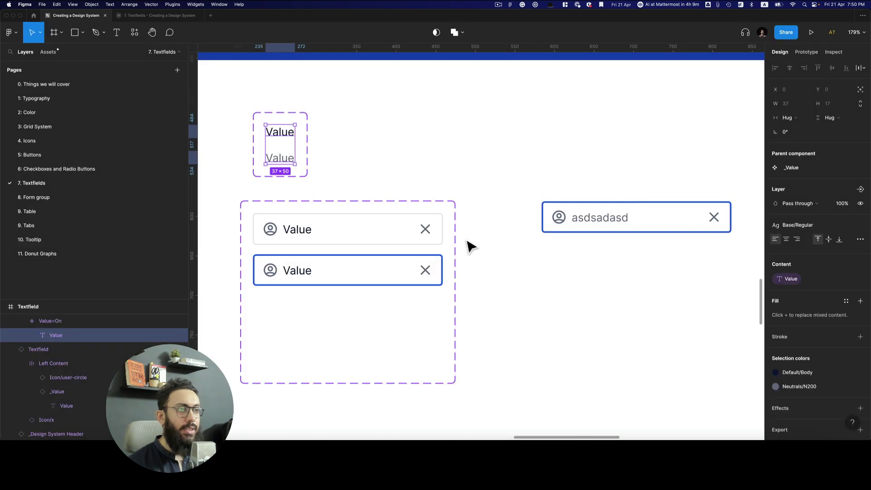
click(483, 237)
Toggle Value on and off on the test instance to try the new property
click(561, 223)
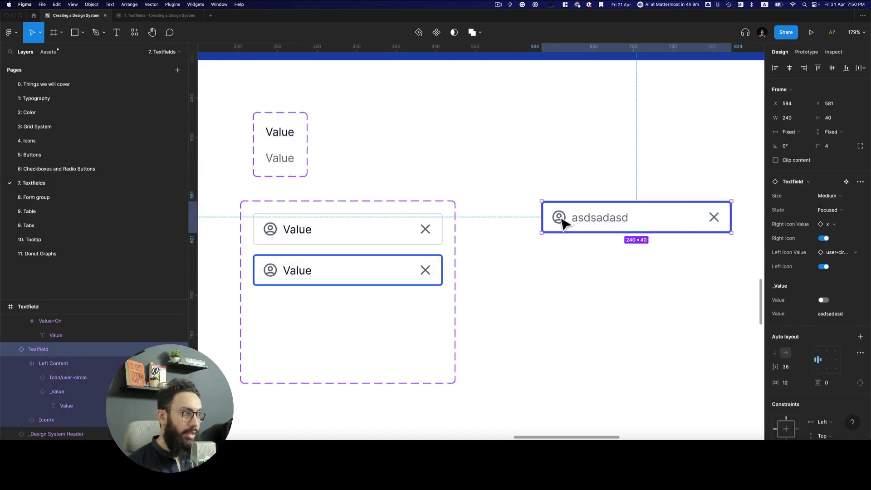
click(824, 301)
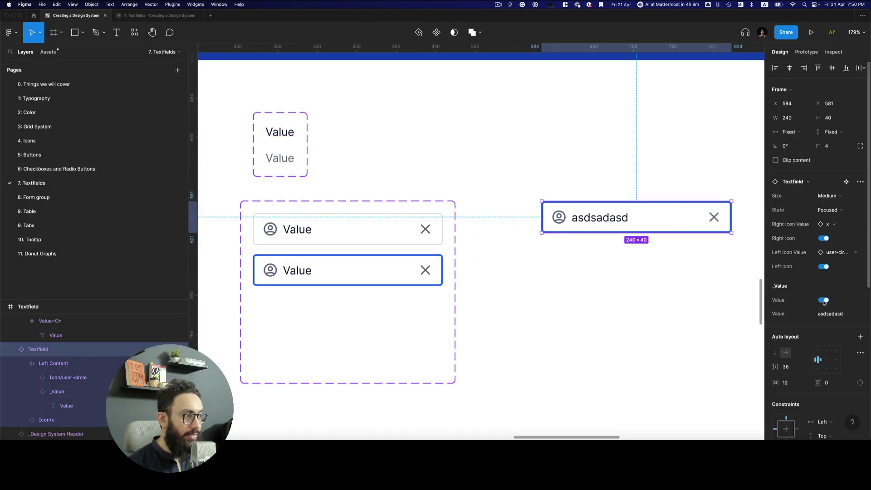
click(824, 301)
click(824, 300)
click(824, 301)
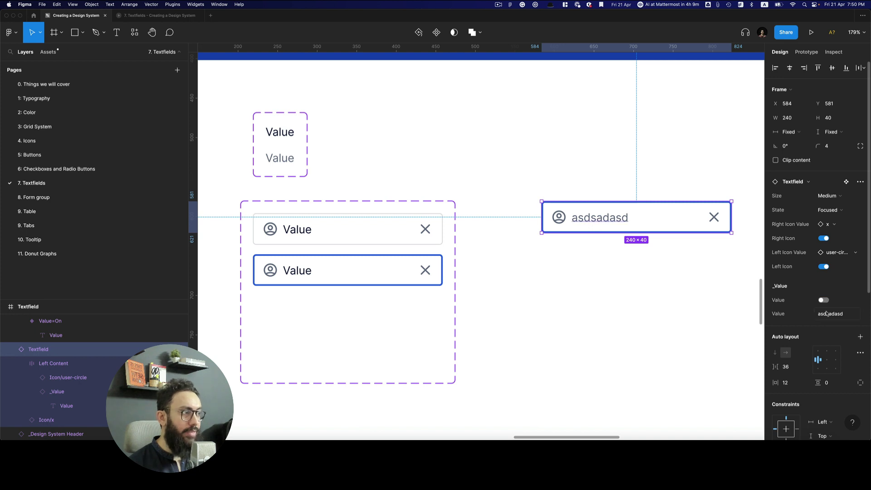
click(830, 314)
click(644, 306)
Rename the _Value component's text property to 'Text'
click(306, 176)
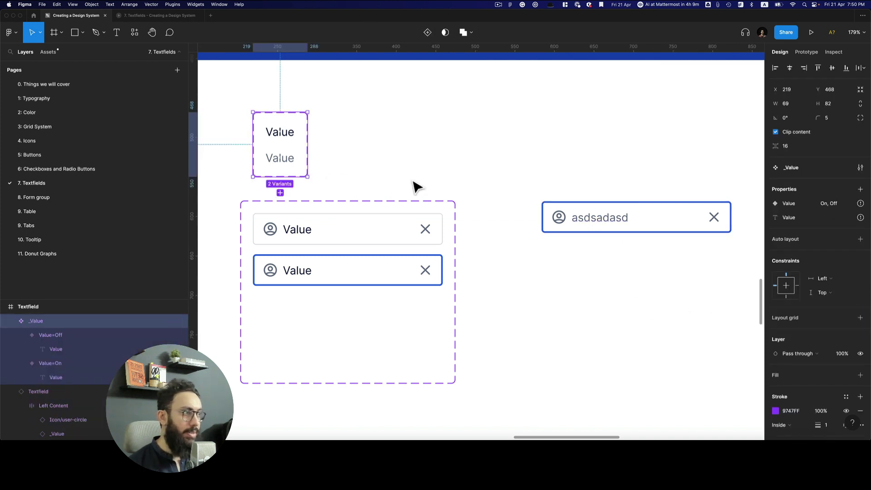
double_click(792, 218)
text(Te)
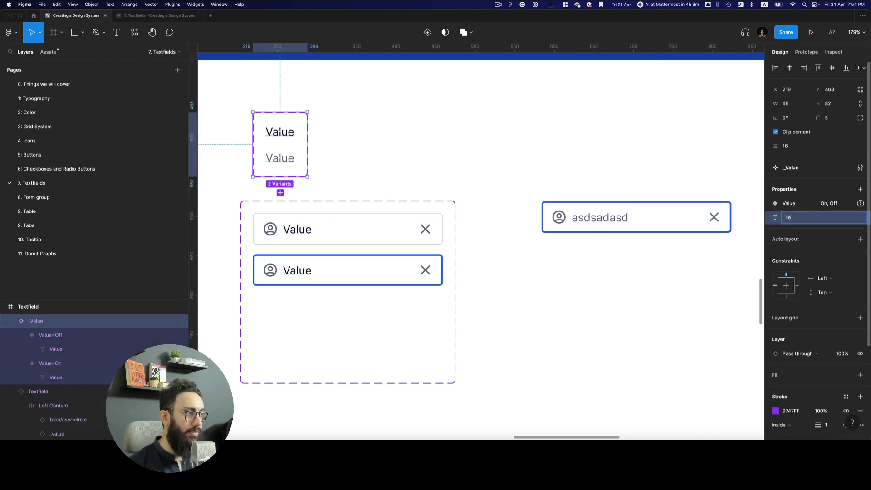
text(xt)
key(Return)
click(708, 265)
Switch Value on in the instance and set its text to 'baba'
click(684, 226)
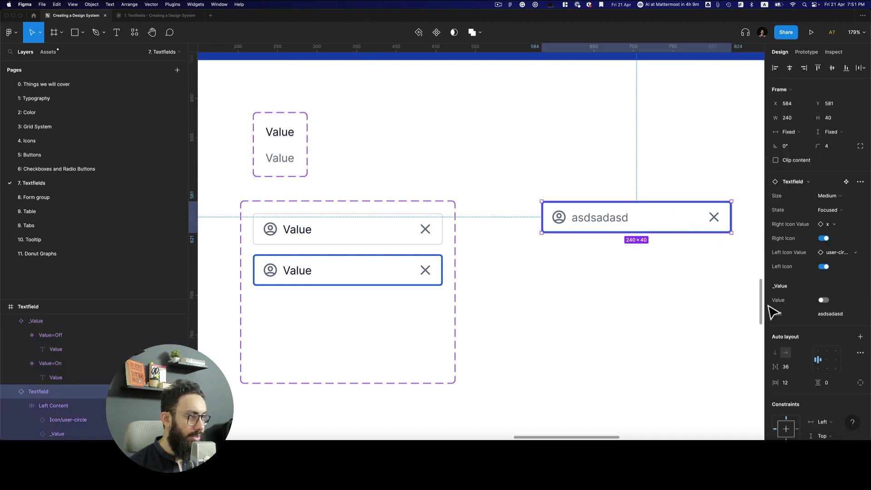
click(823, 301)
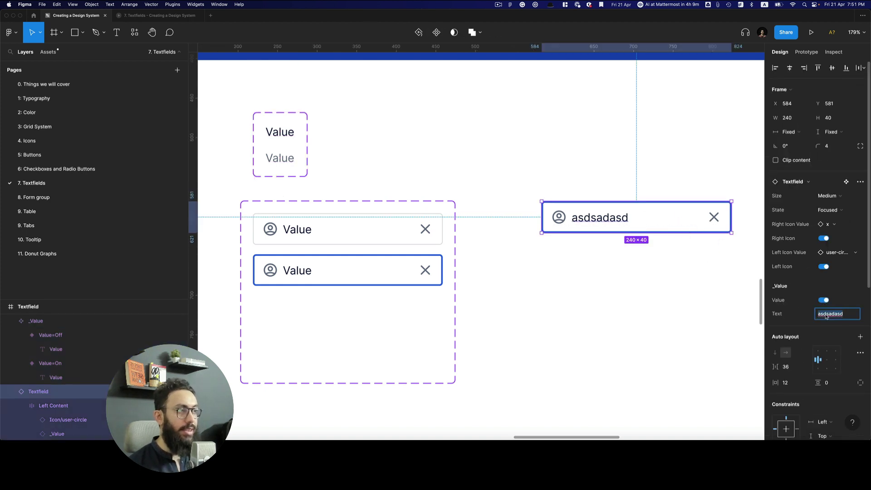
text(baba)
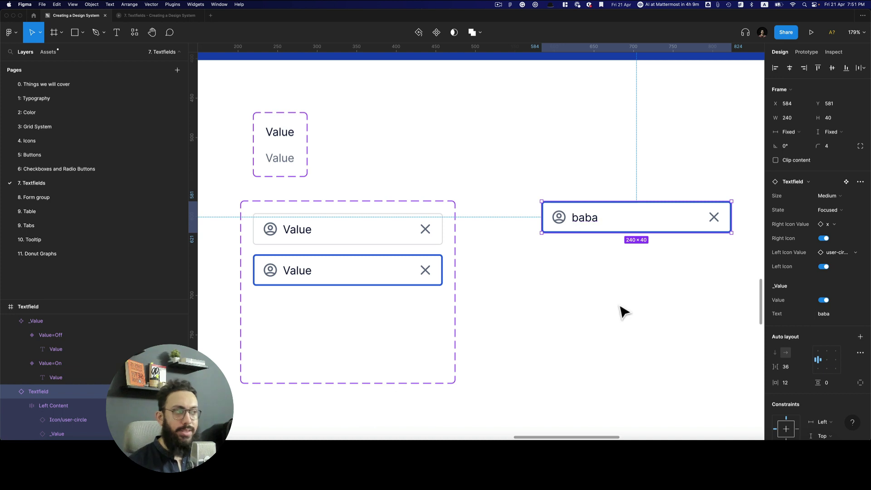
click(624, 304)
click(655, 231)
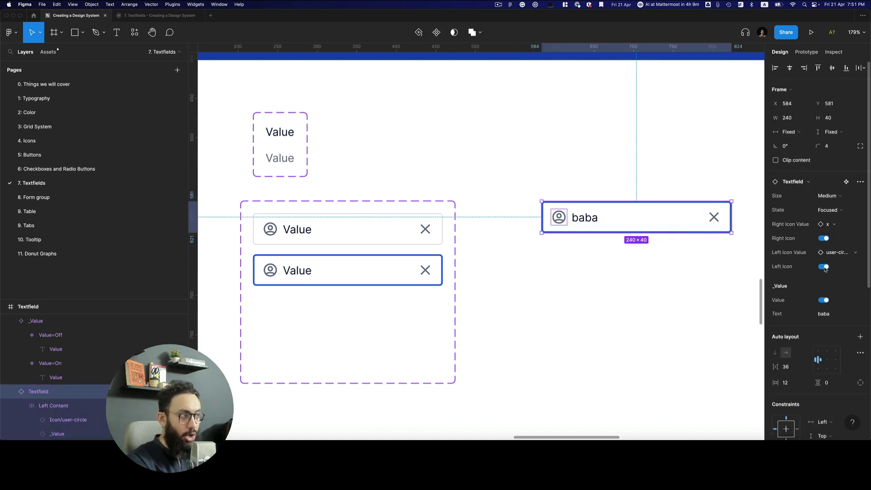
Delete the test textfield instance
scroll(605, 230, up, 2)
scroll(606, 231, right, 2)
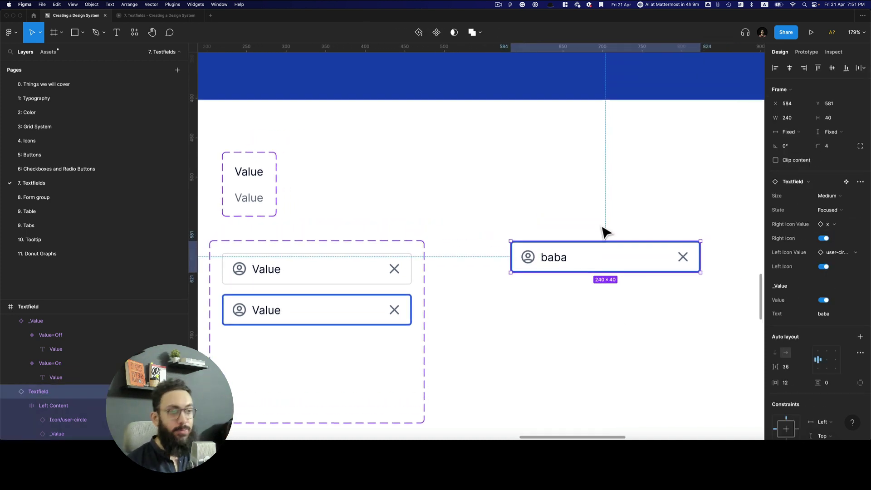
scroll(570, 231, down, 2)
scroll(570, 231, left, 4)
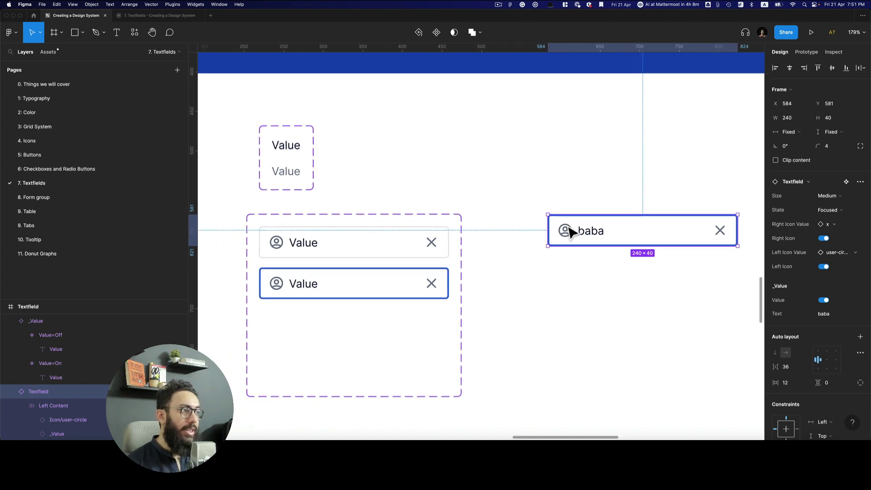
key(Delete)
Duplicate the Medium Focused variant as an Error state with a Danger/D200 border
click(475, 288)
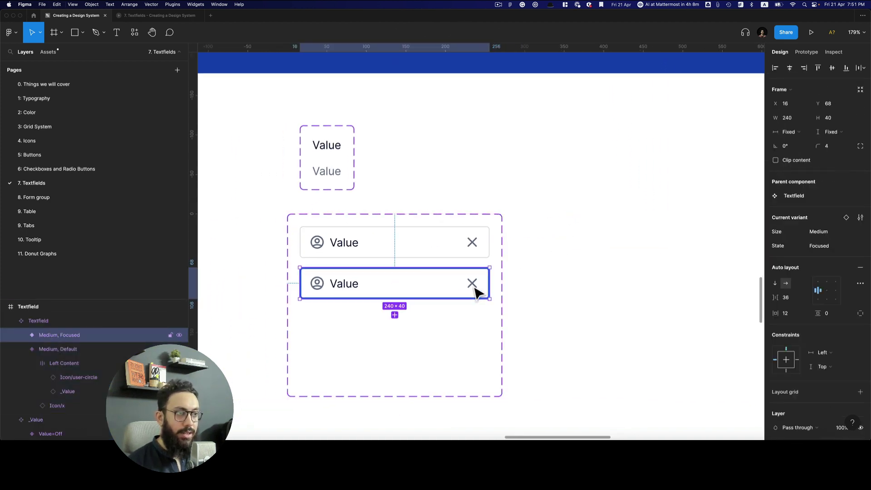
drag(477, 290, 447, 331)
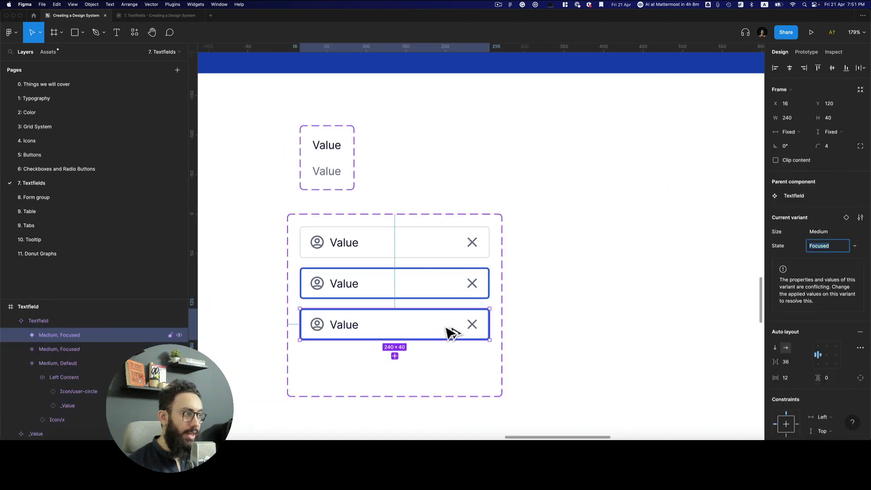
text(Error)
key(Return)
scroll(804, 314, down, 5)
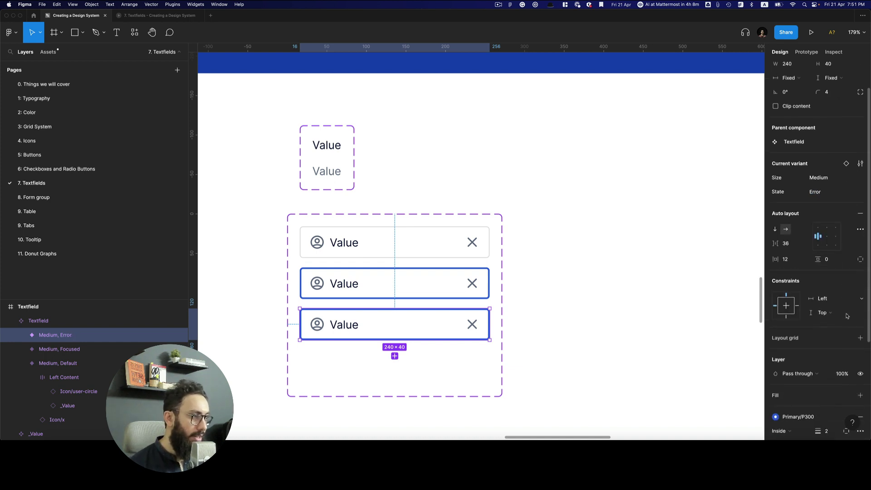
click(805, 313)
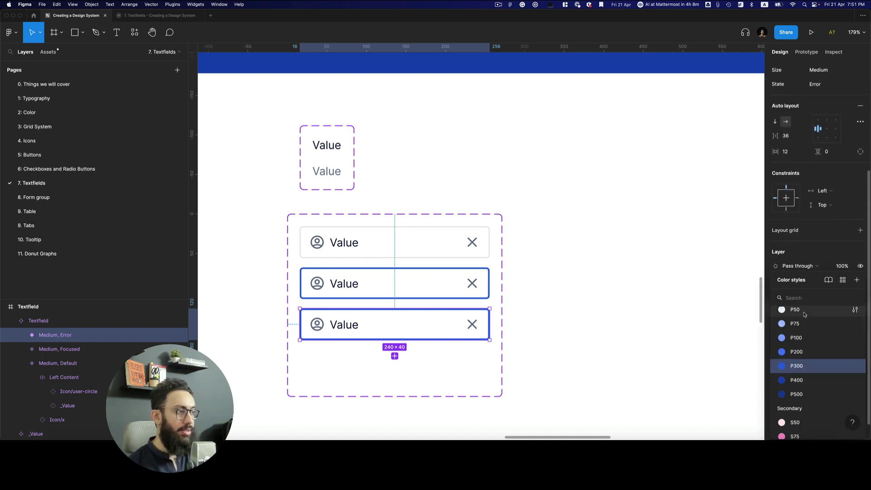
text(danger200)
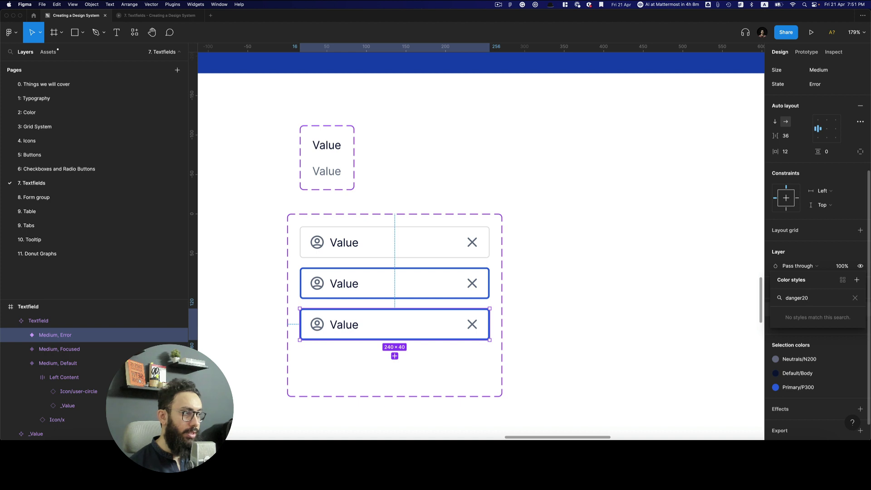
key(BackSpace)
key(BackSpace)
key(Down)
key(Down)
key(Down)
key(Return)
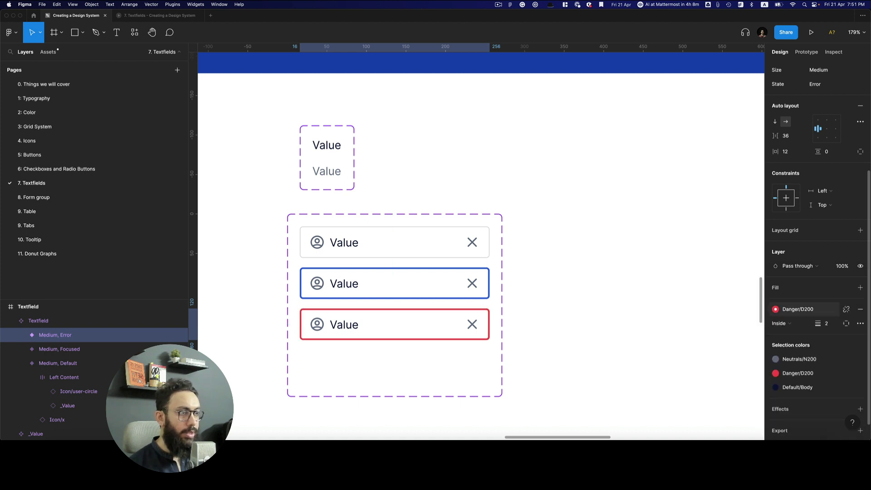
Duplicate the Medium Default variant as a new Disabled state variant
click(438, 394)
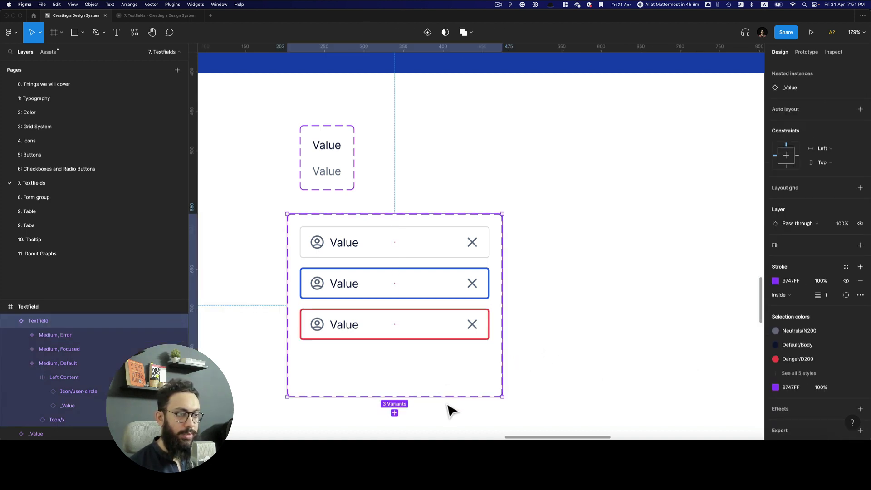
click(429, 259)
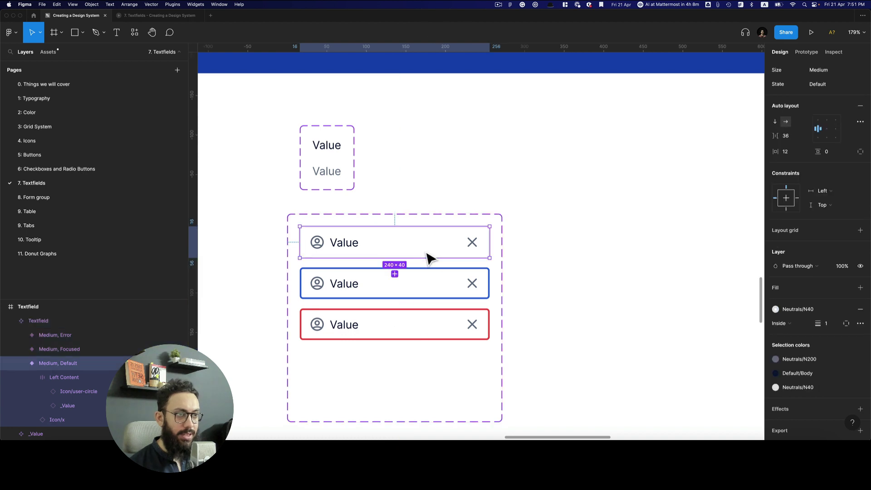
drag(429, 259, 426, 374)
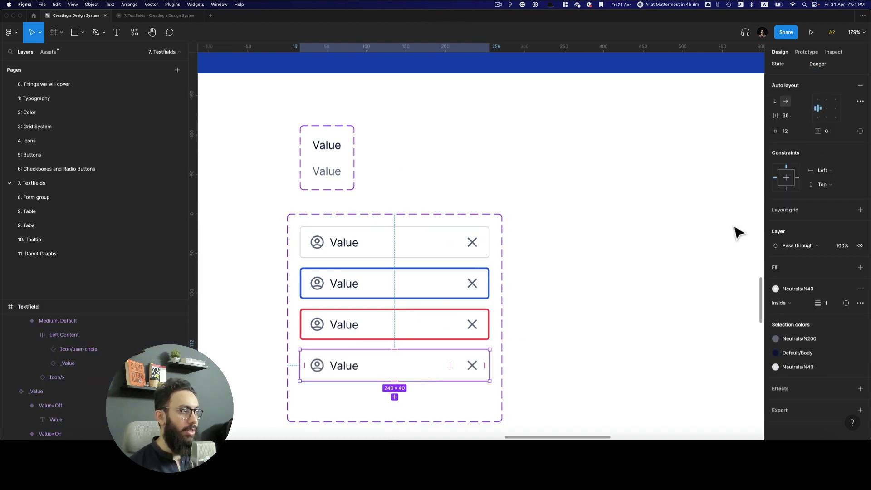
click(818, 63)
text(D)
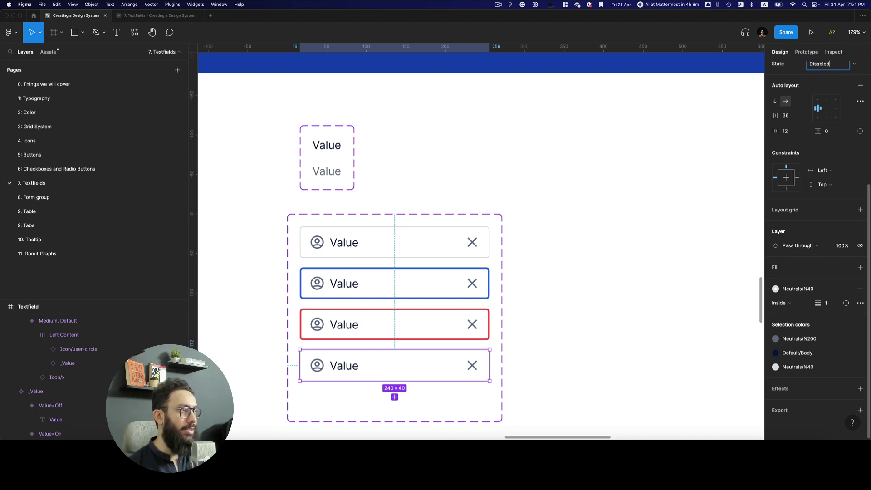
Give the Disabled variant a Neutrals/N30 grey fill
click(846, 266)
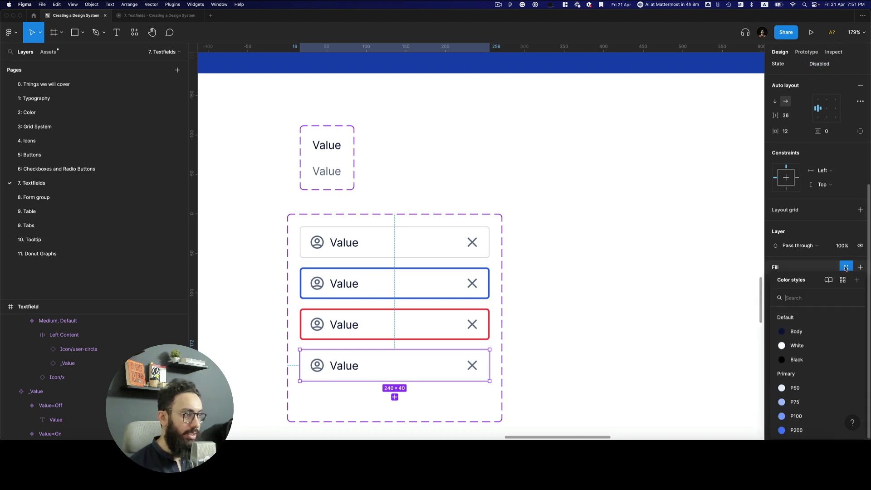
text(n20)
key(Return)
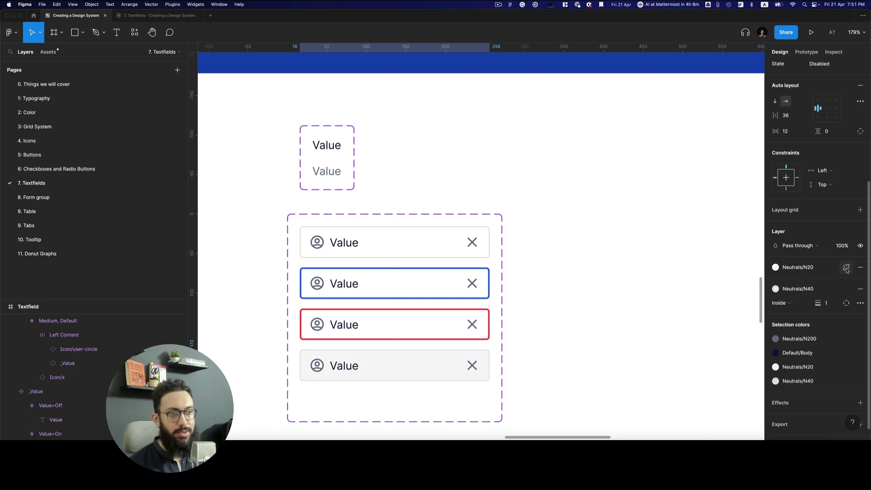
click(578, 310)
scroll(589, 309, down, 3)
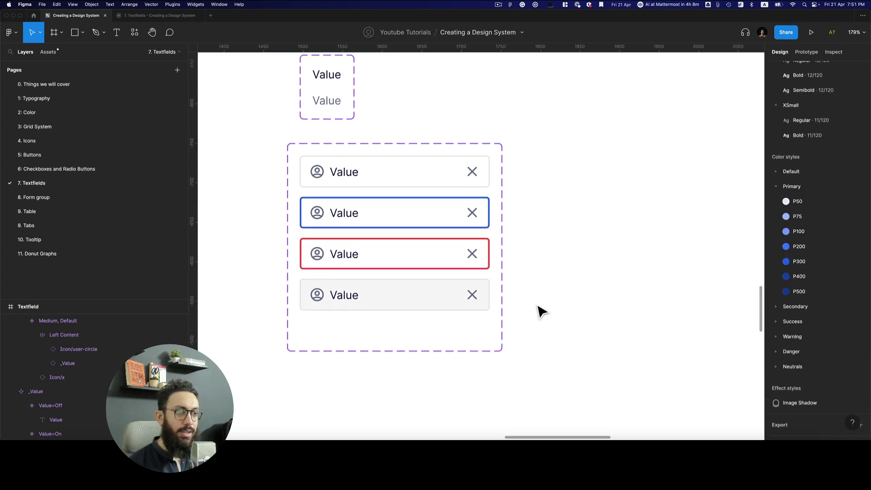
click(428, 305)
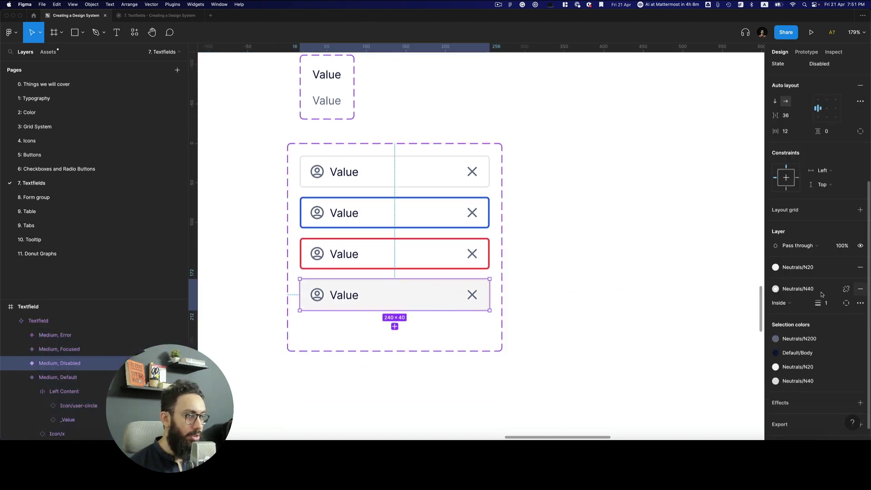
click(663, 288)
key(shift+0)
click(472, 281)
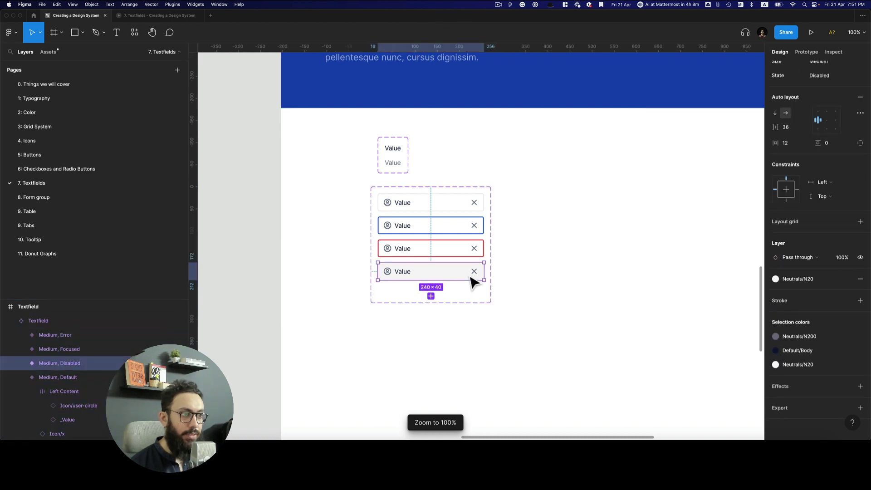
click(820, 299)
click(808, 366)
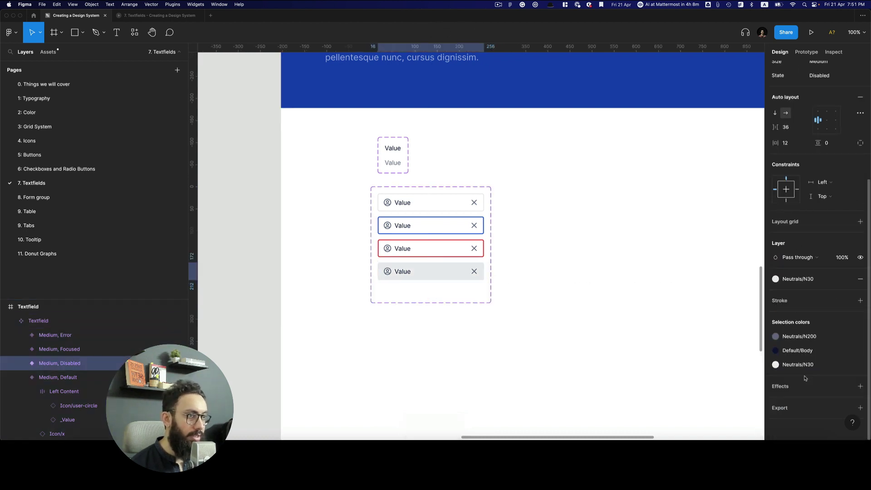
click(681, 286)
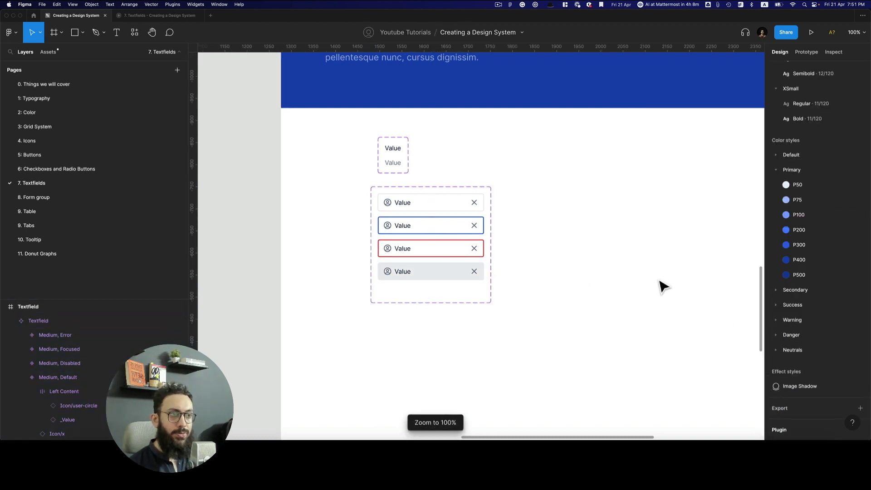
Copy-paste a Default Textfield instance to the right of the component set
scroll(616, 280, up, 2)
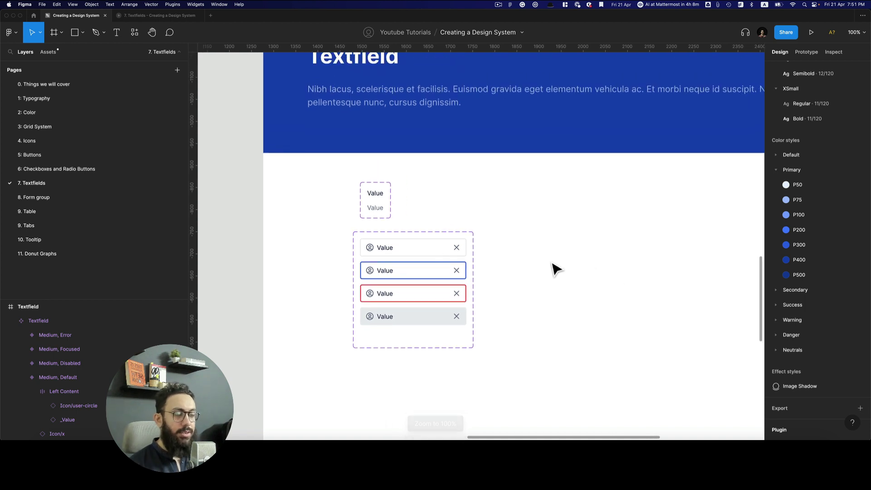
click(434, 252)
key(super+c)
key(super+v)
drag(691, 257, 694, 252)
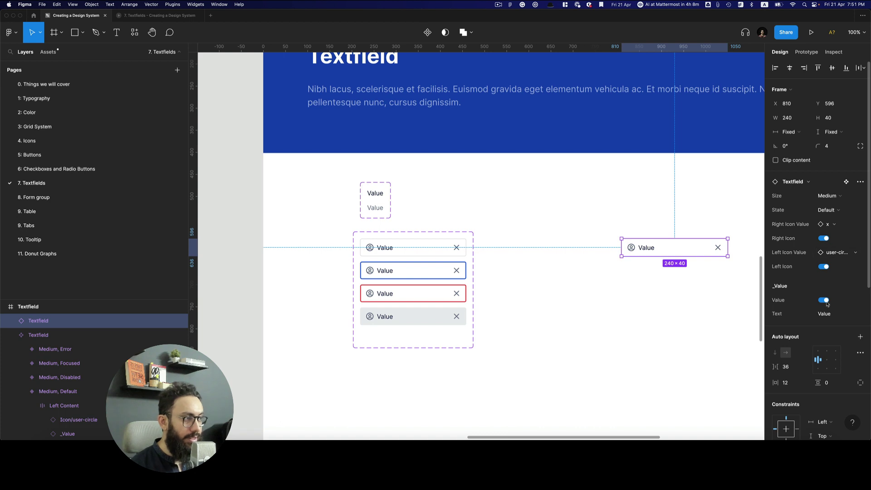
click(594, 244)
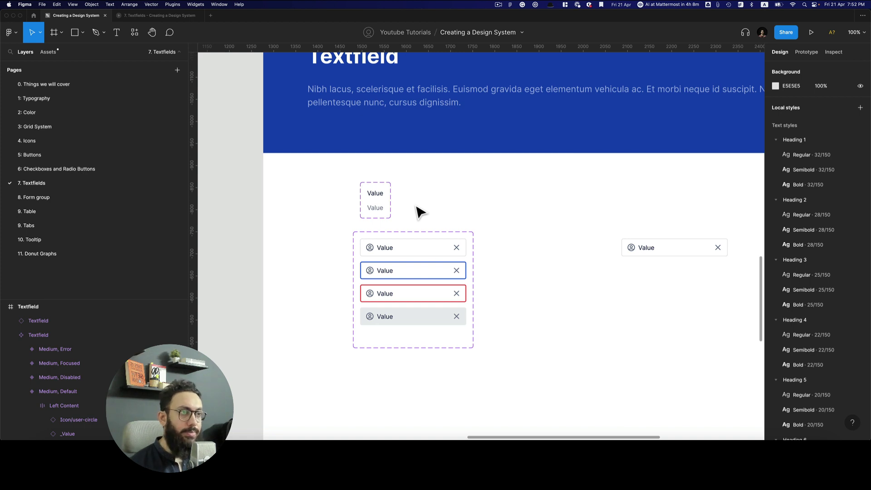
Draw a 1×18 bar filled 000000 and make it component 'Blinking Cursor/Off'
click(377, 184)
key(r)
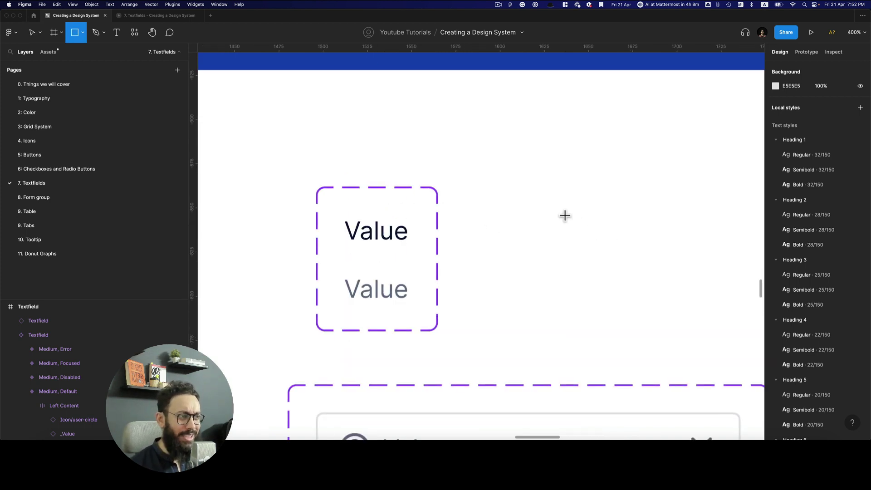
mouse_move(558, 197)
mouse_down()
mouse_move(558, 250)
mouse_move(558, 230)
mouse_up()
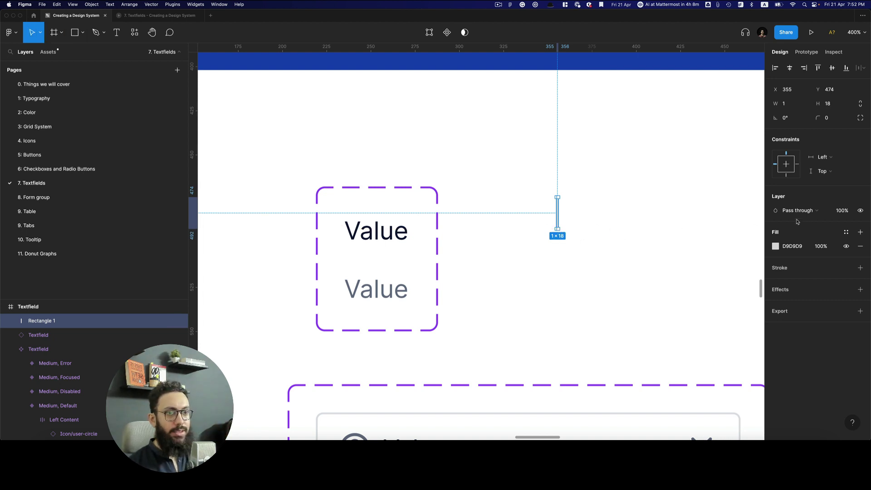
click(792, 246)
text(000000)
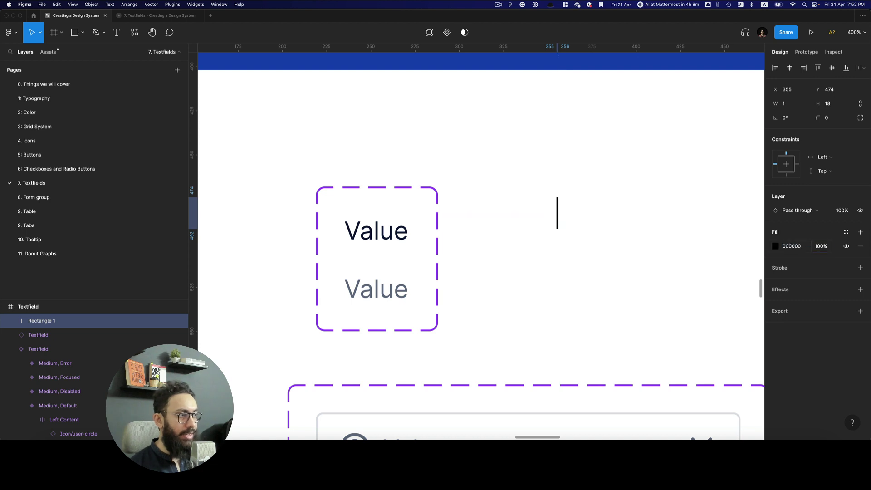
key(Return)
key(super+alt+k)
key(super+r)
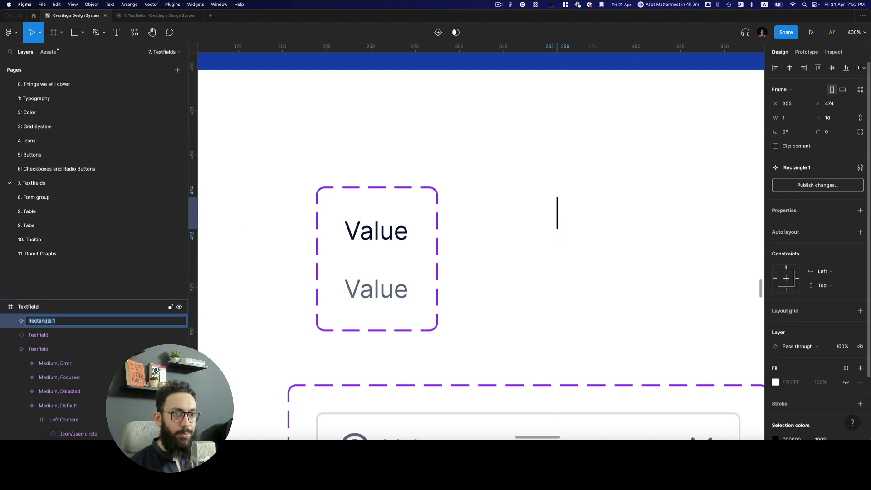
text(Blind)
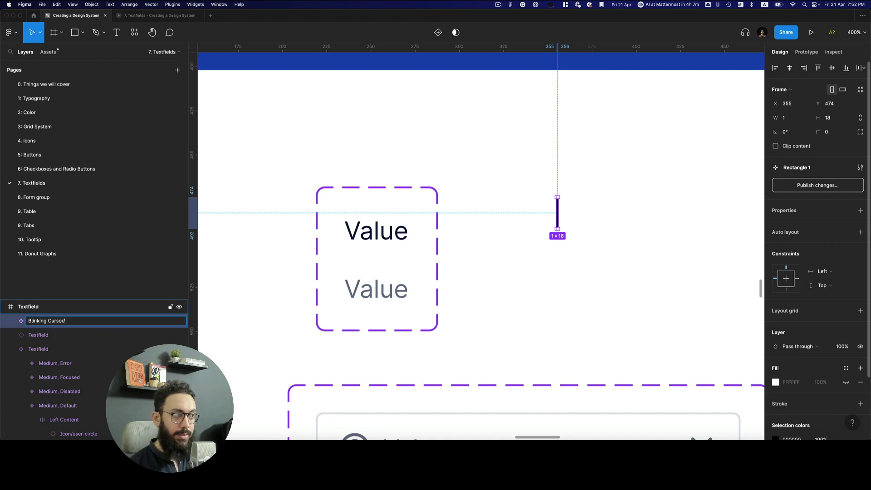
key(Return)
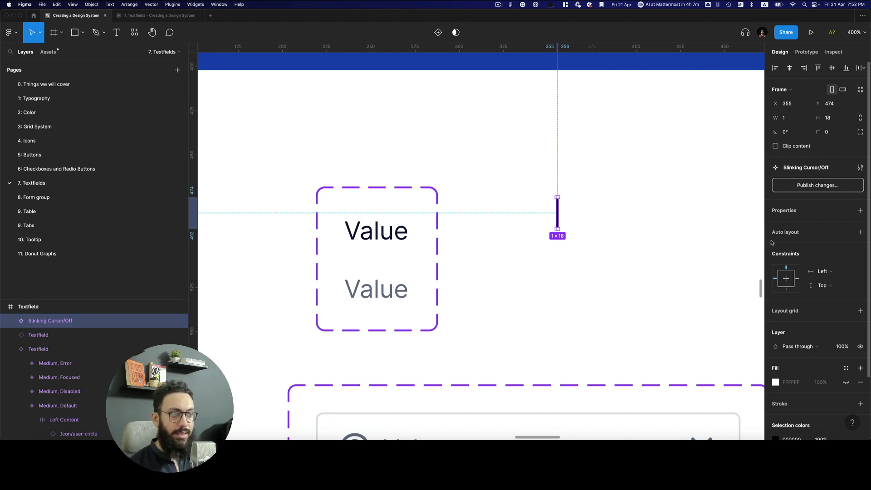
Duplicate it as 'Blinking Cursor/On' and combine both as variants
click(569, 209)
click(568, 210)
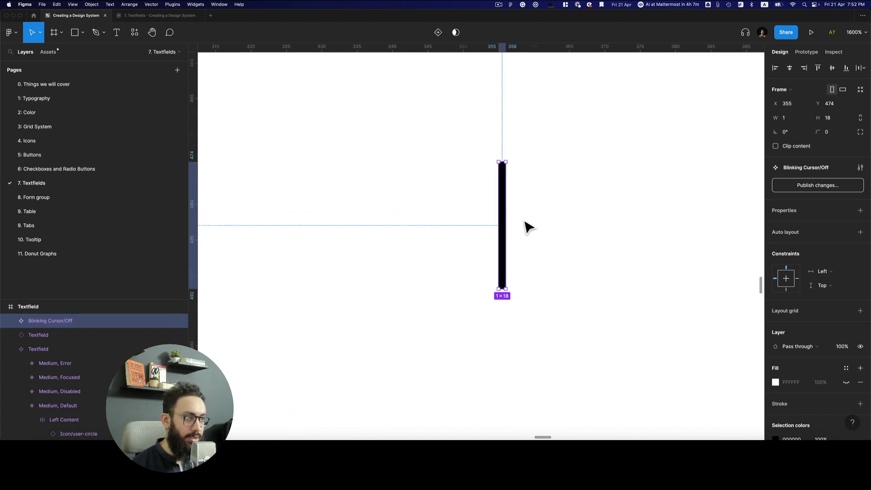
drag(505, 228, 605, 227)
key(super+r)
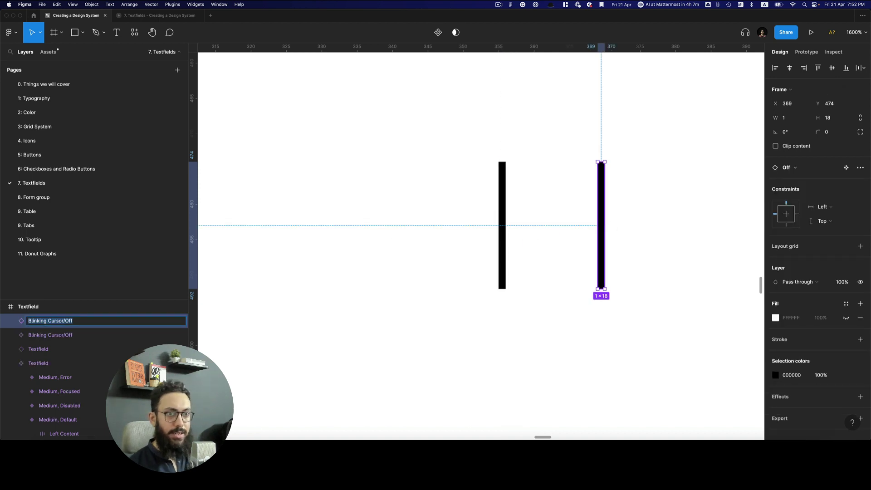
key(Right)
key(Return)
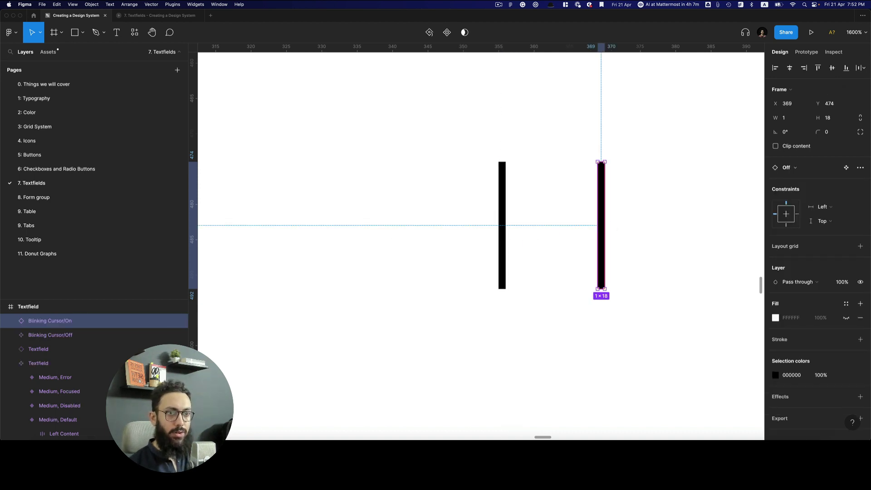
click(688, 290)
key(super+a)
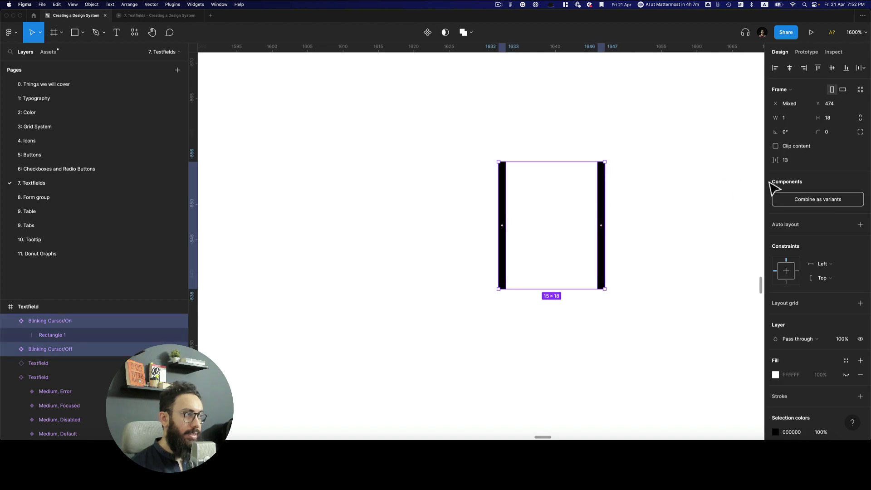
click(812, 199)
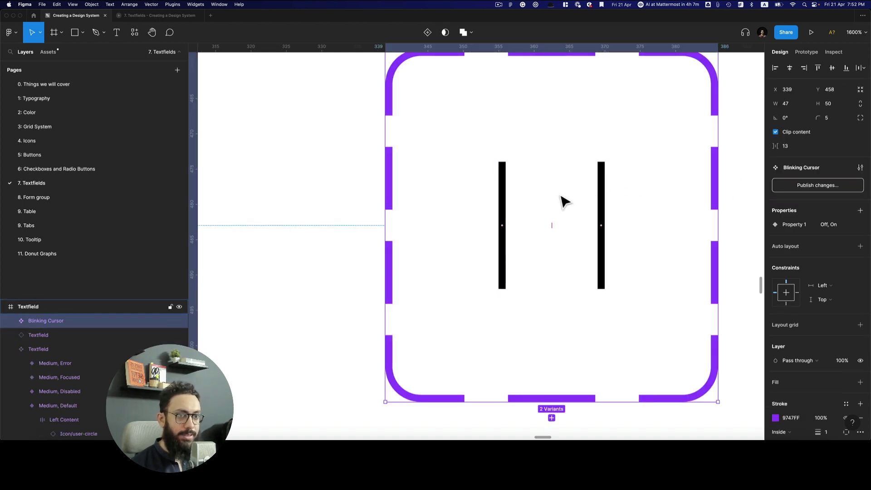
Connect the Off cursor variant to On with an After delay 400ms trigger
scroll(560, 200, down, 2)
super+click(513, 203)
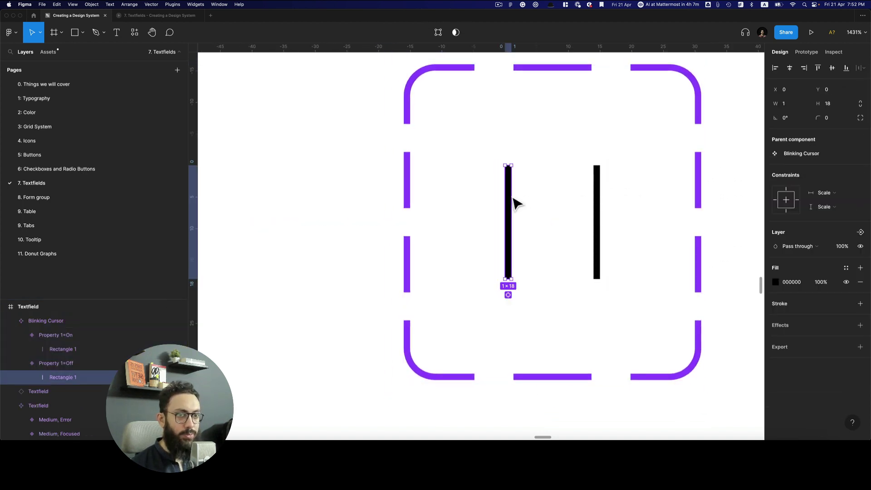
key(Escape)
key(Escape)
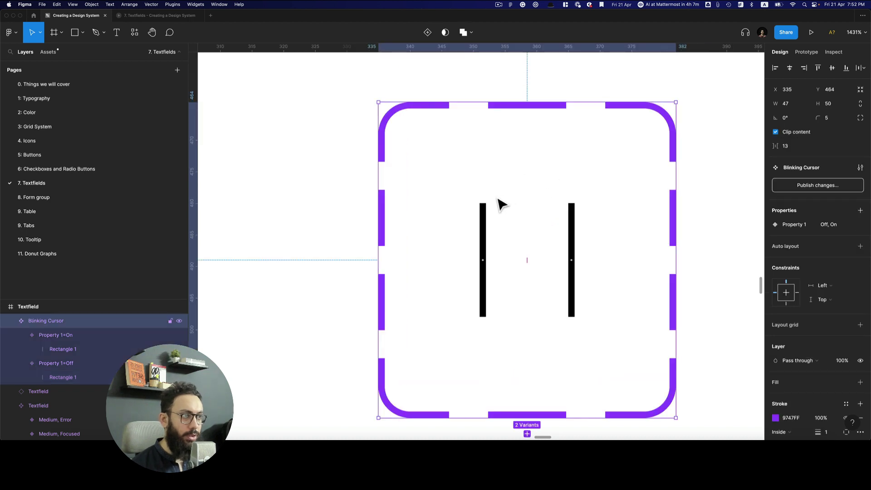
click(512, 202)
key(shift+e)
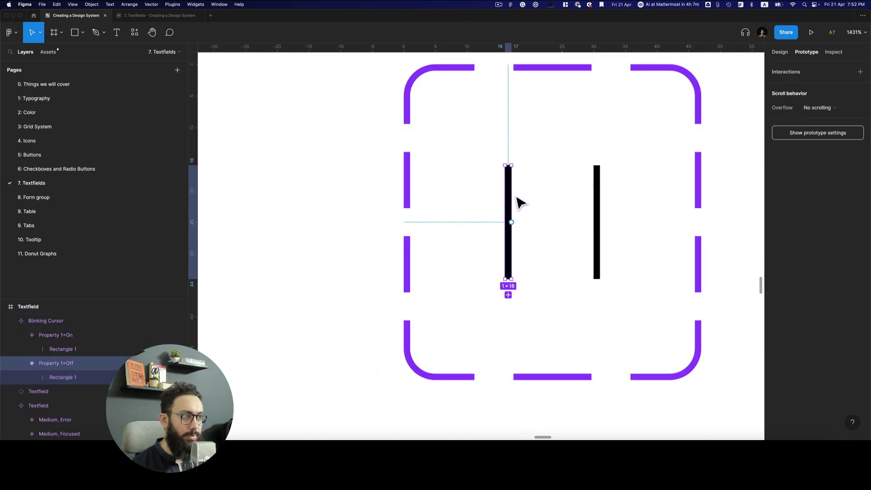
drag(512, 223, 607, 224)
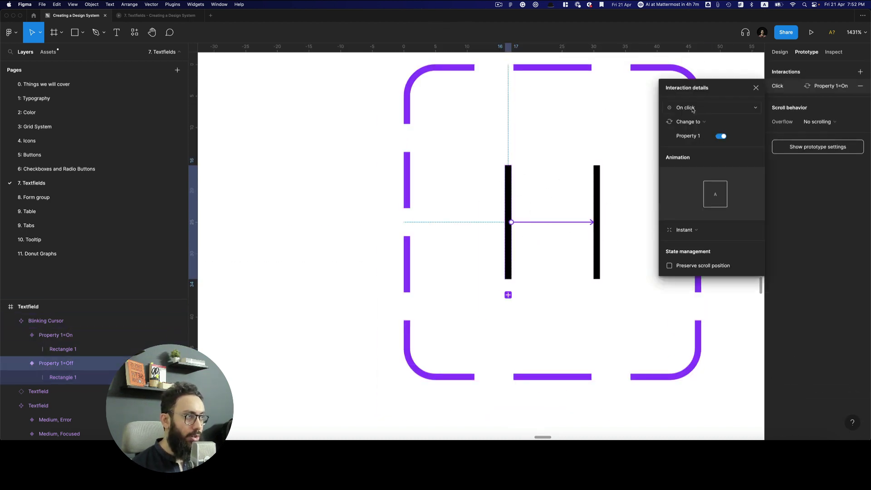
click(693, 109)
click(691, 218)
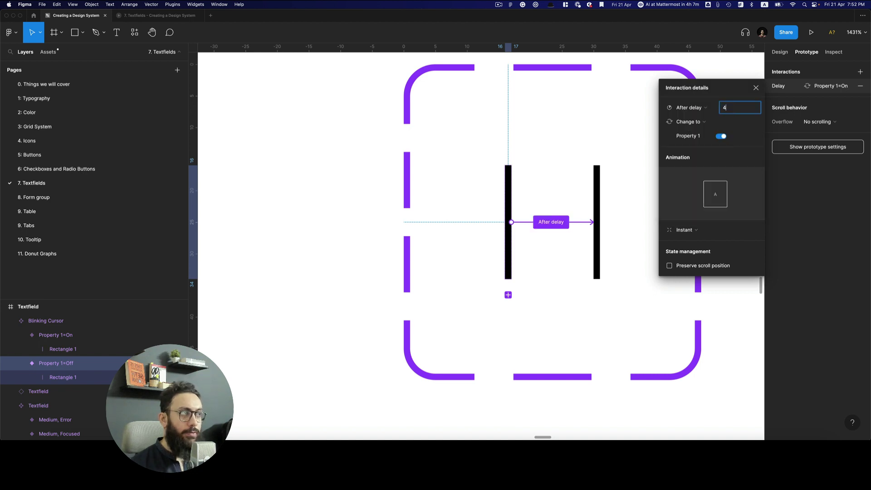
key(Return)
Connect the On cursor variant back to Off with an After delay trigger
click(595, 199)
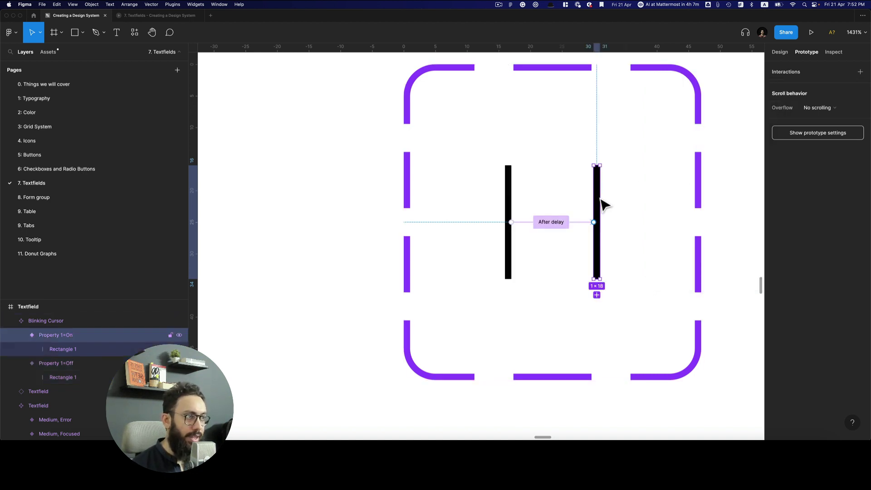
drag(593, 223, 513, 247)
click(687, 108)
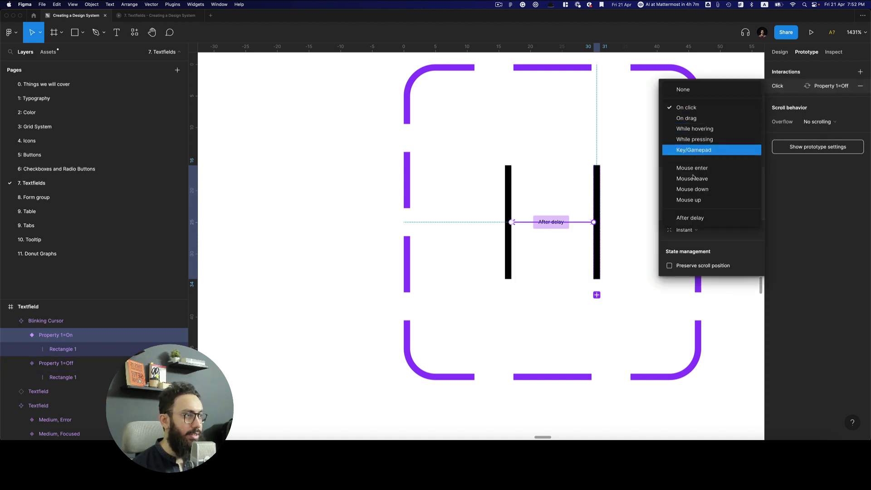
click(694, 219)
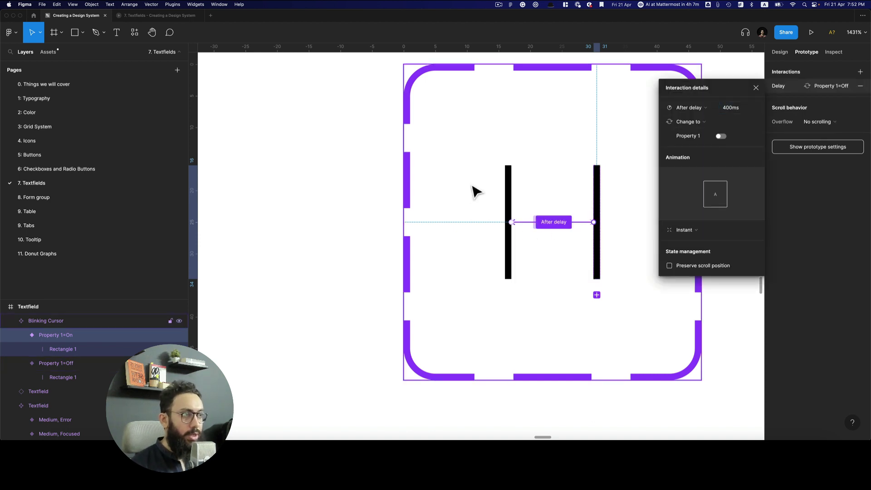
click(521, 194)
click(509, 194)
Set the Off cursor bar's opacity to 0%
key(0)
key(0)
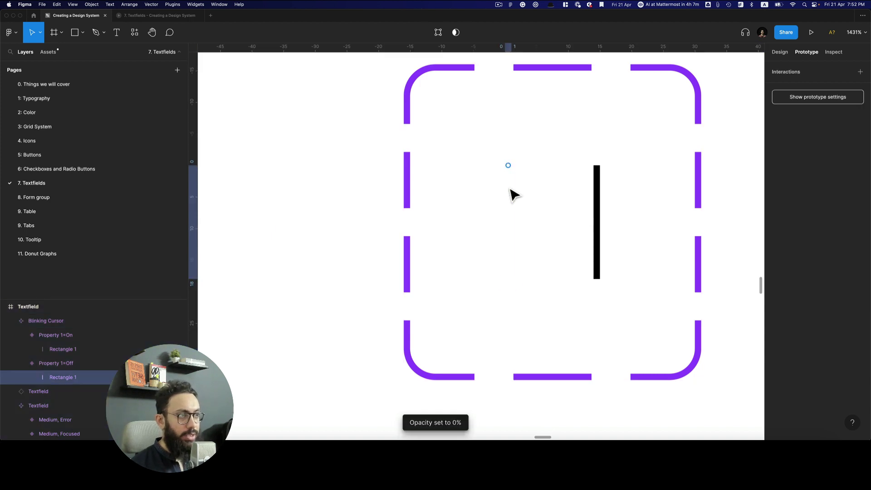
scroll(512, 193, down, 5)
key(Escape)
Paste Blinking Cursor instances after the Value=On text and before the Value=Off text
click(537, 193)
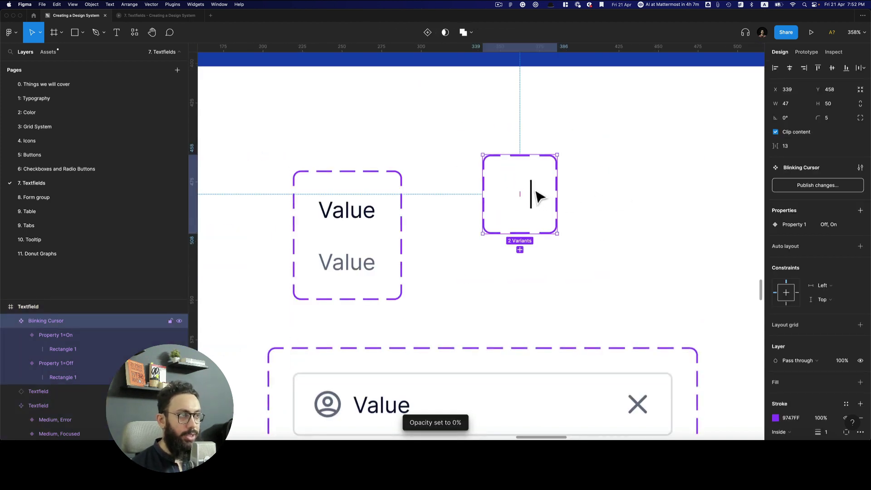
key(z)
click(342, 221)
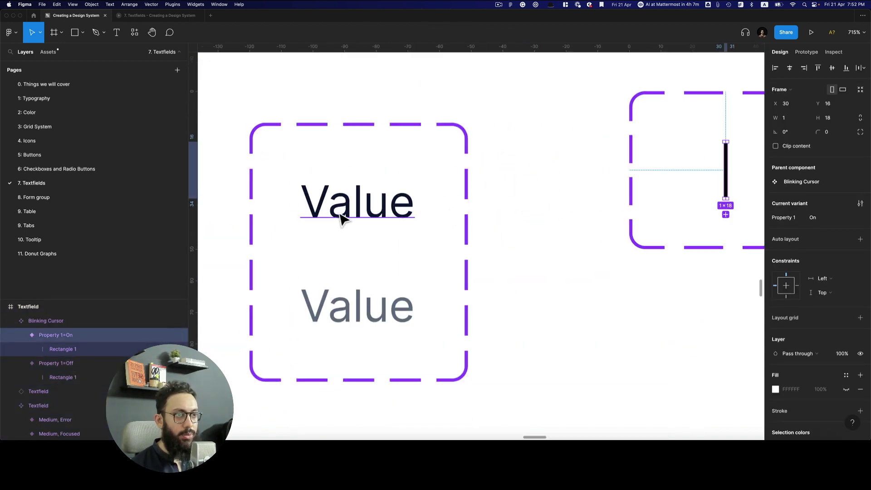
super+click(342, 218)
key(super+v)
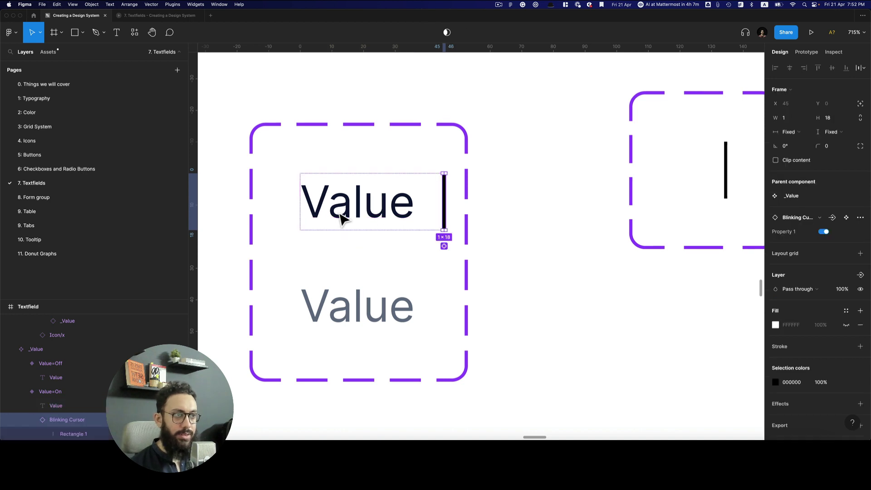
click(372, 317)
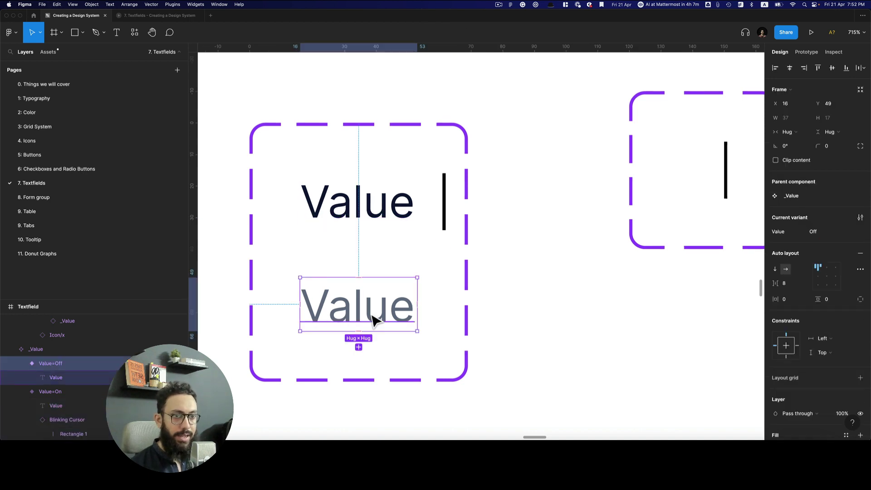
key(super+v)
key(Left)
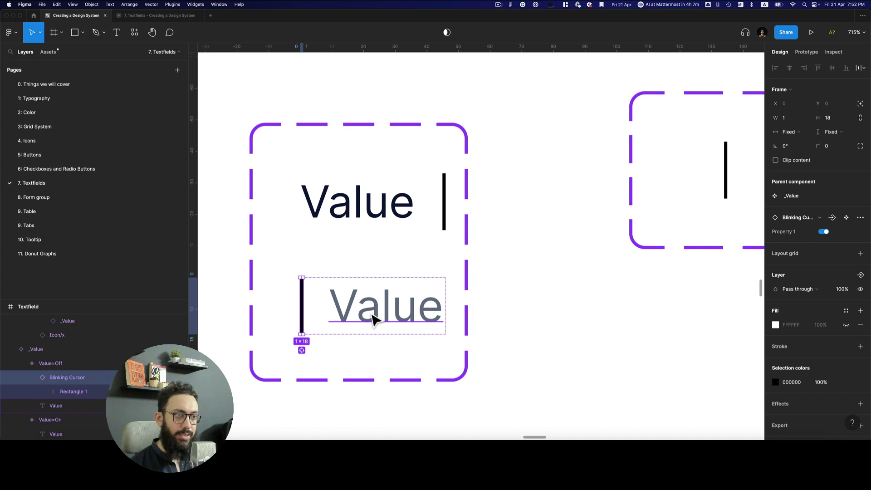
key(Escape)
Align both Value variants' auto layout contents so the cursors hug their text
click(398, 214)
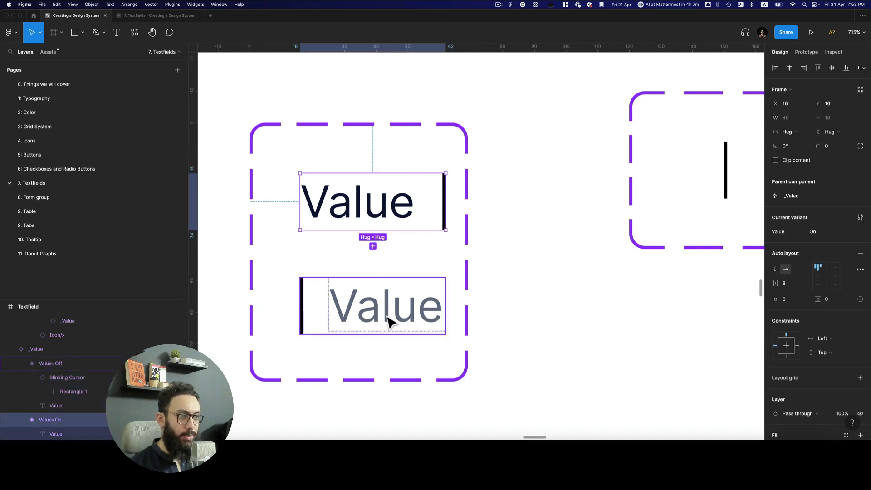
shift+click(390, 322)
click(816, 294)
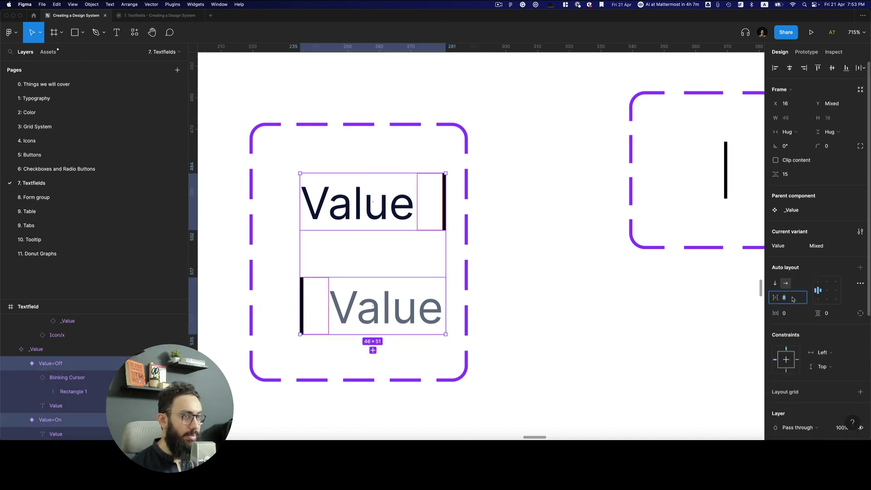
click(603, 298)
key(shift+0)
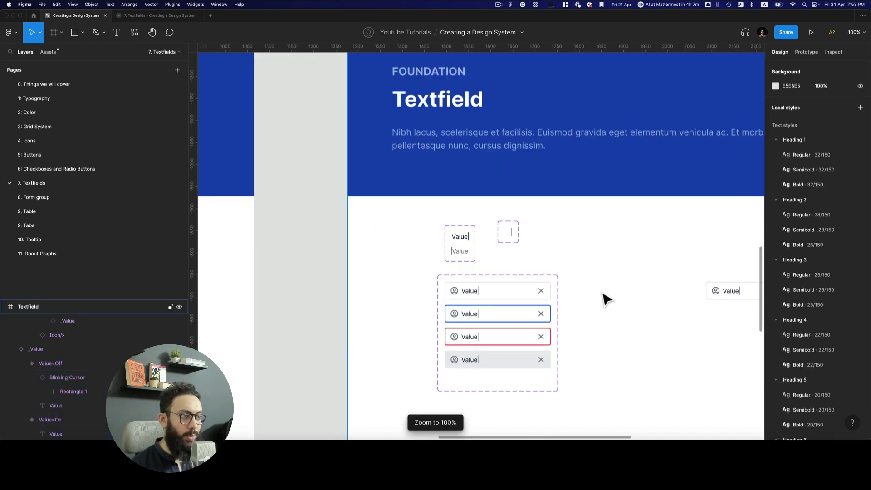
Preview the Textfield slide in the prototype
key(ctrl+Tab)
key(Right)
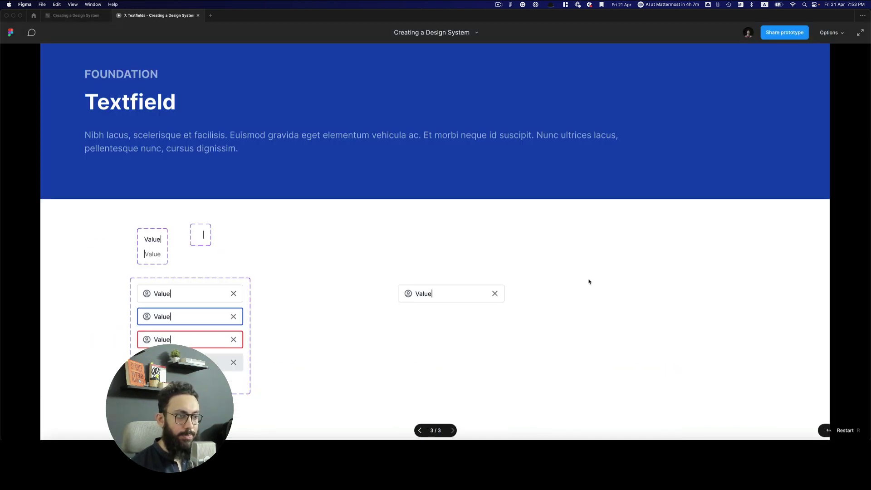
scroll(542, 264, down, 3)
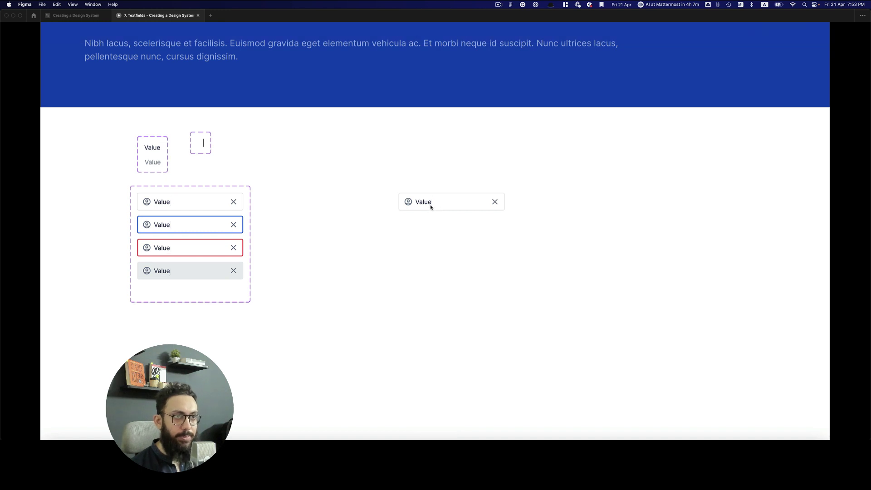
key(ctrl+shift+Tab)
Switch off Value on the standalone textfield instance and recheck the preview
scroll(628, 306, right, 5)
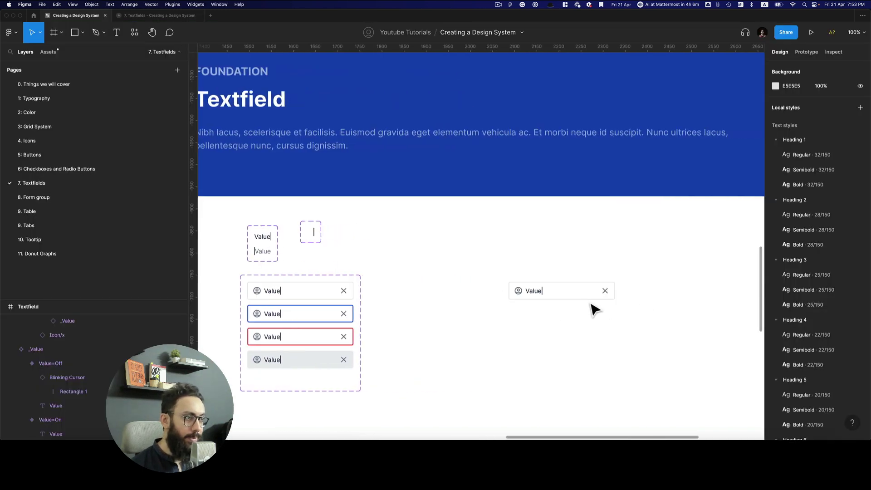
click(594, 295)
click(823, 301)
key(ctrl+Tab)
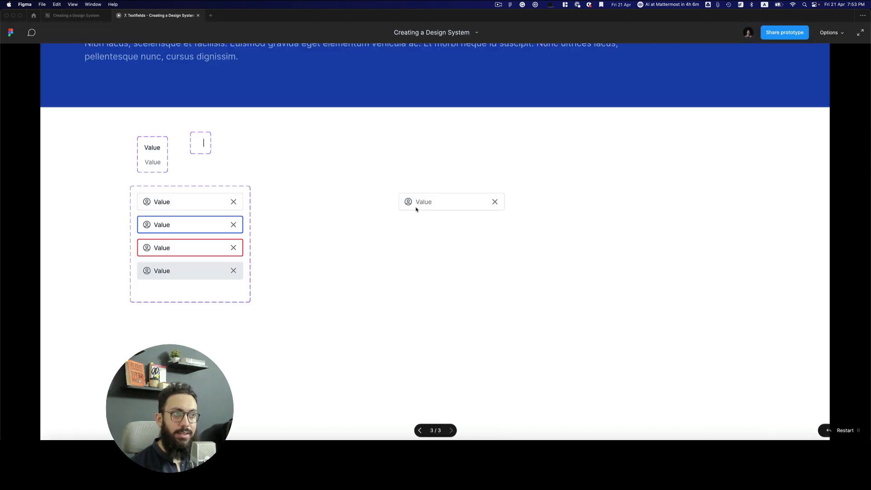
key(ctrl+Tab)
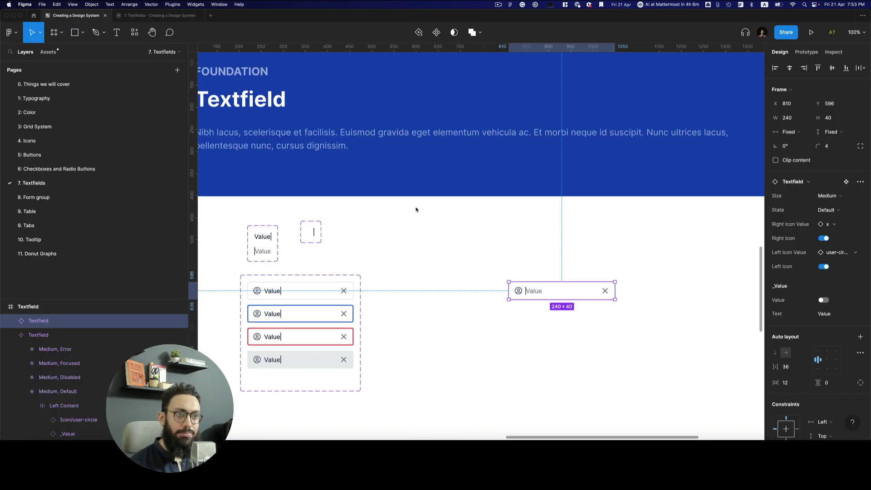
Make the Value=Off cursor absolutely positioned and nudge it to X -1
click(263, 260)
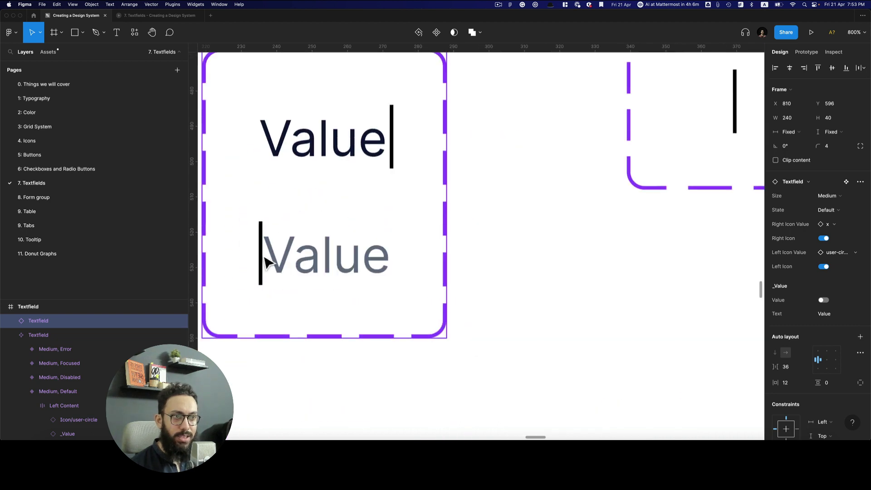
super+click(254, 251)
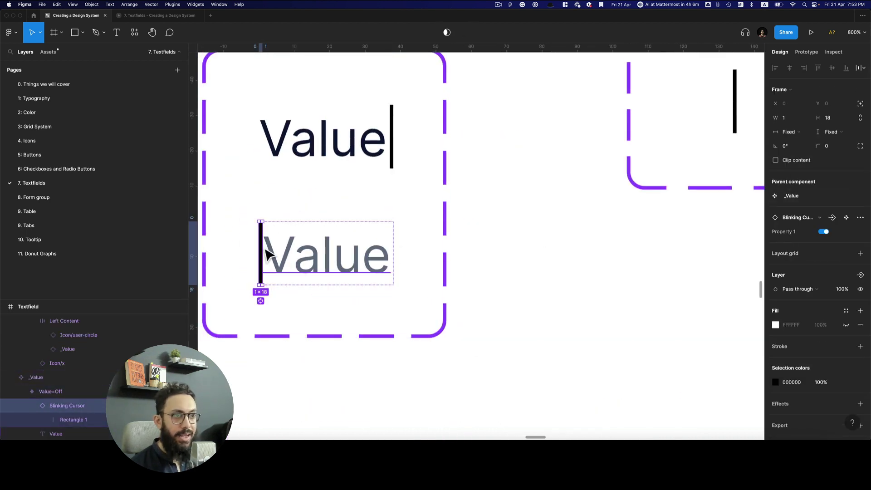
click(860, 104)
key(Left)
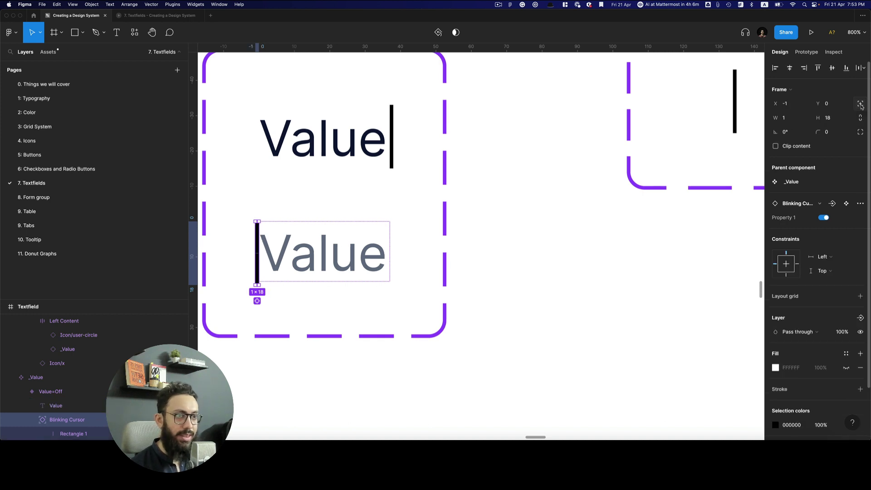
Check the blinking cursors in the prototype preview
key(ctrl+Tab)
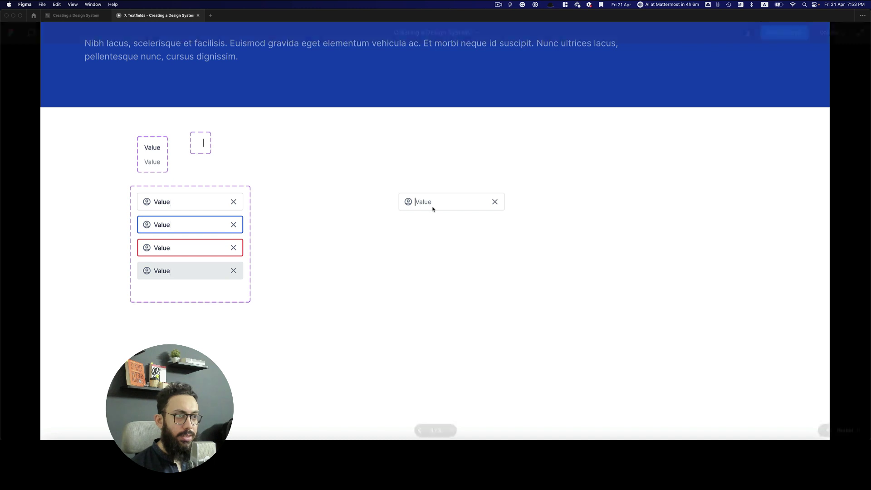
key(ctrl+shift+Tab)
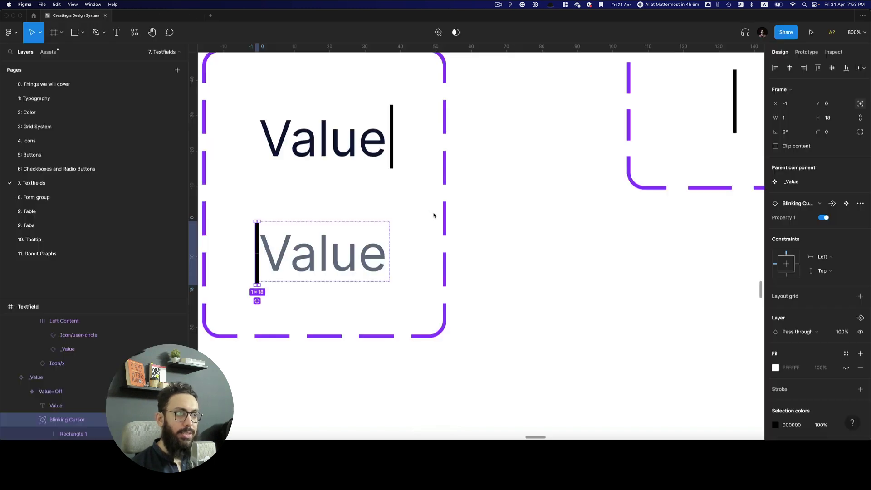
key(ctrl+Tab)
key(ctrl+shift+Tab)
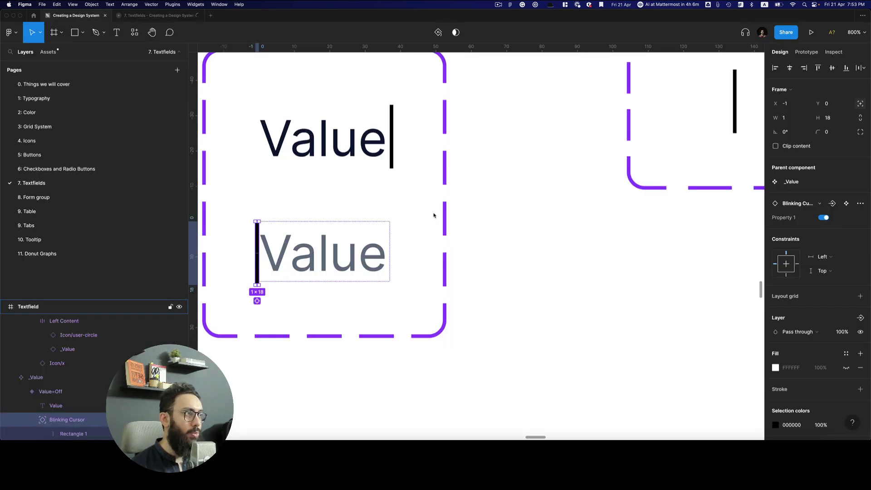
key(ctrl+Tab)
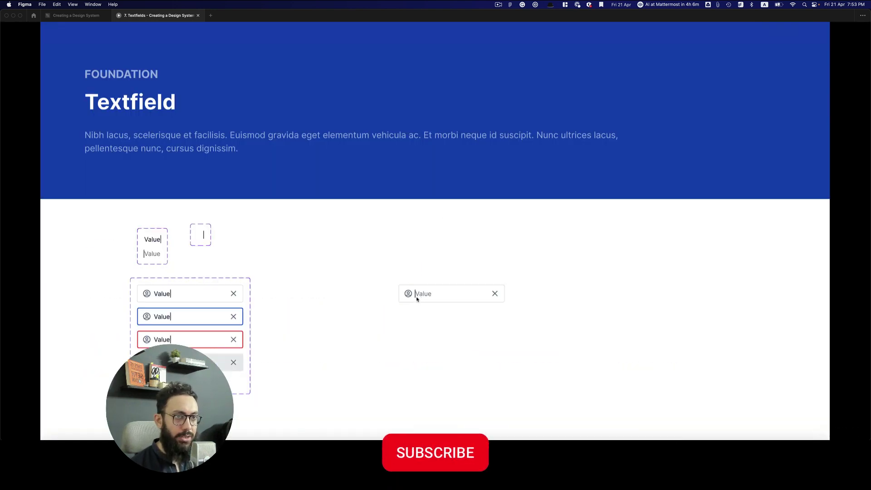
Back in the design file, delete the standalone textfield instance
key(ctrl+Tab)
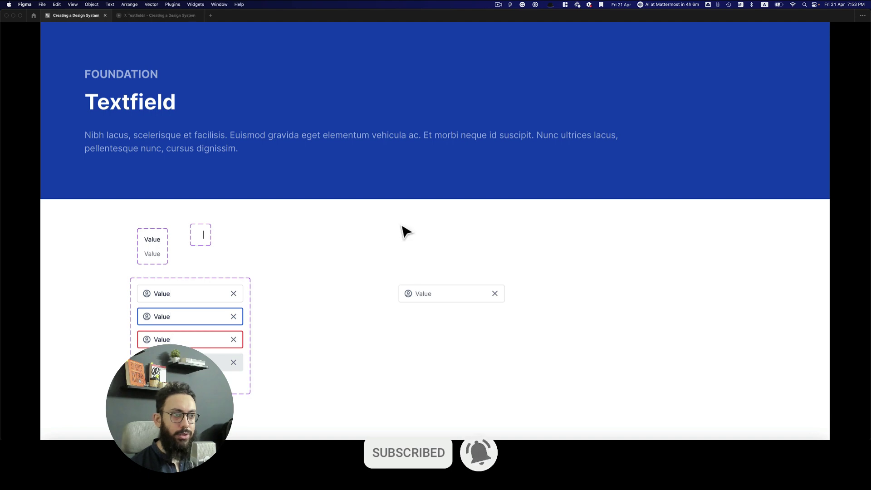
scroll(403, 230, down, 5)
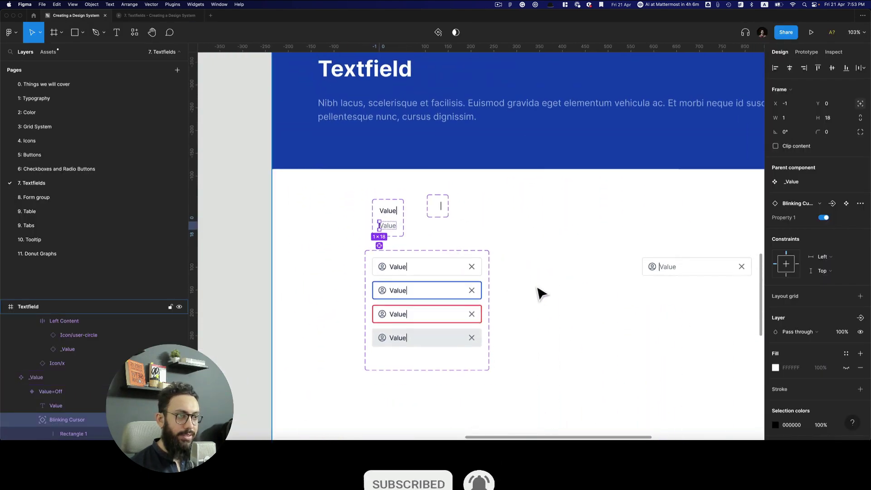
click(539, 293)
scroll(551, 268, down, 5)
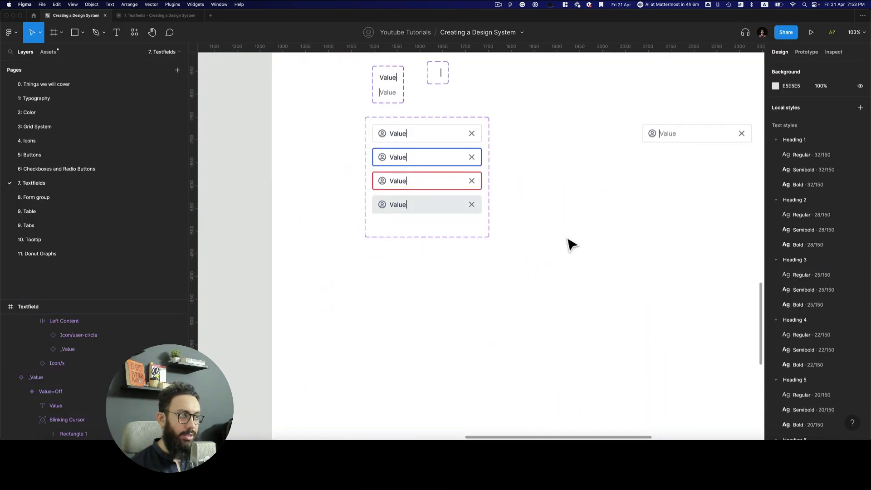
click(671, 136)
key(Delete)
Move the Value variant set slightly to the left
scroll(536, 154, up, 4)
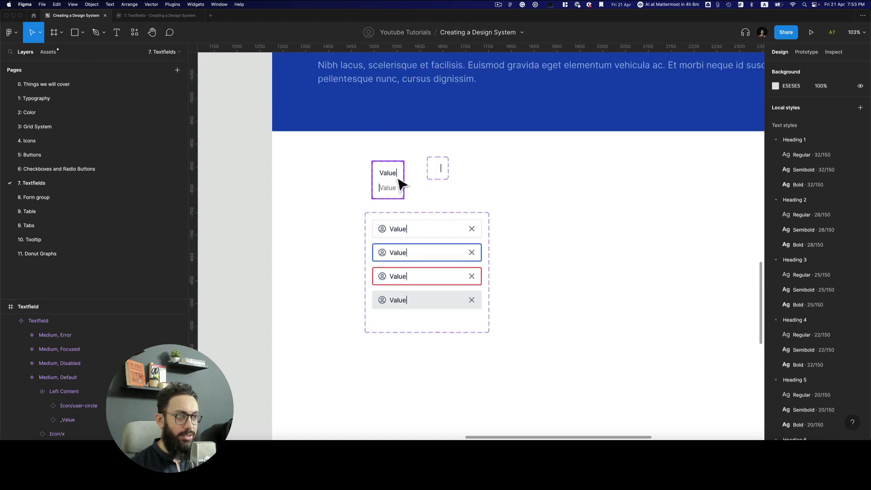
click(401, 184)
drag(402, 184, 429, 182)
scroll(483, 202, down, 5)
click(491, 252)
Enlarge the Textfield set and duplicate its four variants into a right column with State Small
click(482, 258)
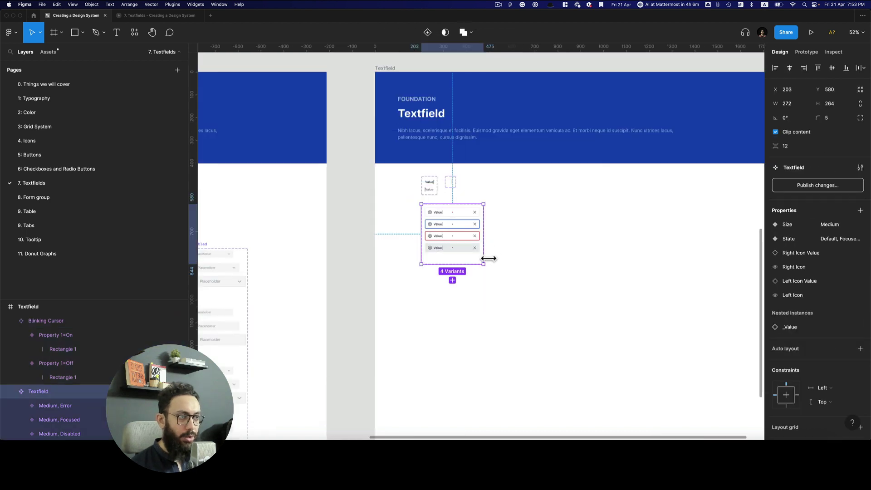
drag(492, 274, 700, 329)
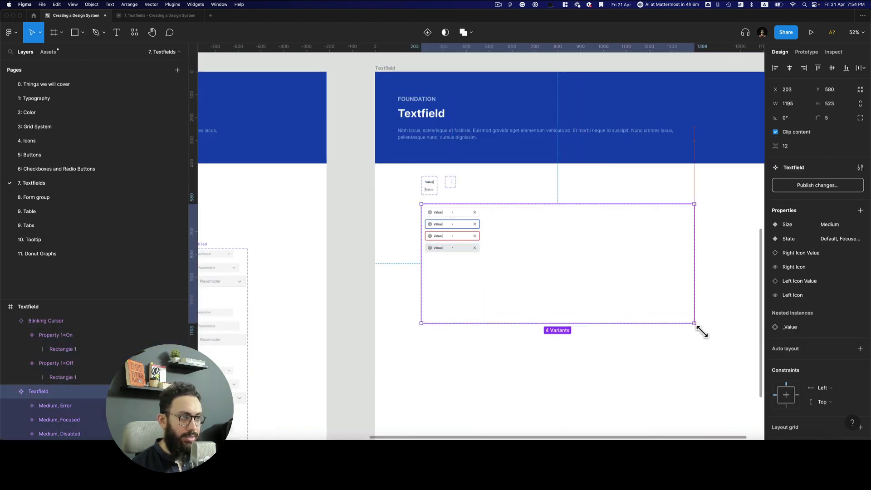
scroll(652, 255, up, 5)
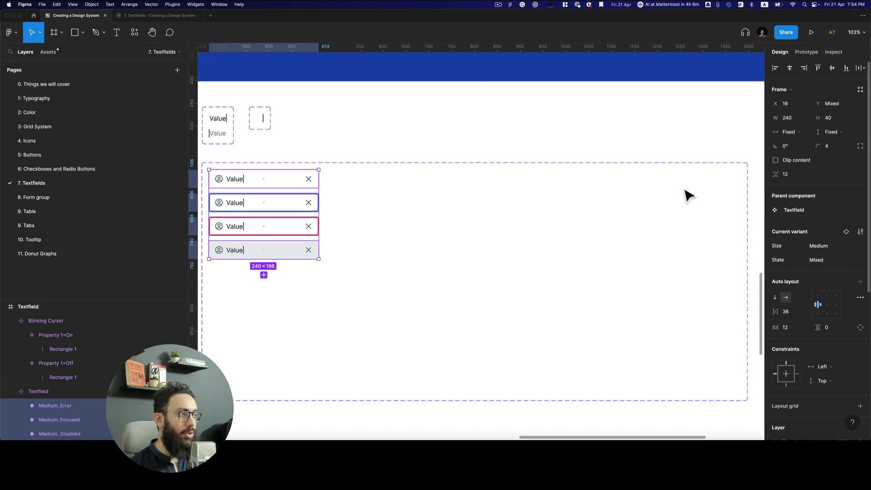
key(Return)
drag(309, 181, 420, 191)
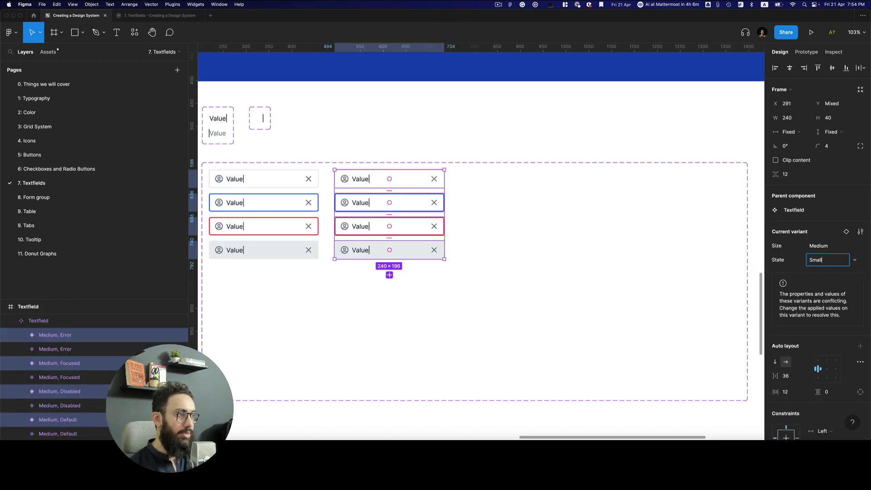
text(Small)
key(Return)
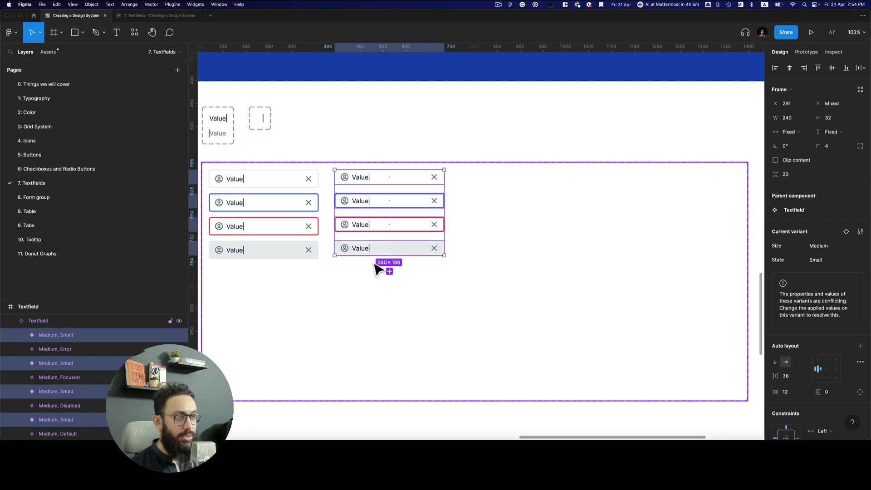
Zoom in on the duplicated column and undo the height and spacing change
key(z)
click(390, 218)
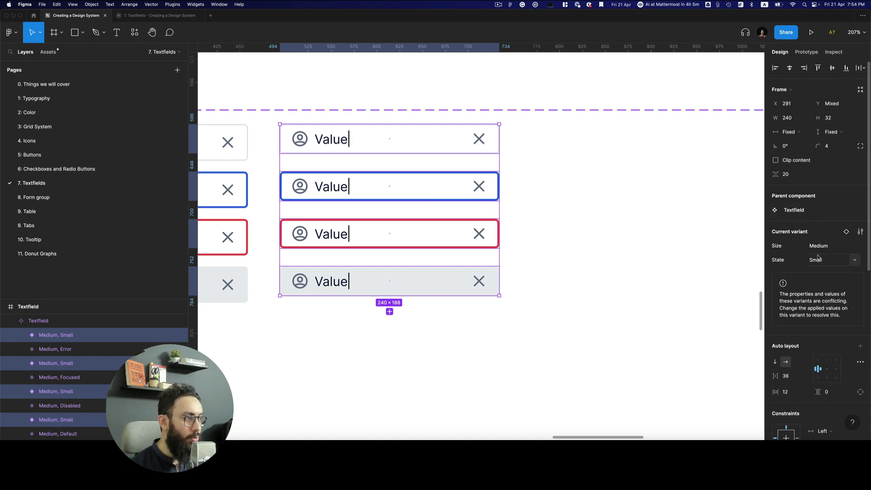
key(super+z)
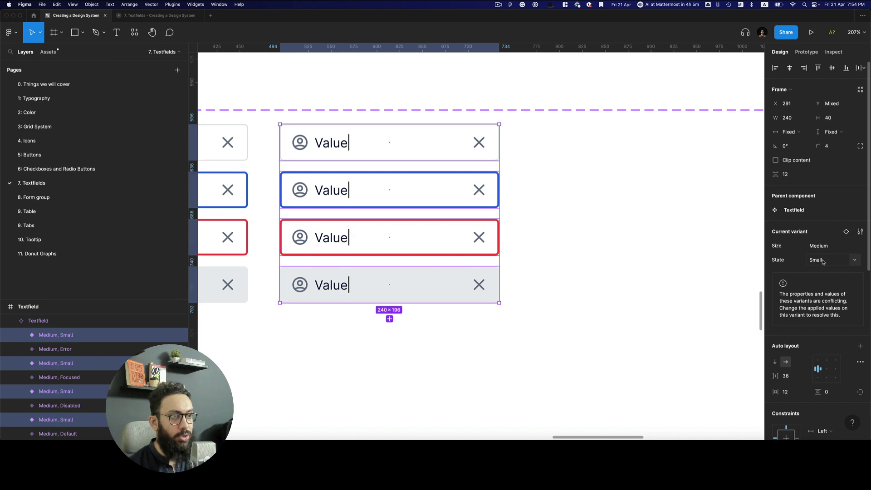
Replace State Small with Size Small on the copies, restoring 32 px height and 20 spacing
key(super+z)
click(828, 247)
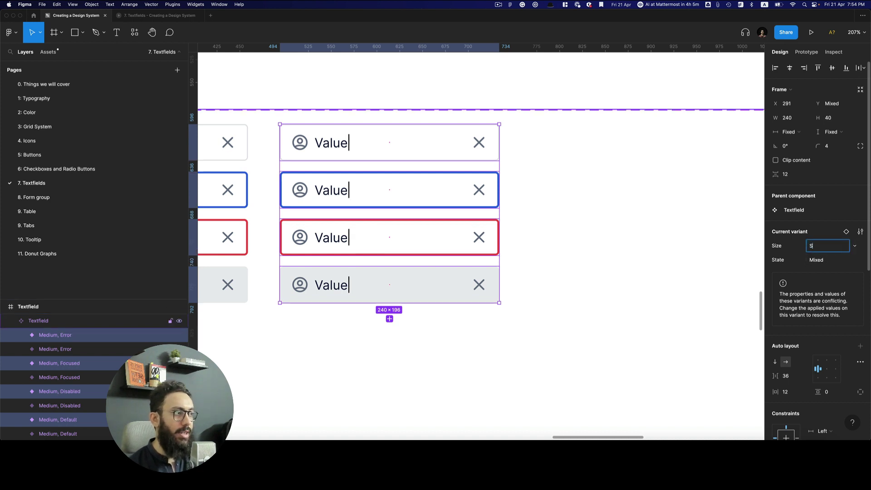
key(Return)
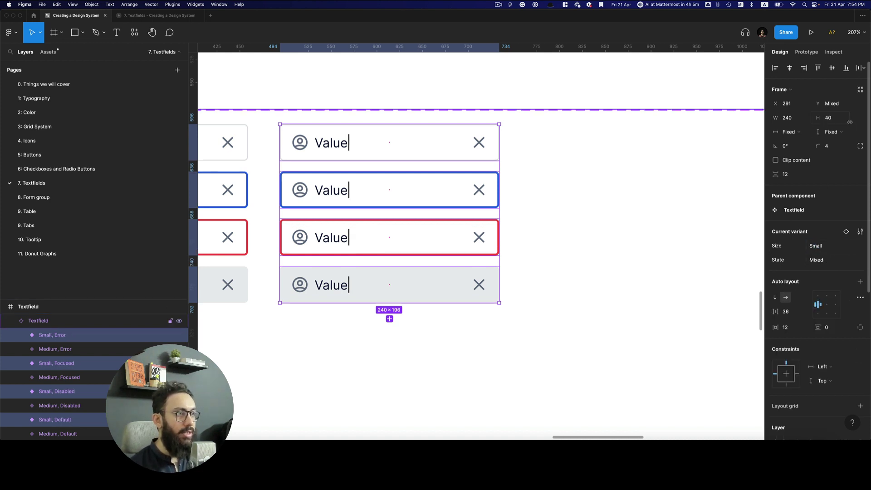
key(super+shift+z)
scroll(444, 151, left, 3)
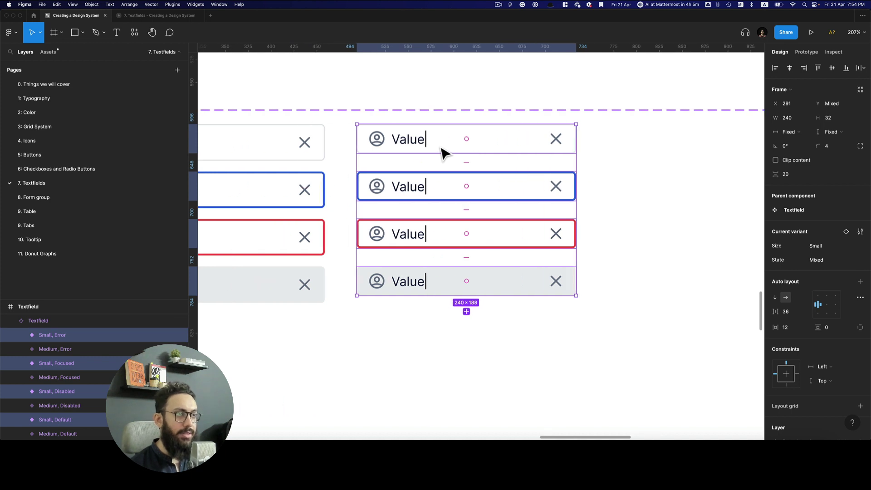
Apply the Small Regular 12/120 text style to the four Value texts
super+click(410, 147)
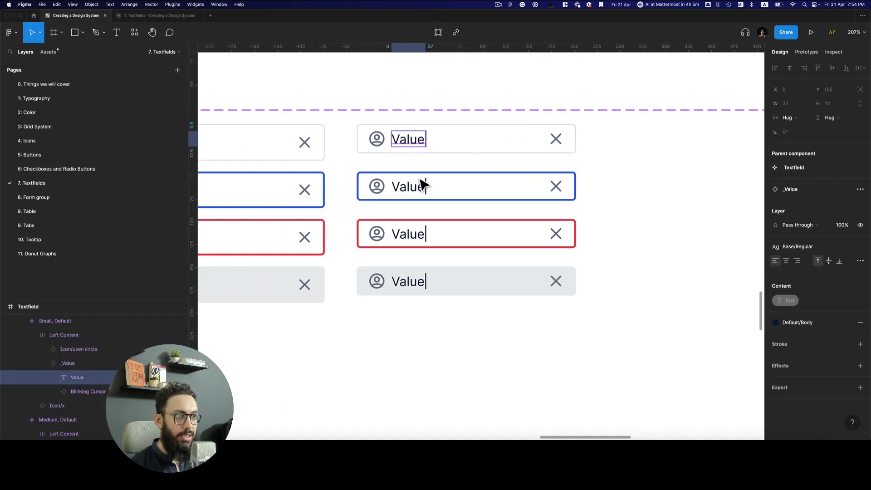
super+click(417, 190)
shift+super+click(418, 144)
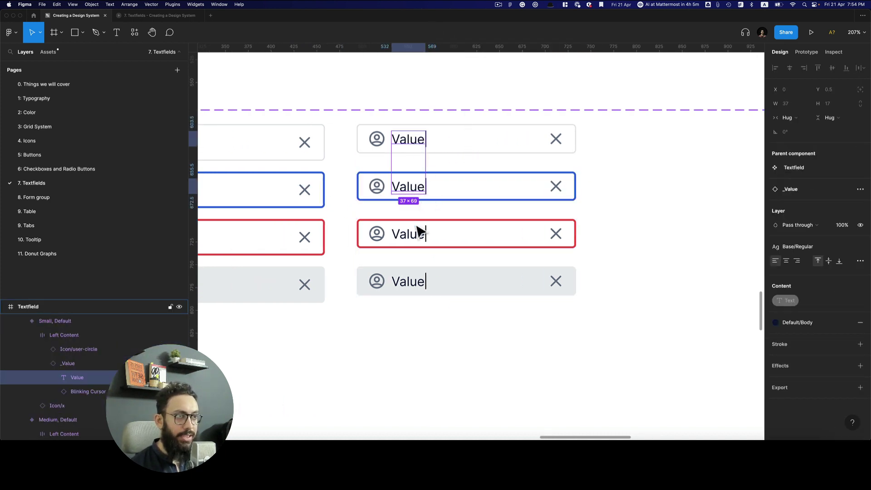
shift+super+click(414, 233)
shift+super+click(411, 284)
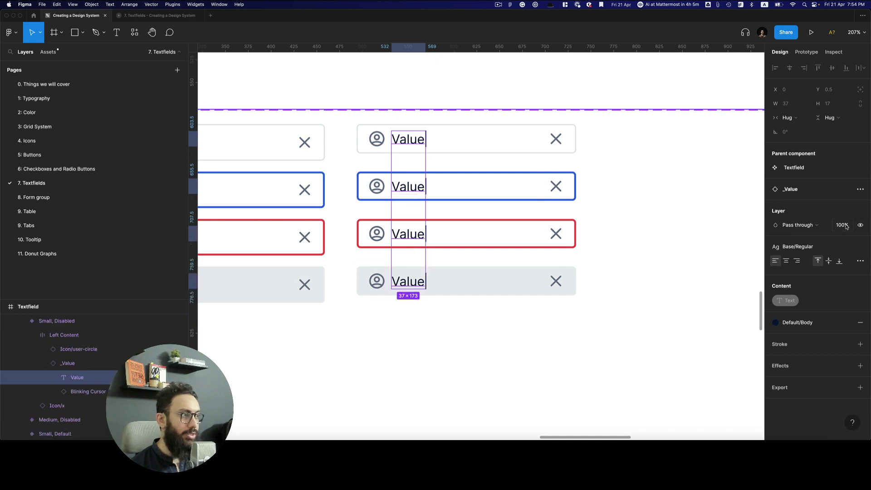
click(810, 247)
text(small)
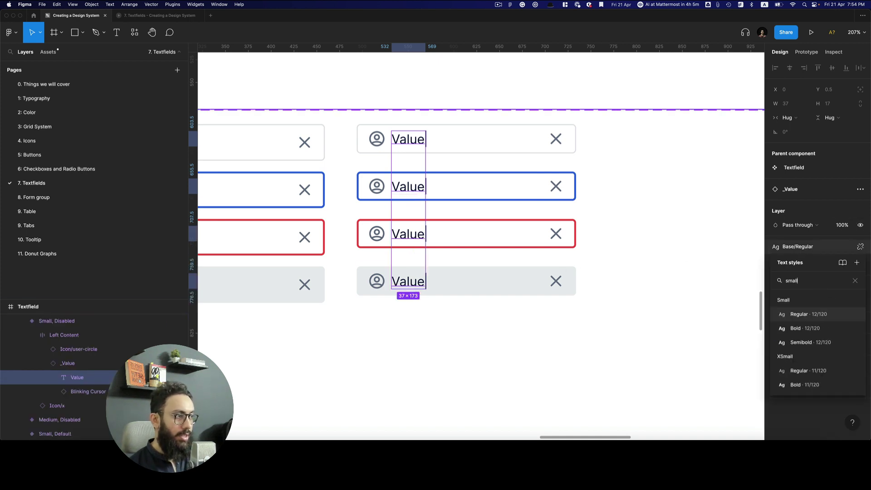
key(Return)
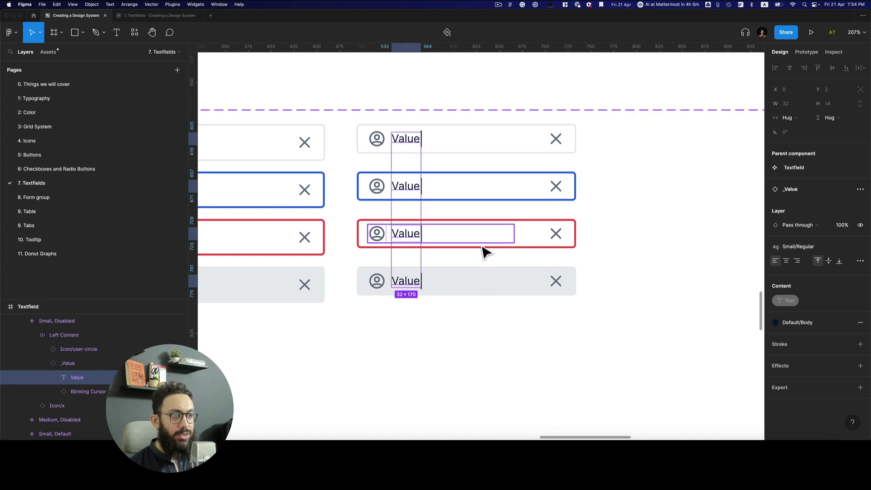
scroll(486, 252, up, 5)
scroll(486, 252, left, 7)
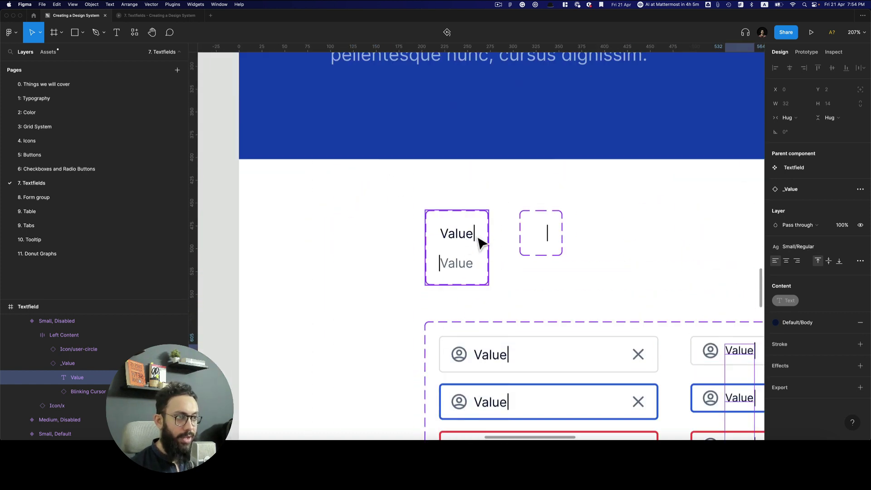
scroll(590, 259, right, 5)
scroll(589, 259, down, 4)
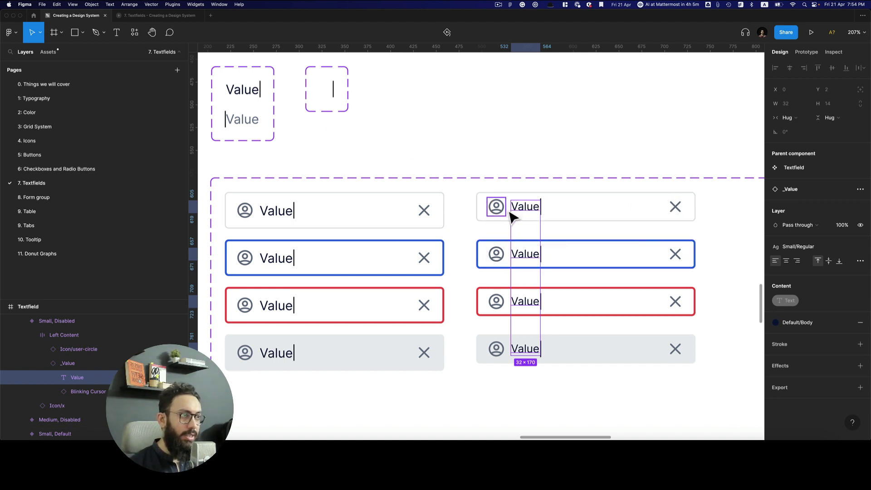
Scale the four user icons to 16 px and set the Left Content gap to 2 px
click(499, 210)
shift+click(500, 257)
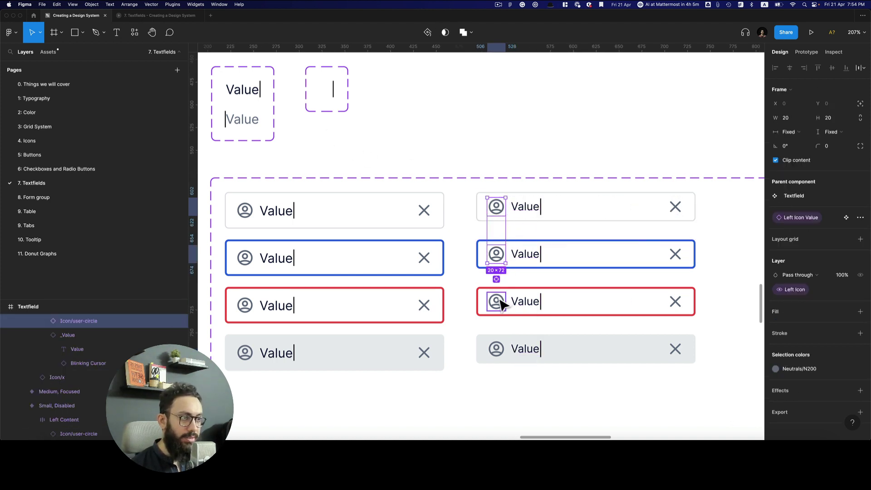
shift+click(499, 303)
shift+click(498, 352)
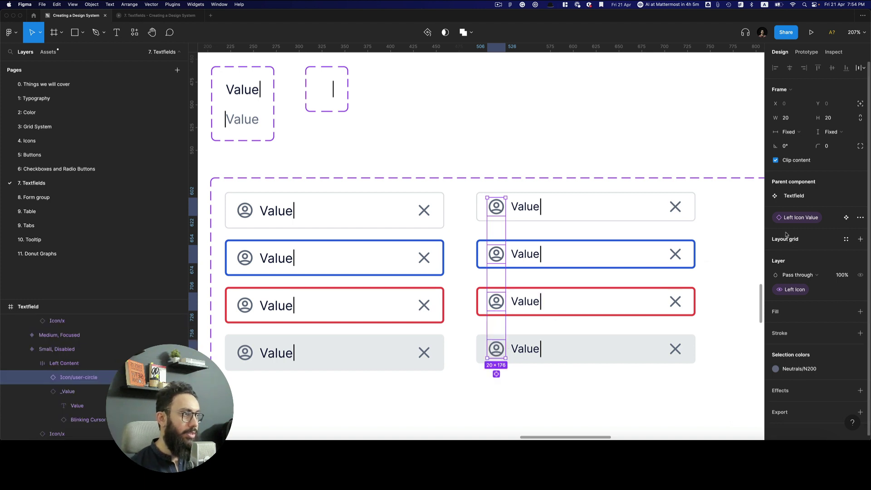
key(k)
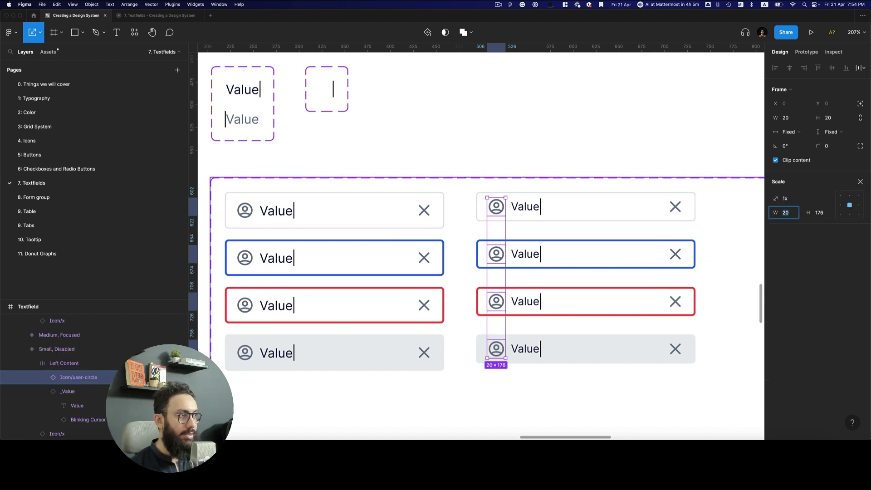
text(16)
key(Return)
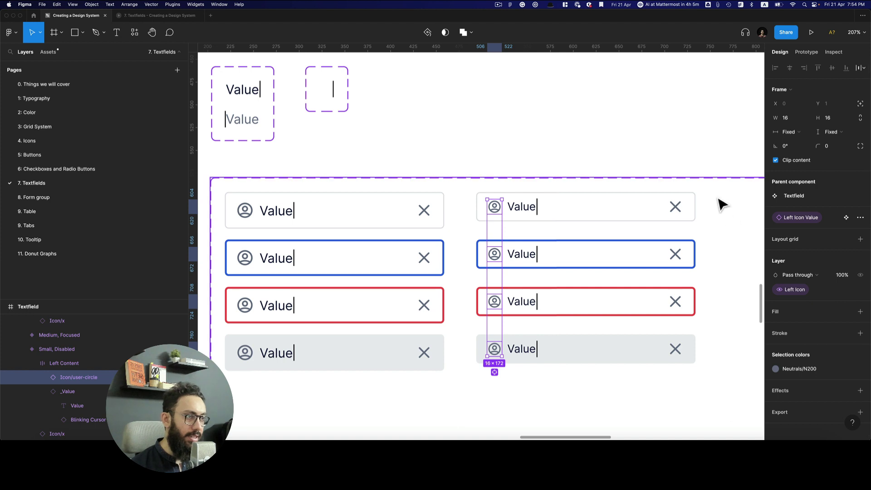
key(Escape)
scroll(284, 336, left, 1)
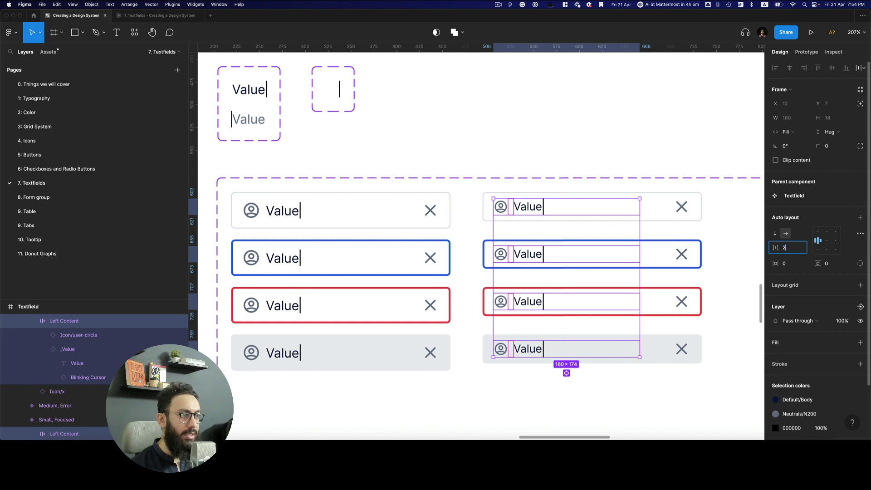
key(Return)
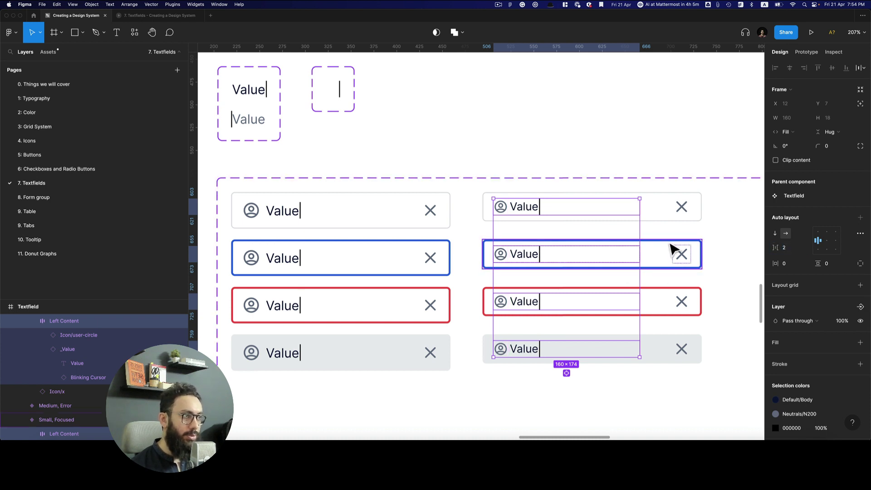
Scale the four clear icons down to 16 px
click(684, 217)
shift+click(686, 261)
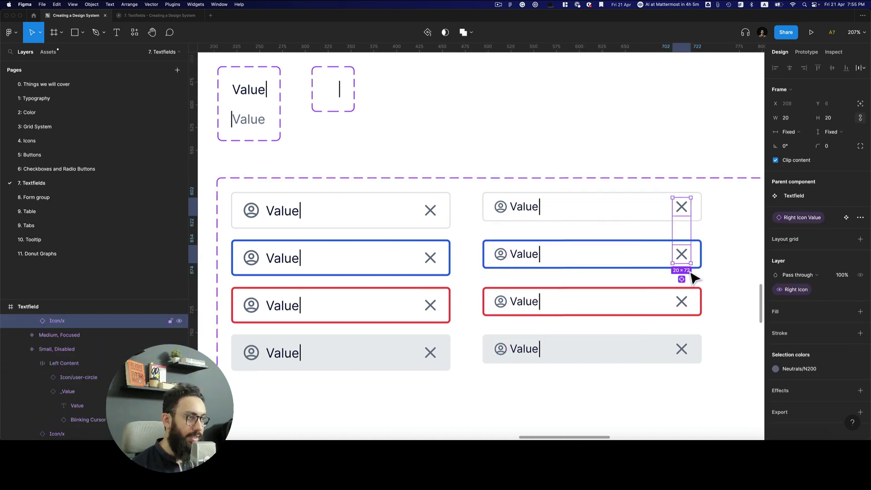
shift+click(686, 304)
shift+click(686, 348)
text(k)
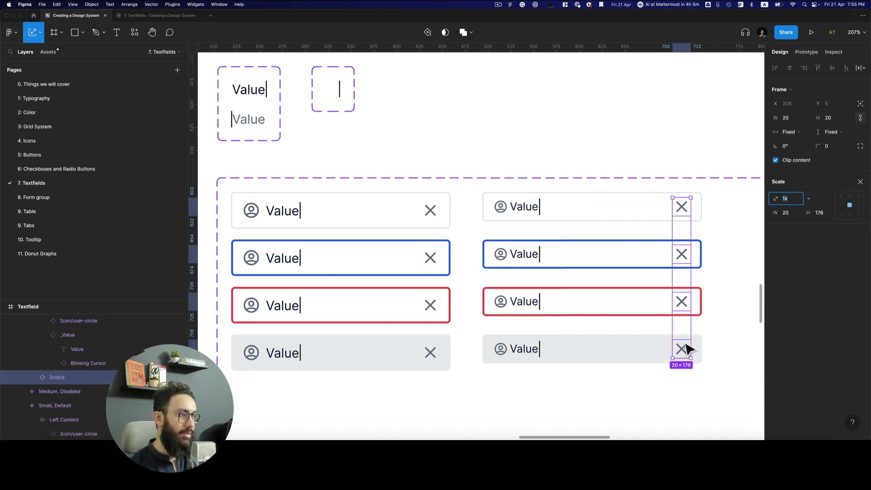
text(1)
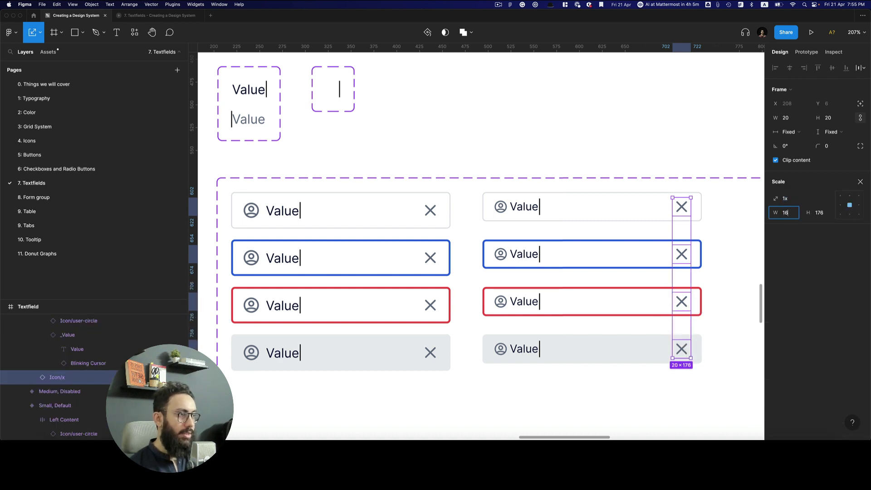
text(6)
key(Return)
Give the four Small variants 8 px horizontal padding, then view the set at 100%
click(593, 217)
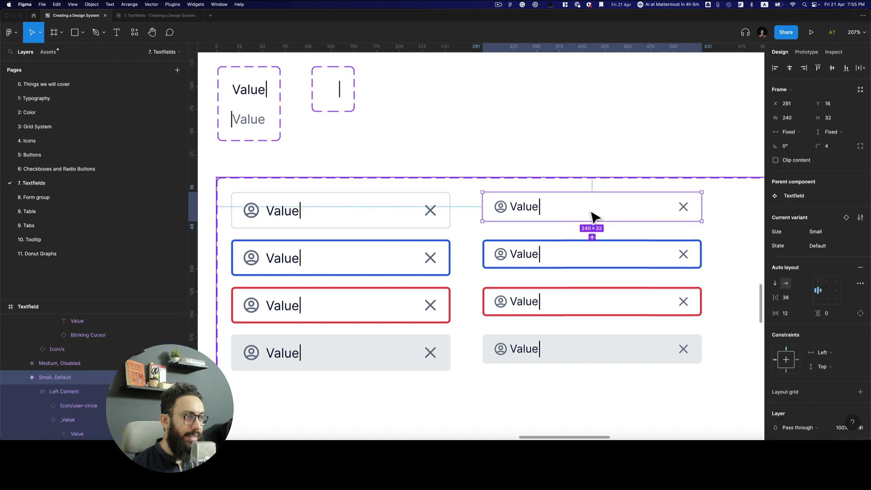
shift+click(565, 266)
shift+click(556, 309)
shift+click(542, 354)
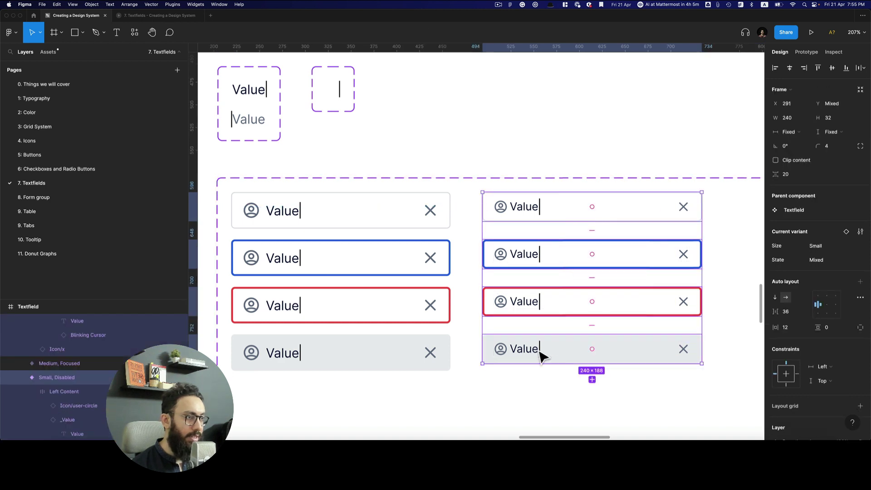
click(790, 327)
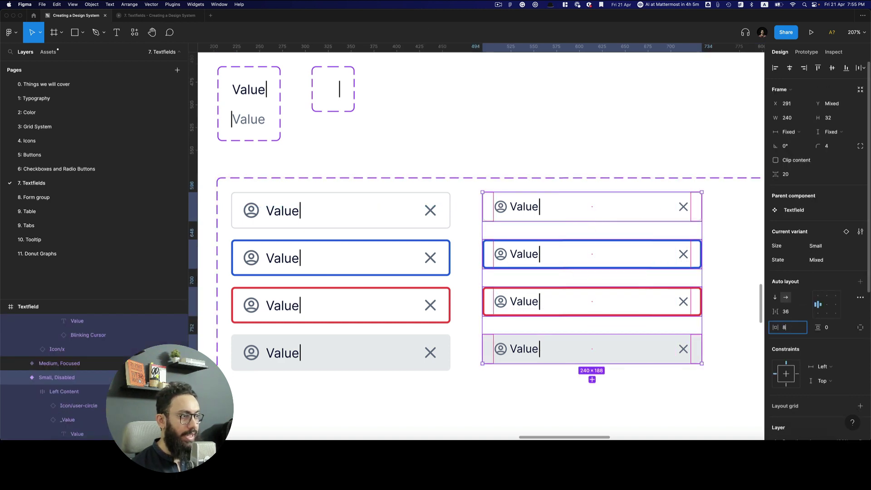
key(Return)
click(751, 278)
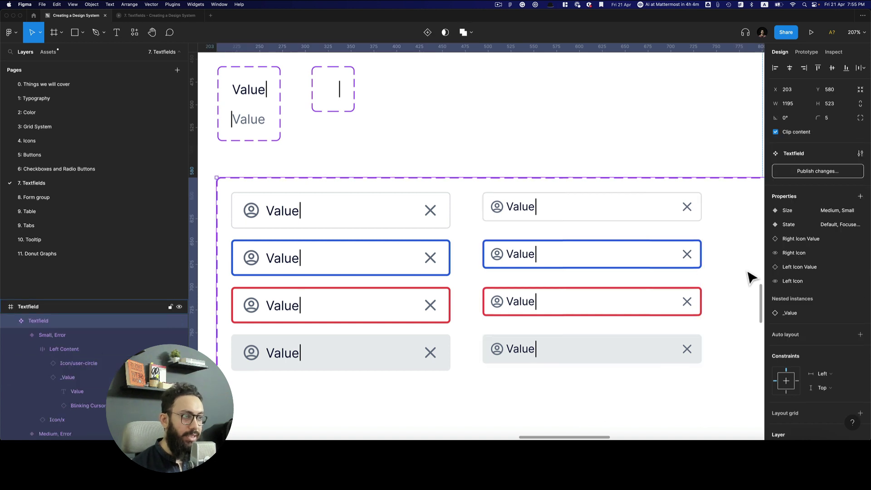
key(shift+0)
drag(604, 251, 528, 175)
Duplicate the four Medium variants into a third column and set their Size to Large
click(335, 171)
shift+click(331, 191)
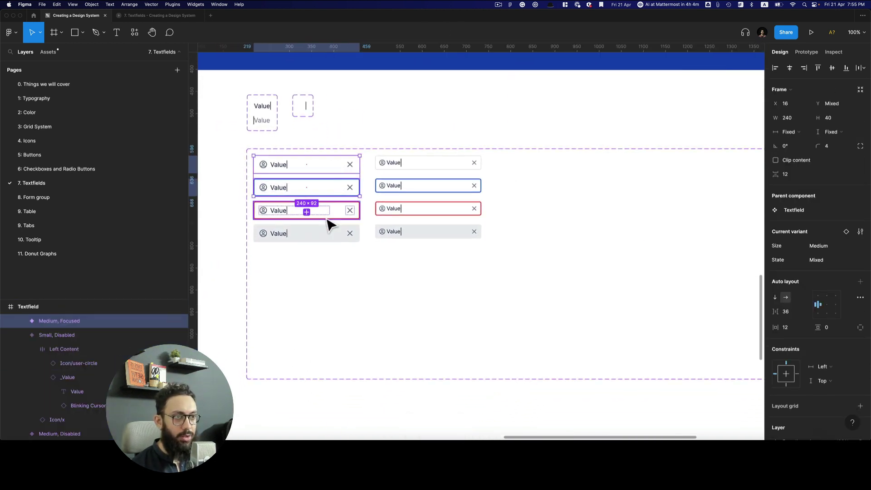
shift+click(331, 213)
shift+click(354, 234)
drag(640, 244, 565, 243)
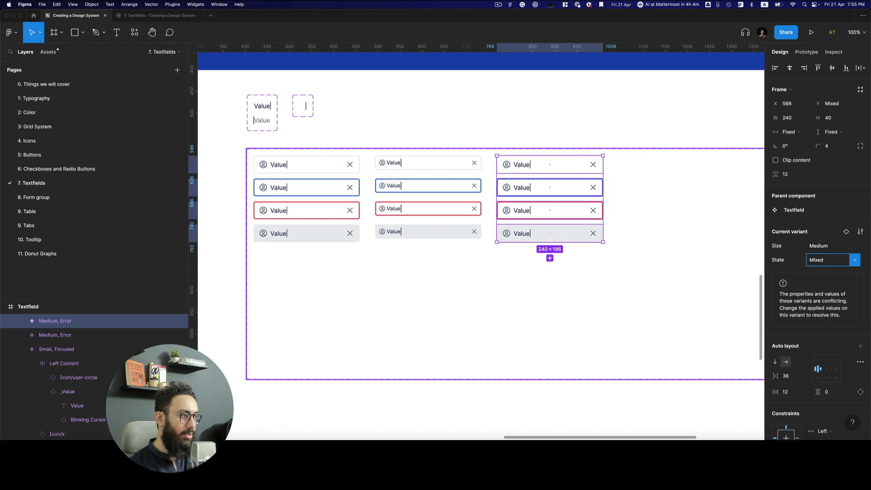
key(shift+Tab)
text(Large)
key(Return)
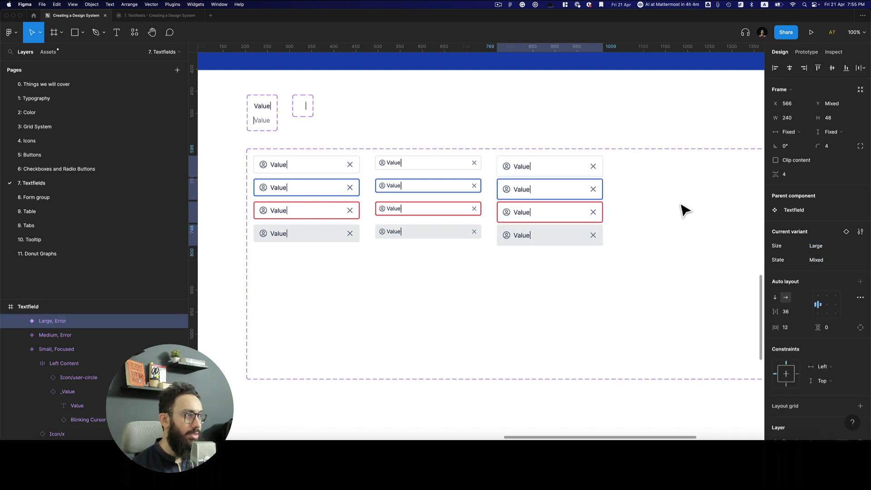
click(605, 201)
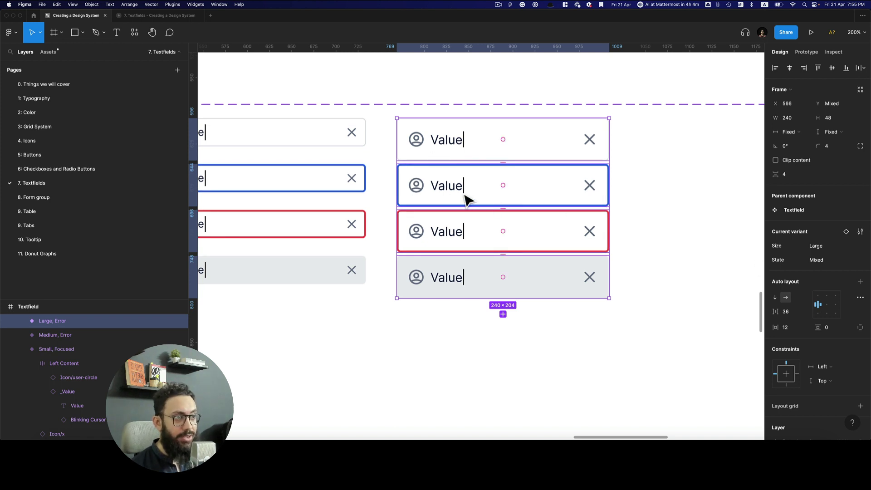
Scale the Large fields' close icons by 1.2, from 20 to 24 px
double_click(596, 145)
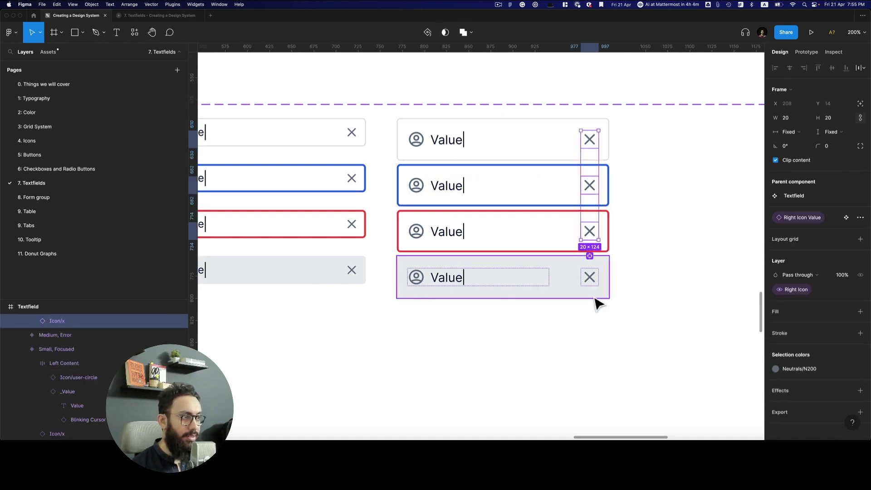
double_click(592, 279)
shift+click(590, 231)
shift+click(590, 185)
shift+click(590, 139)
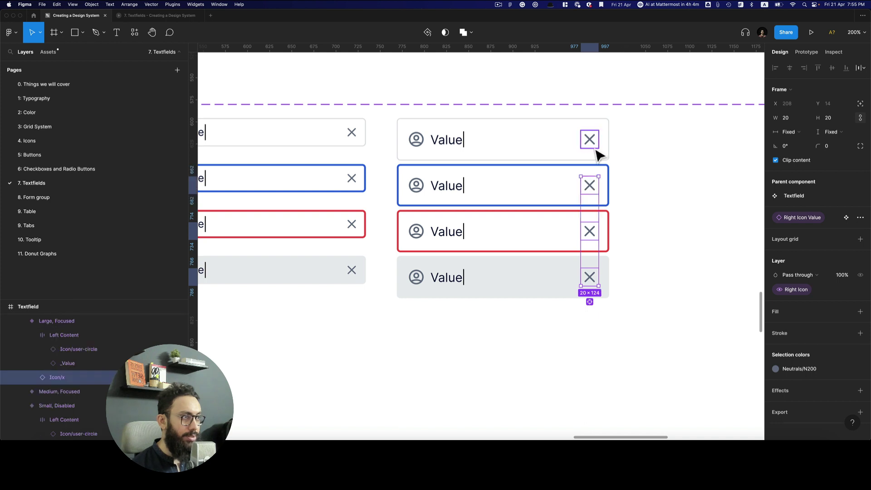
text(k1.2)
key(Return)
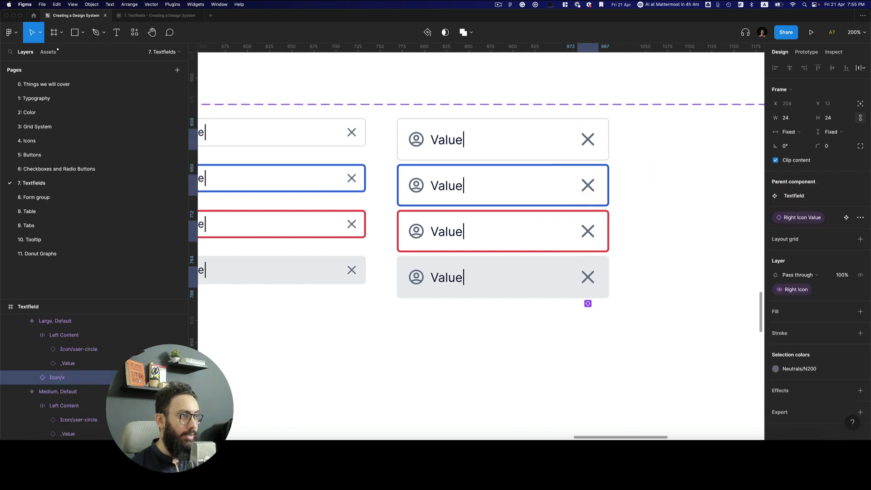
Scale the person icons to 24 px and give Left Content an 8 px gap
double_click(417, 141)
shift+click(416, 185)
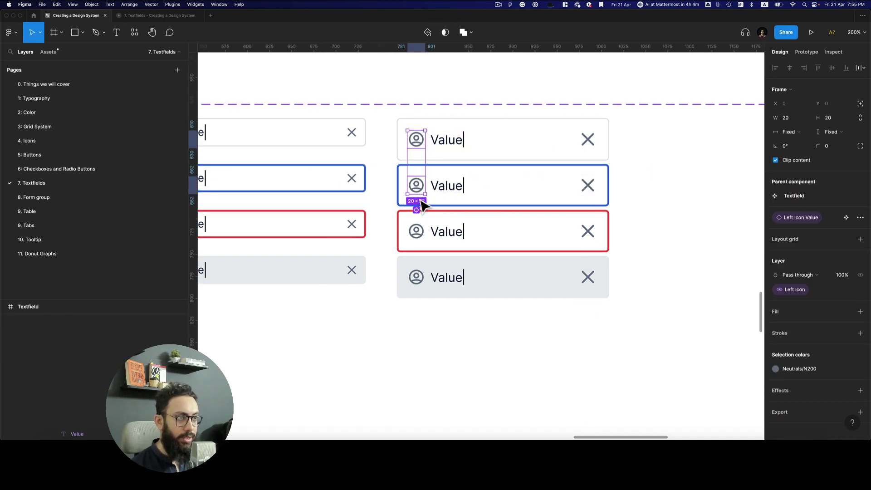
shift+click(416, 232)
shift+click(420, 284)
text(k)
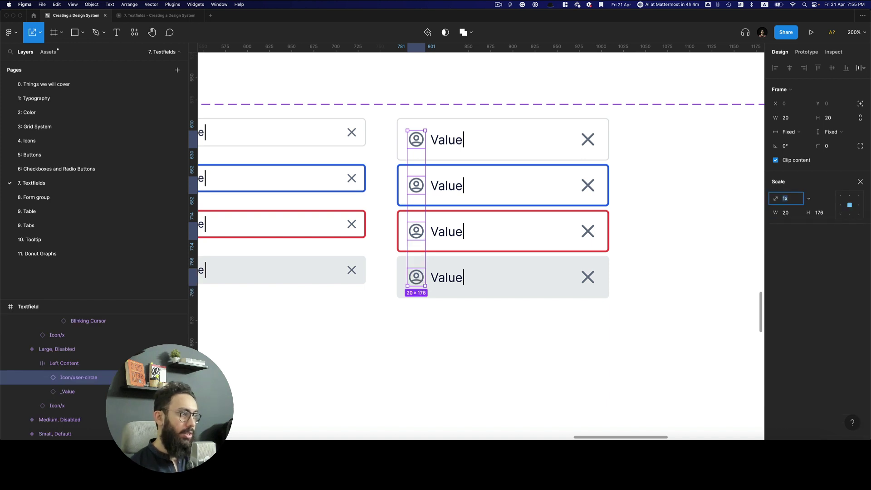
text(1.2)
key(Return)
key(shift+Return)
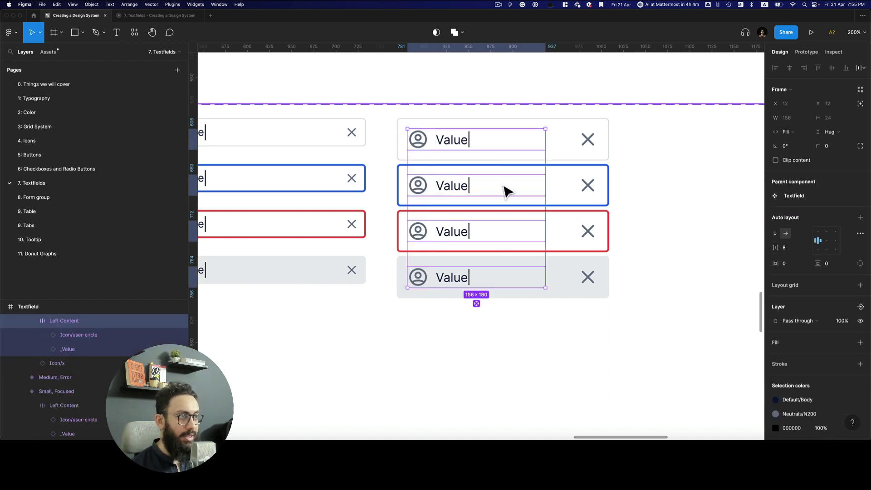
Apply the Regular 16/120 text style to the Large fields' Value text
super+click(458, 146)
shift+super+click(459, 196)
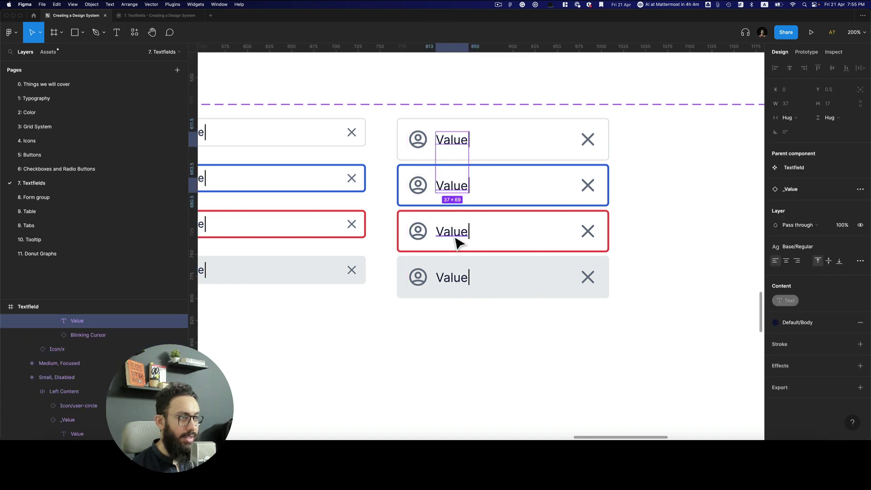
shift+super+click(455, 240)
shift+super+click(458, 285)
click(802, 247)
scroll(812, 331, up, 2)
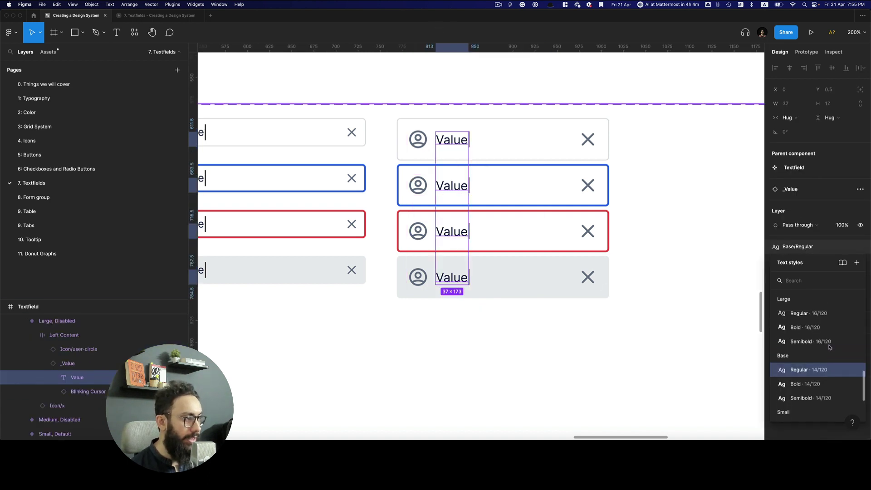
click(812, 325)
key(Escape)
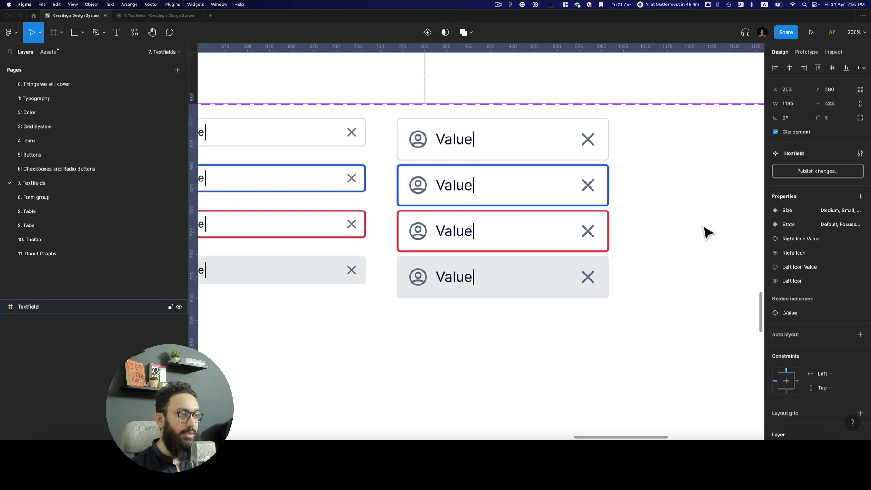
key(shift+2)
Preview the prototype, reload it, and scroll through the Textfield slide before returning to the editor
key(super+alt+Return)
scroll(700, 223, down, 4)
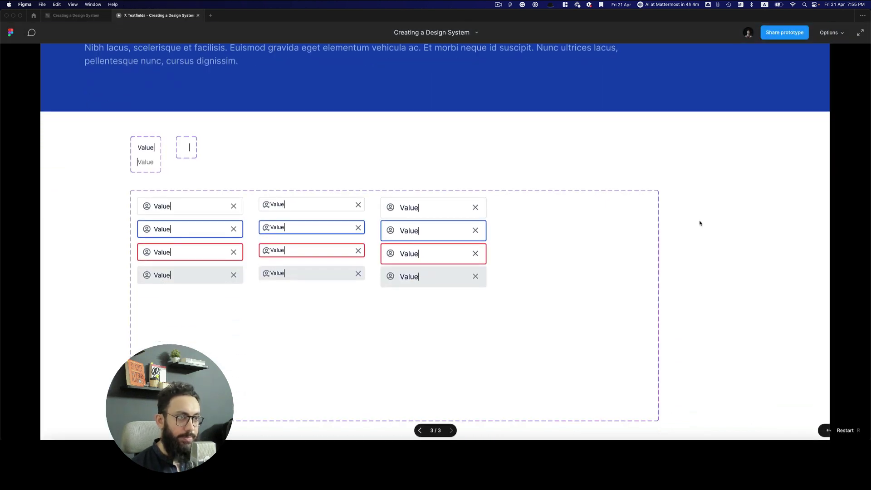
key(ctrl+Tab)
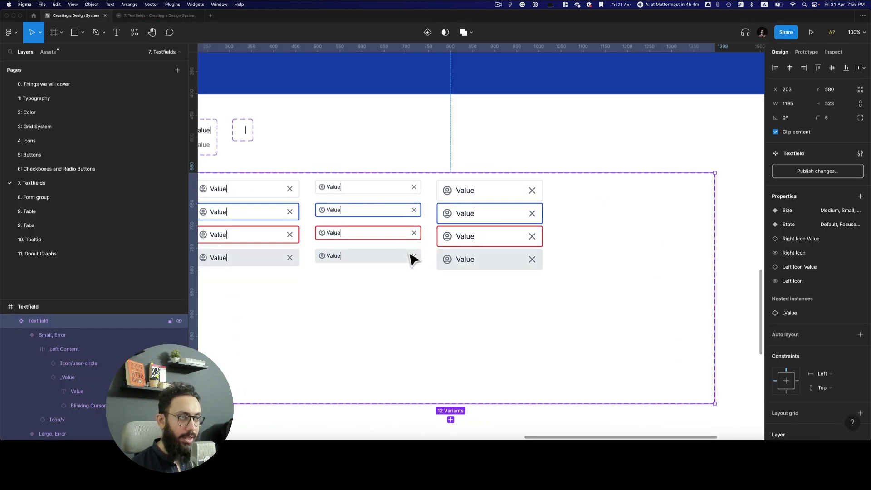
key(ctrl+Tab)
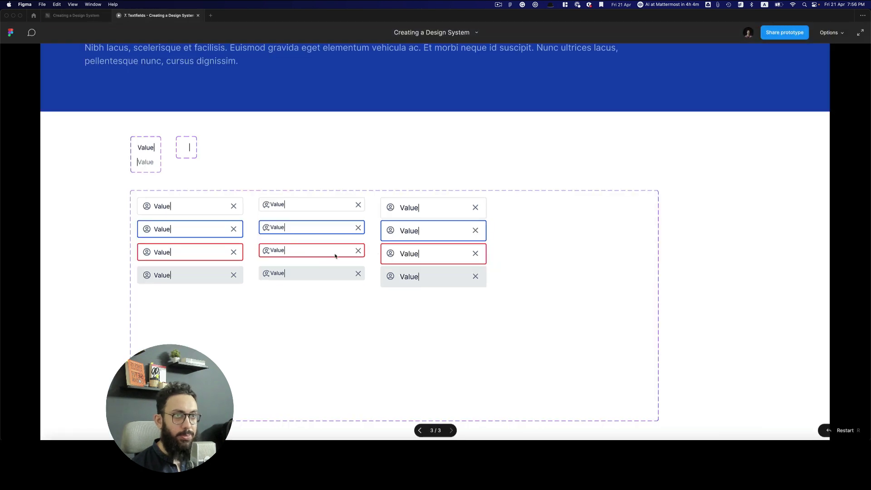
key(ctrl+Tab)
key(ctrl+Tab)
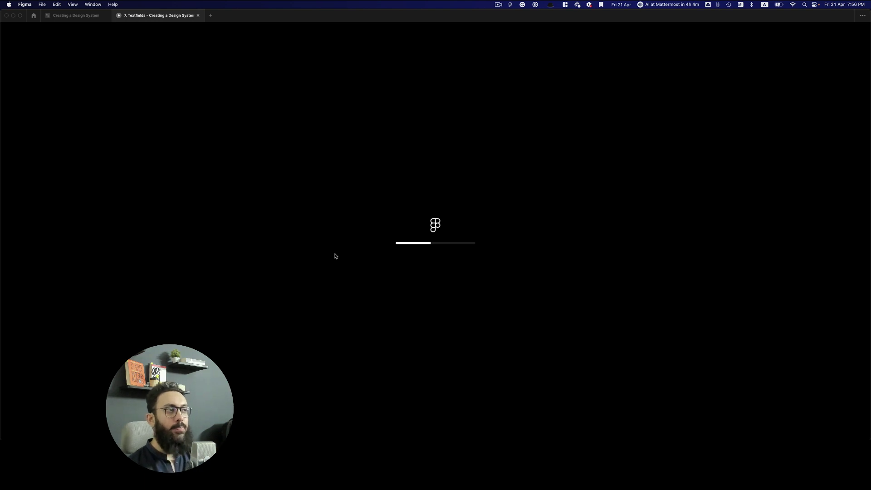
key(Right)
key(Right)
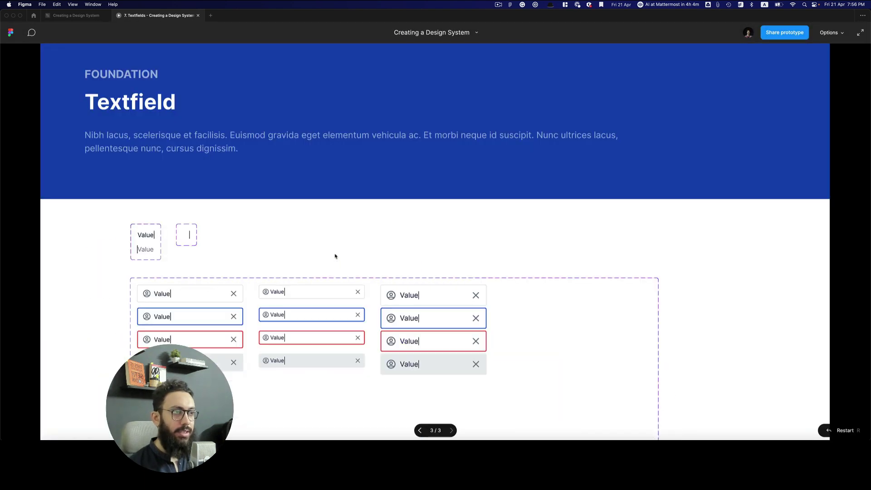
scroll(448, 232, down, 5)
scroll(409, 220, up, 3)
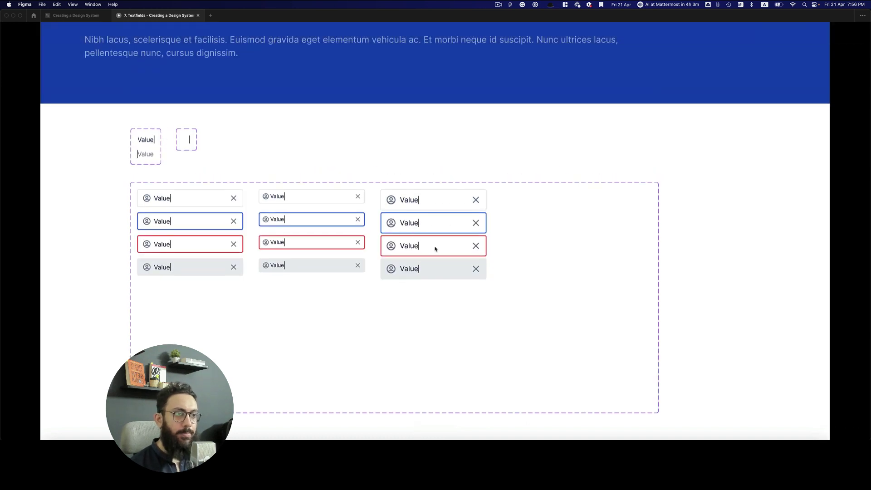
key(ctrl+shift+Tab)
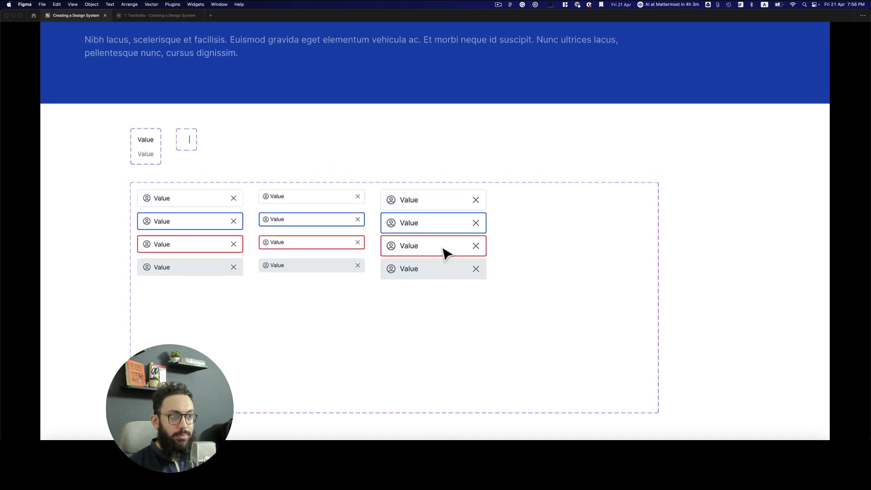
scroll(372, 208, left, 5)
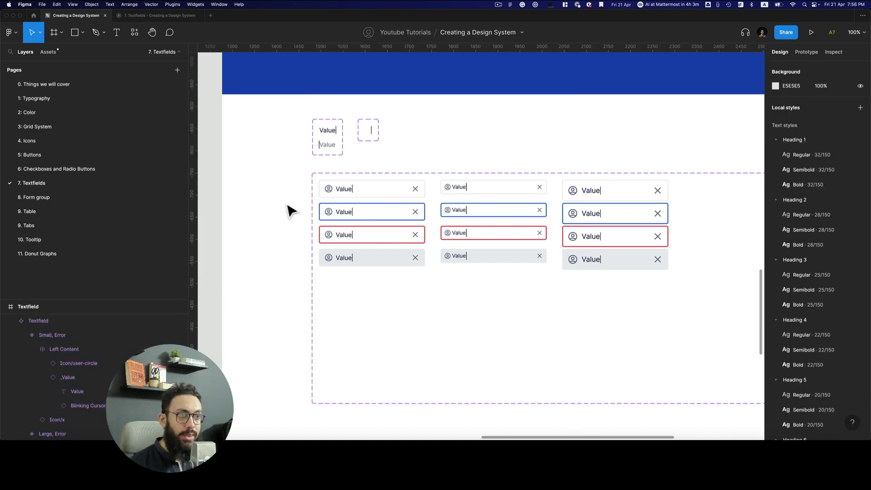
Link Medium Default to Medium Focused on click, and place a Textfield instance below the set
click(353, 195)
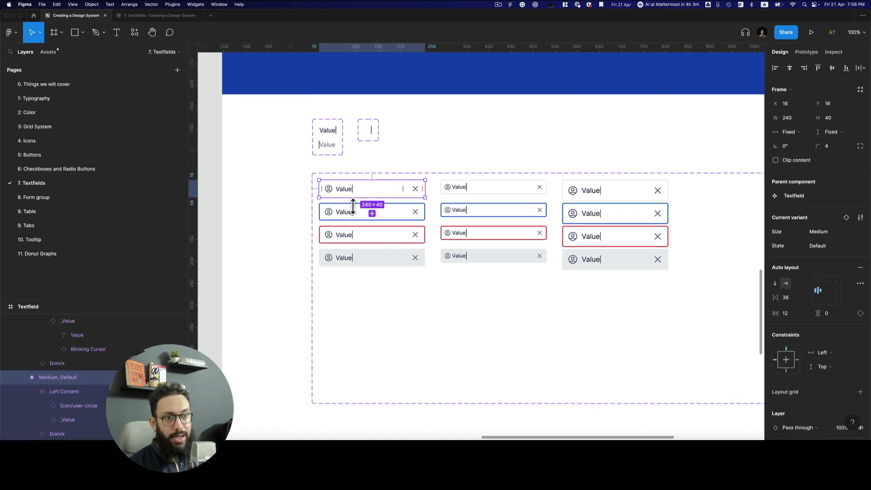
key(Escape)
click(359, 197)
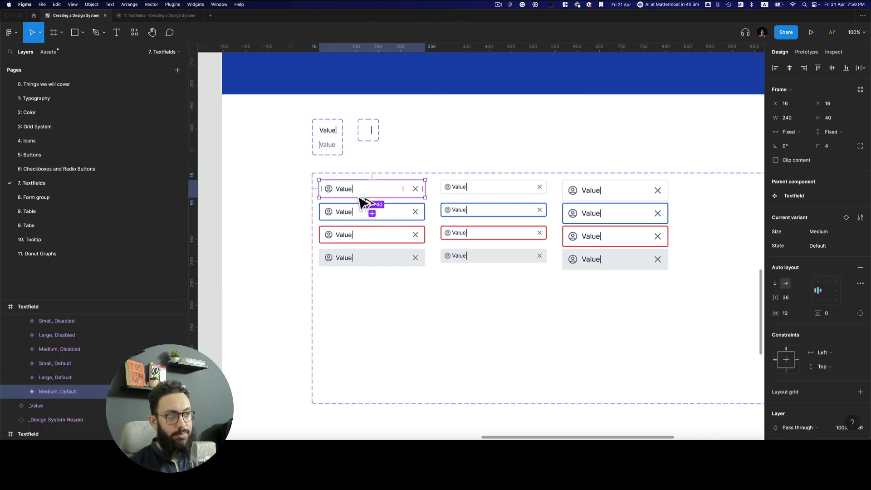
key(shift+e)
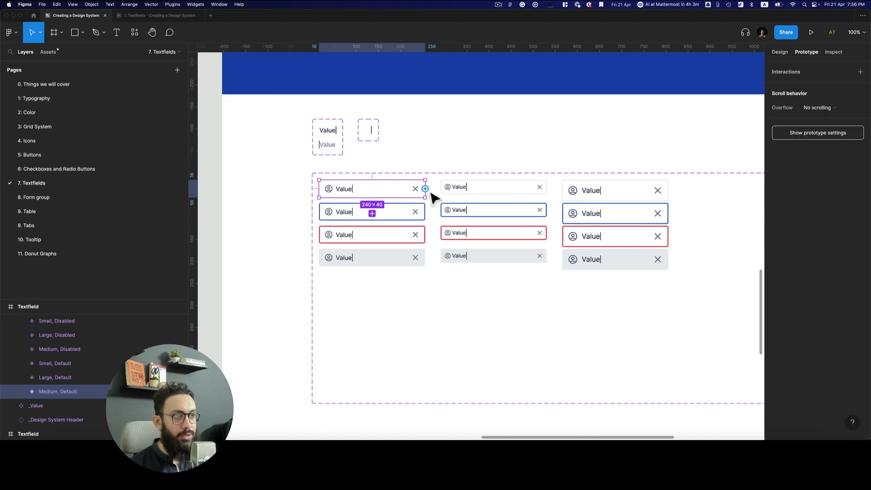
drag(412, 221, 408, 221)
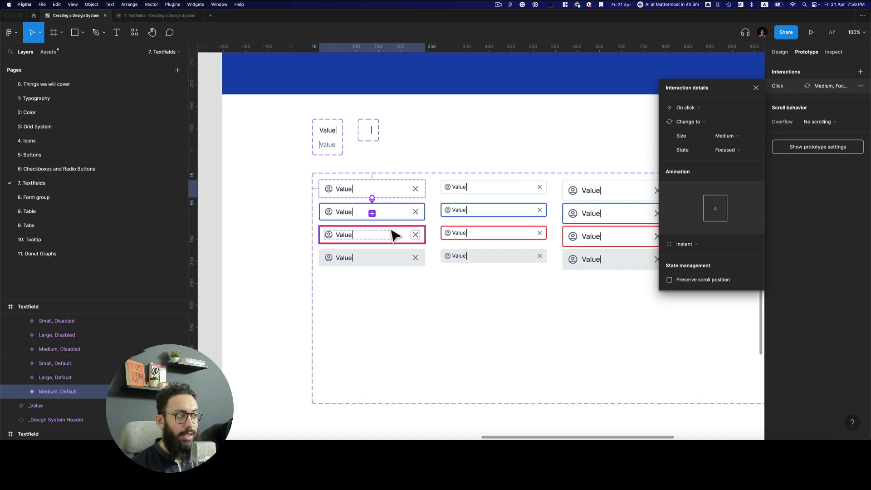
scroll(395, 236, right, 3)
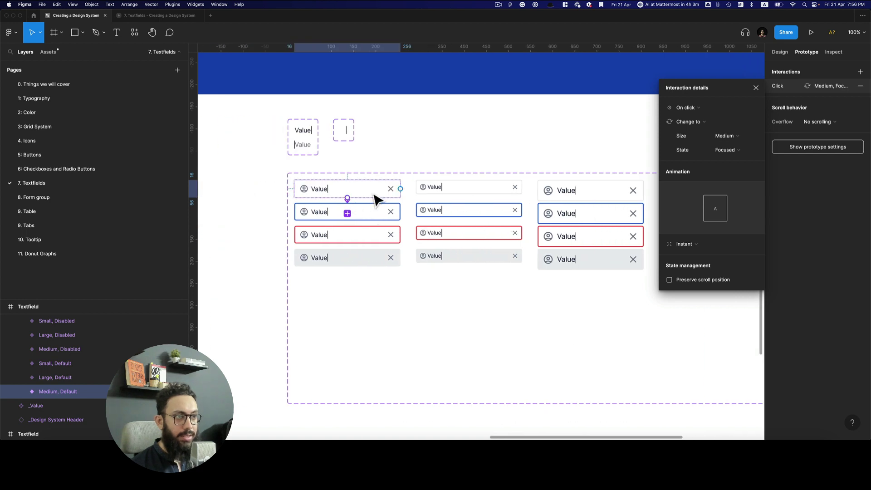
drag(374, 199, 410, 342)
Present the prototype and confirm the textfield instance turns blue-bordered Focused when clicked
key(super+alt+Return)
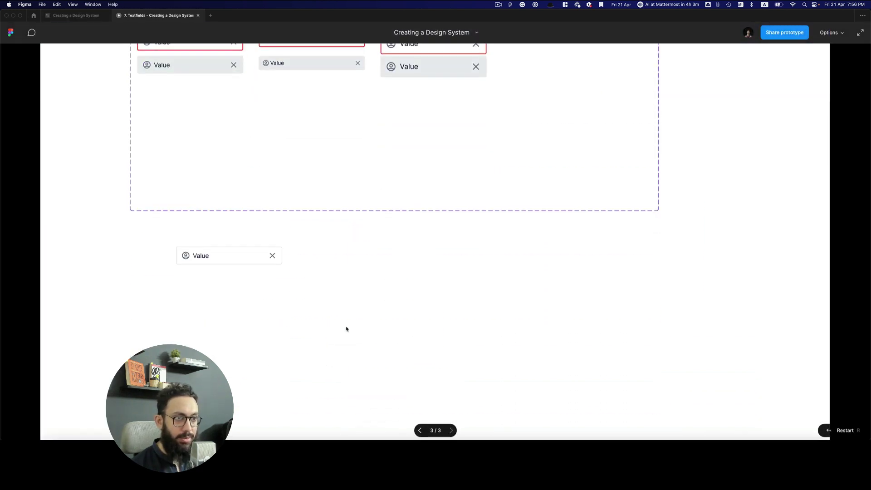
click(244, 257)
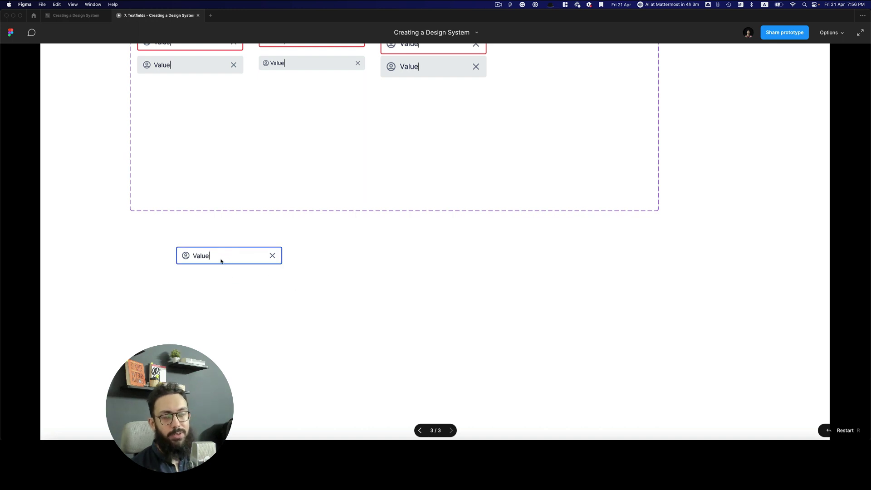
scroll(231, 257, up, 4)
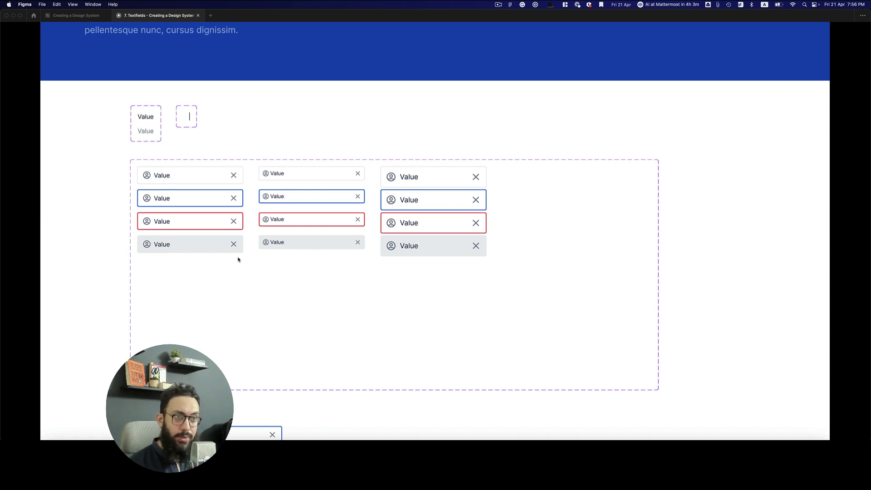
scroll(240, 260, down, 2)
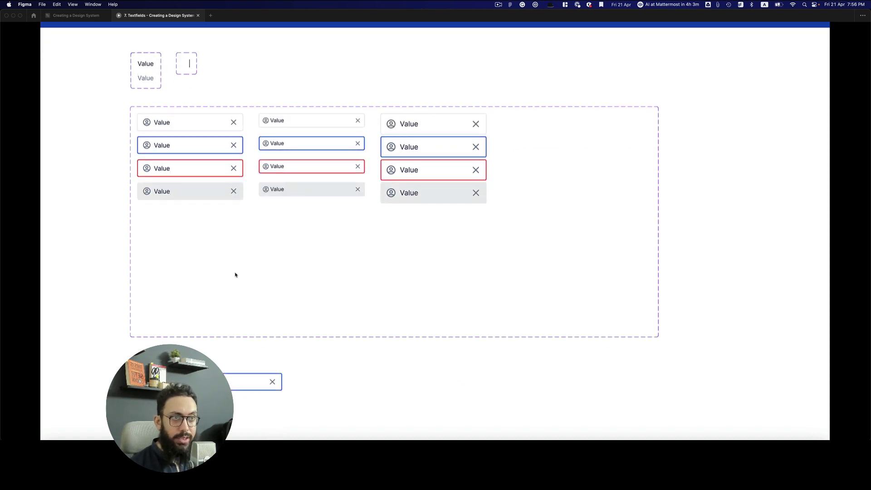
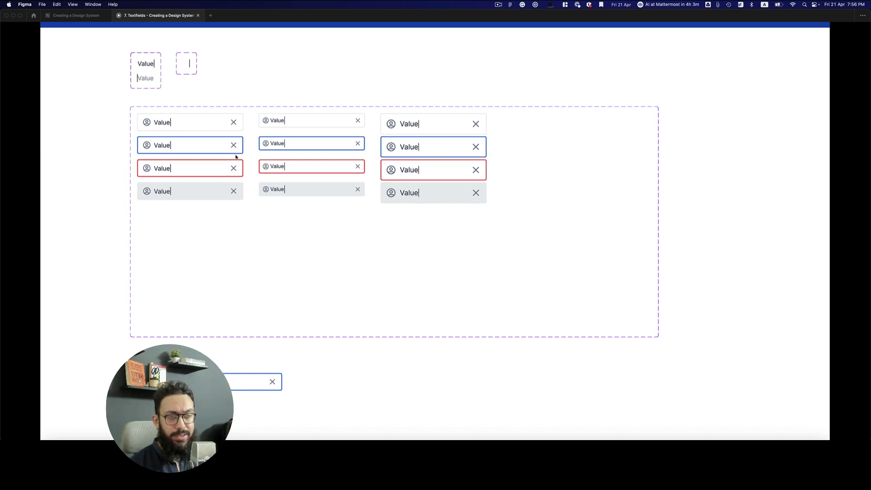
Return from the prototype to the design file and scroll up to the Value and Blinking Cursor sets
key(ctrl+Tab)
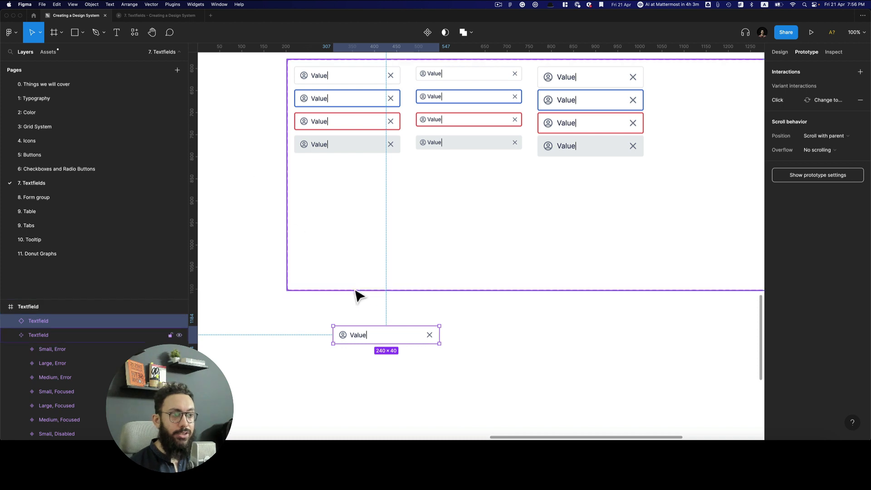
scroll(361, 167, up, 5)
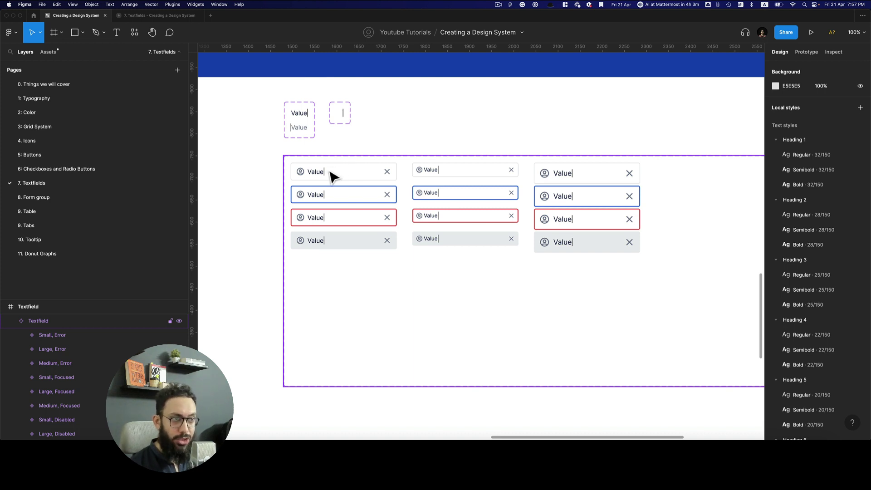
Select the Blinking Cursor layers in both the Value=Off and Value=On variants of _Value
click(341, 122)
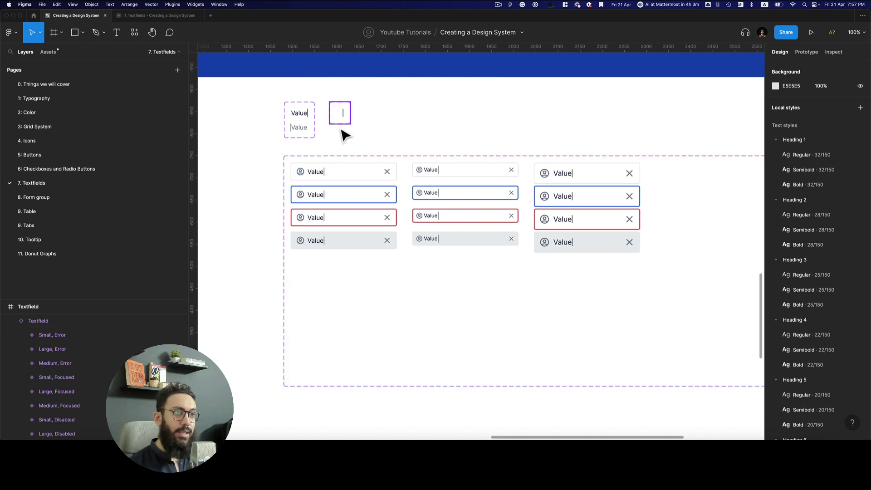
click(311, 130)
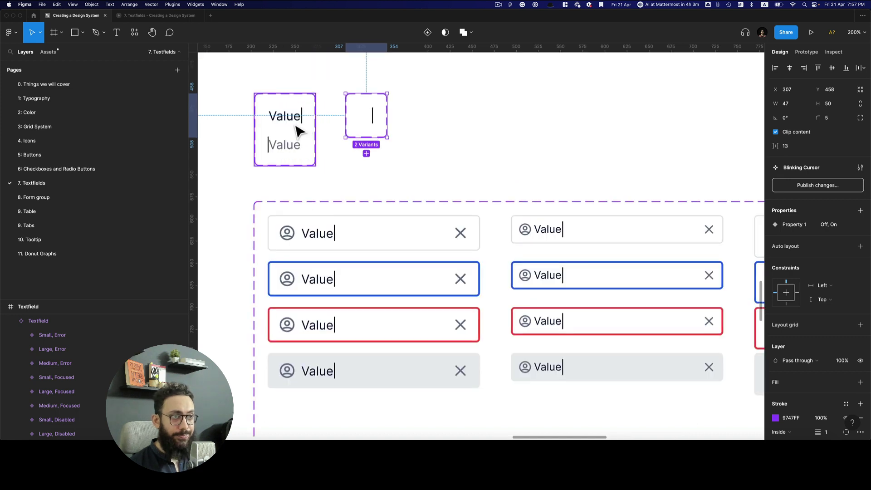
click(302, 123)
click(304, 119)
click(284, 146)
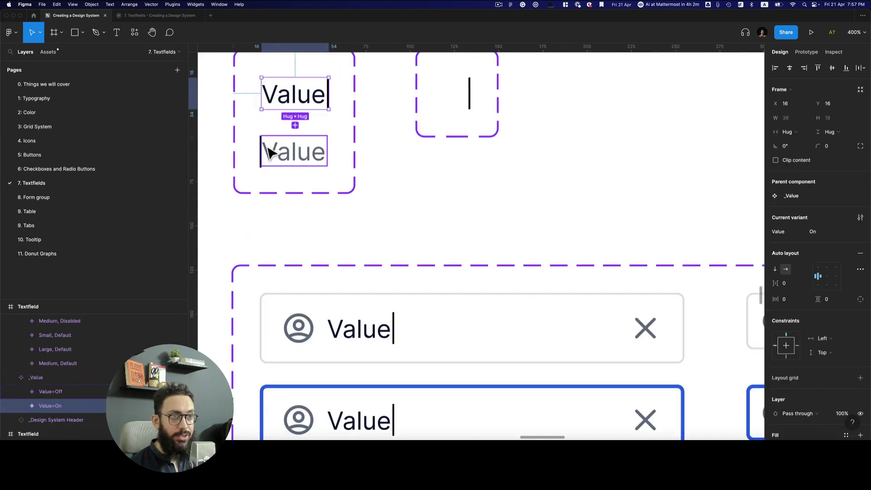
click(261, 151)
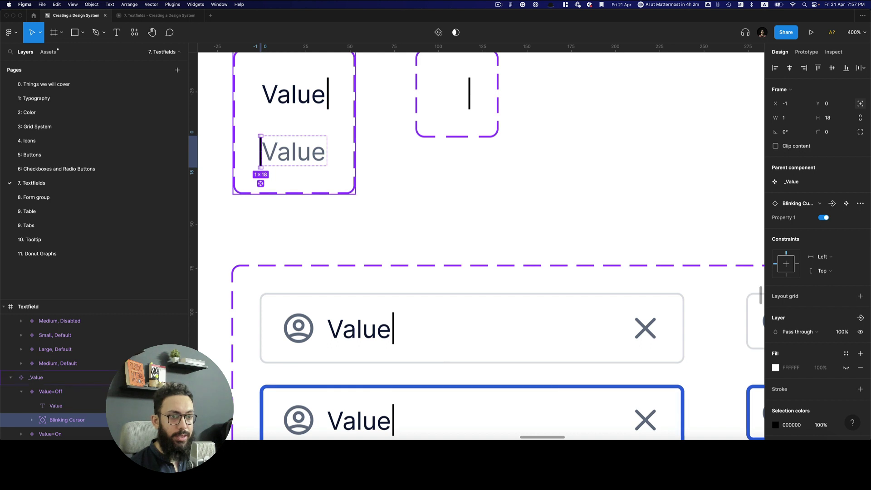
scroll(488, 168, up, 3)
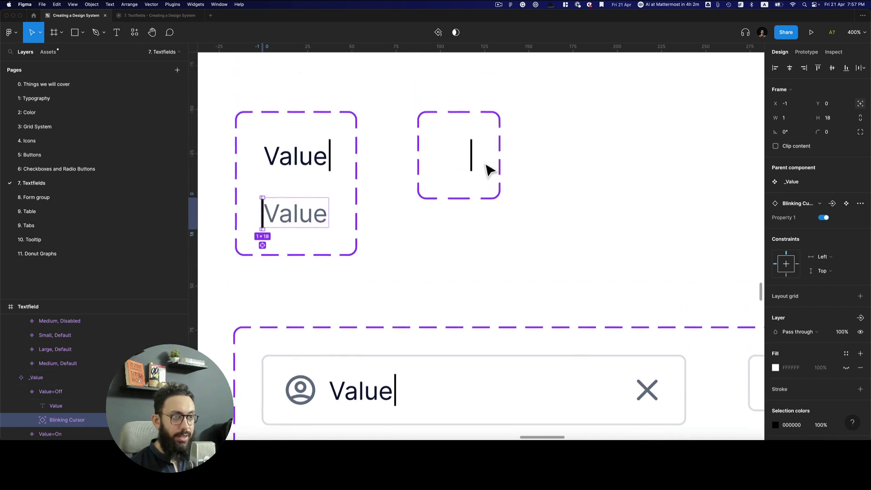
shift+click(336, 157)
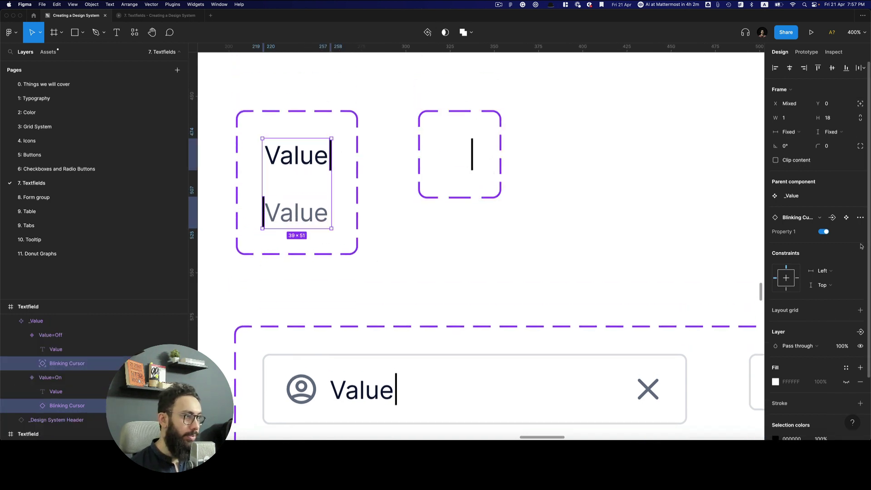
click(861, 332)
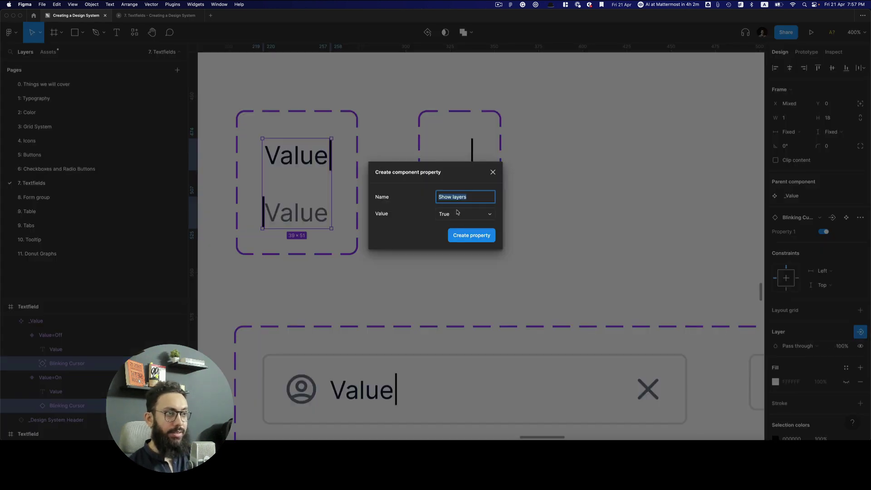
Create a boolean property named Visible, default False, linked to both Blinking Cursor layers
text(Visible)
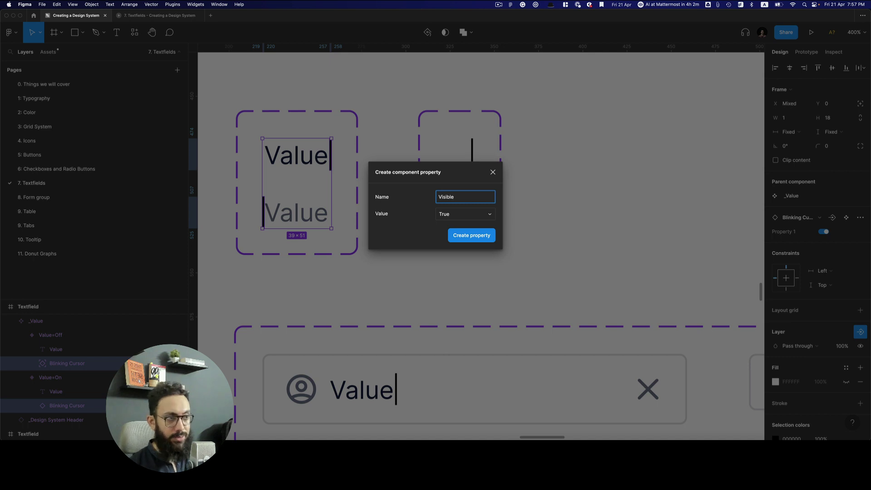
key(Tab)
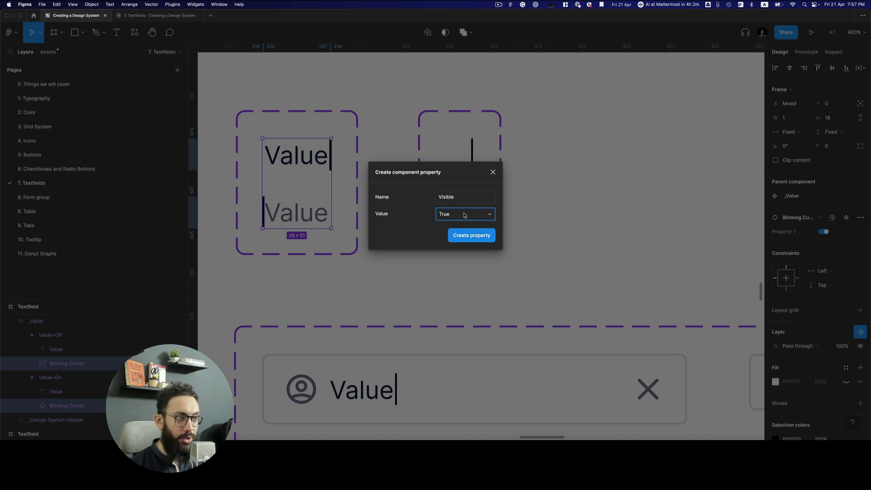
click(470, 217)
click(467, 227)
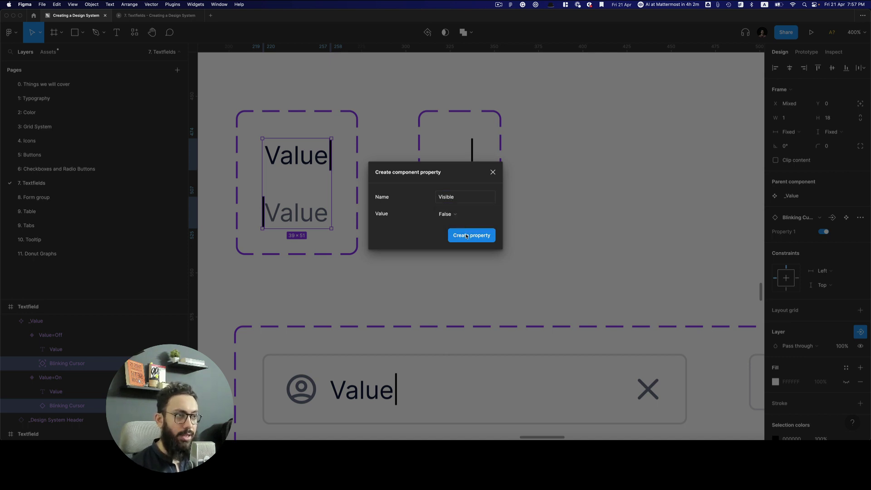
click(467, 236)
scroll(475, 241, down, 5)
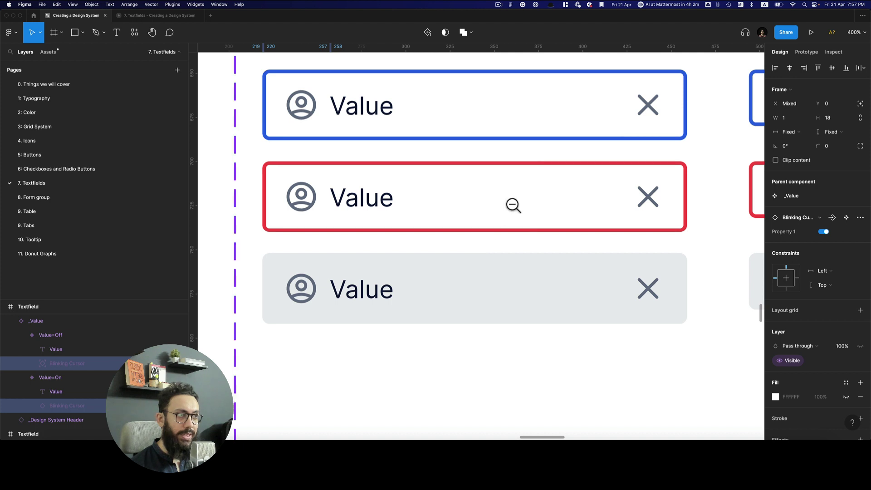
Turn Visible on for the _Value layer of the focused textfield in all three columns
scroll(512, 204, down, 5)
click(521, 181)
double_click(482, 179)
scroll(453, 183, right, 1)
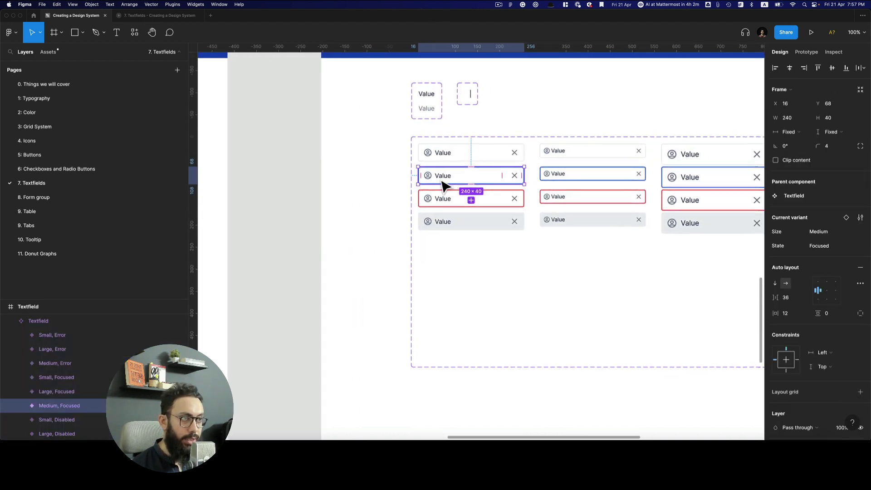
double_click(444, 176)
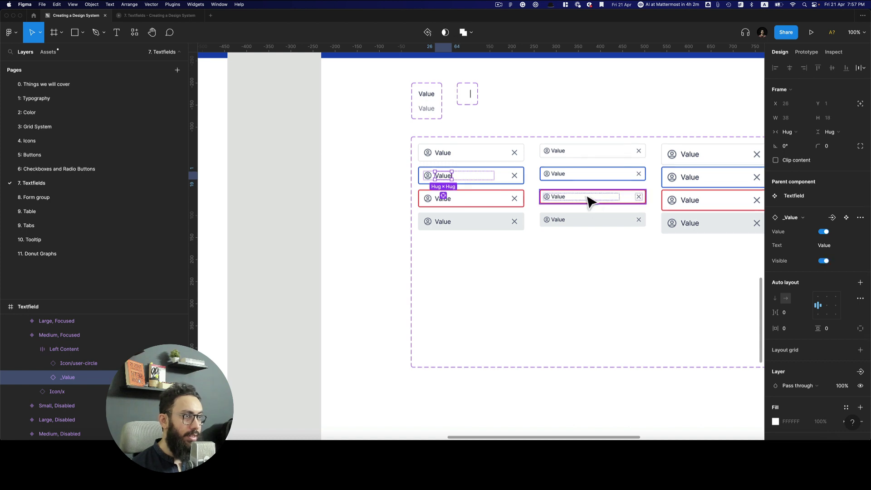
click(561, 178)
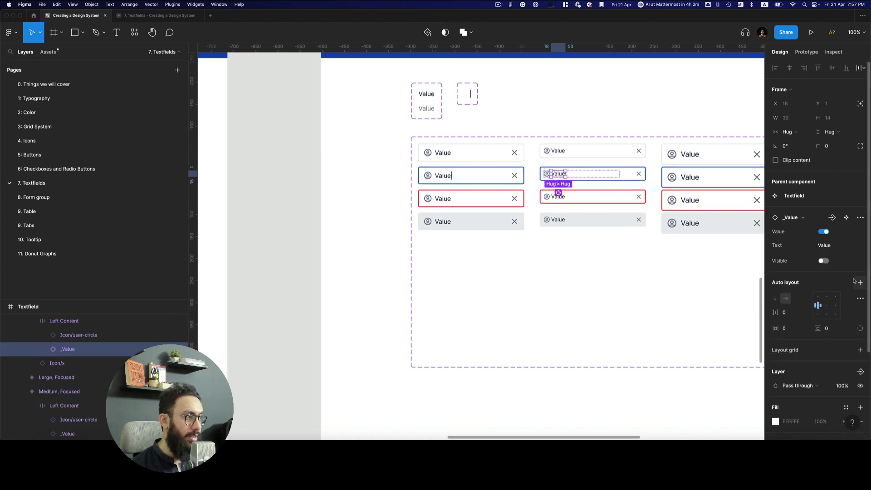
click(696, 183)
double_click(695, 182)
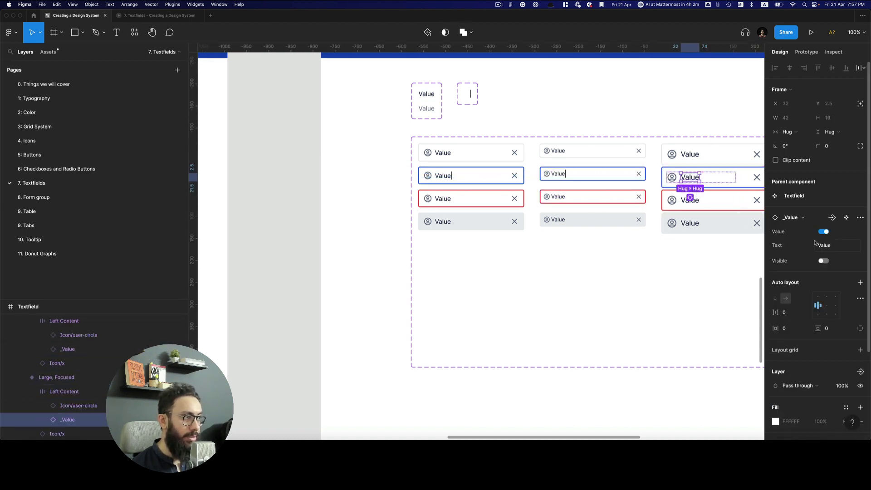
scroll(680, 136, right, 5)
click(673, 129)
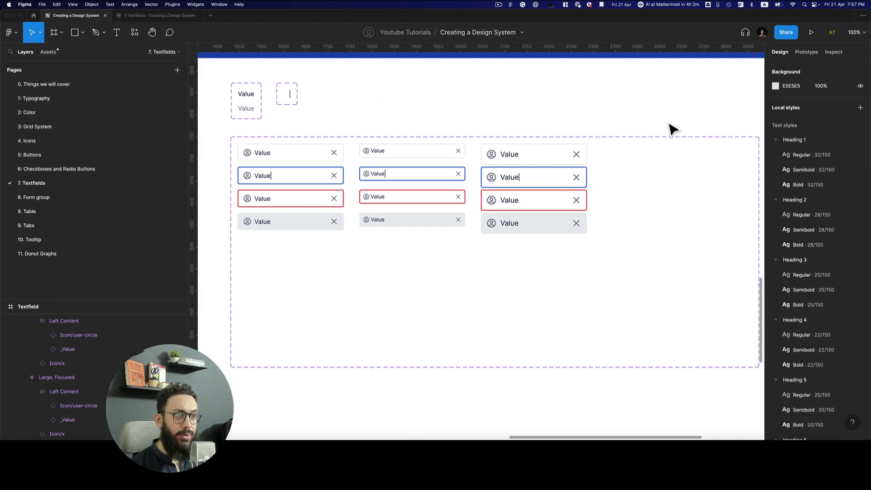
scroll(672, 130, up, 2)
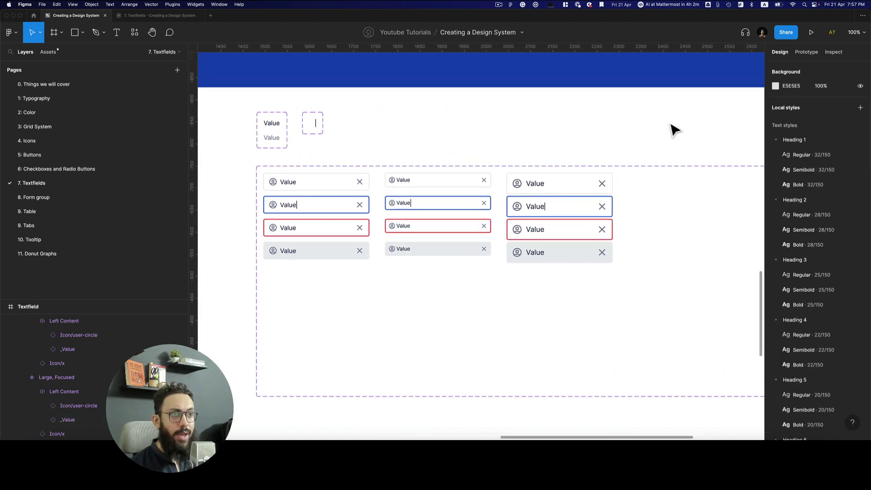
Preview the cursors in the prototype, then place a copy of the Large/Focused textfield below the frame
key(super+alt+Return)
key(ctrl+Tab)
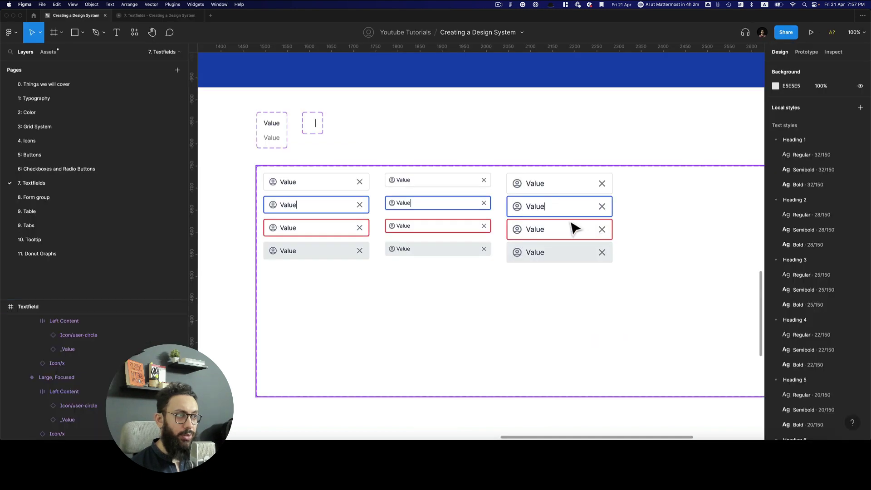
click(544, 224)
click(549, 218)
drag(544, 219, 525, 313)
Compare the copied large focused textfield in the prototype, leaving its greyed placeholder Value after the cursor
key(ctrl+Tab)
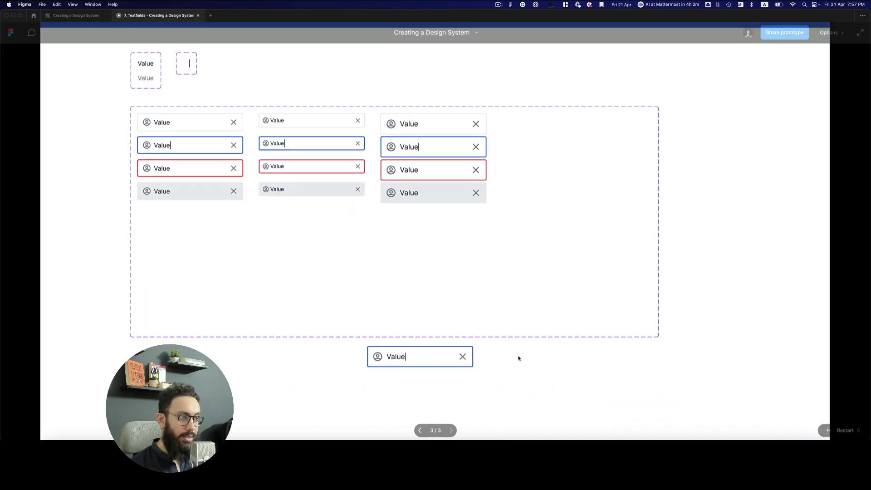
scroll(427, 325, down, 5)
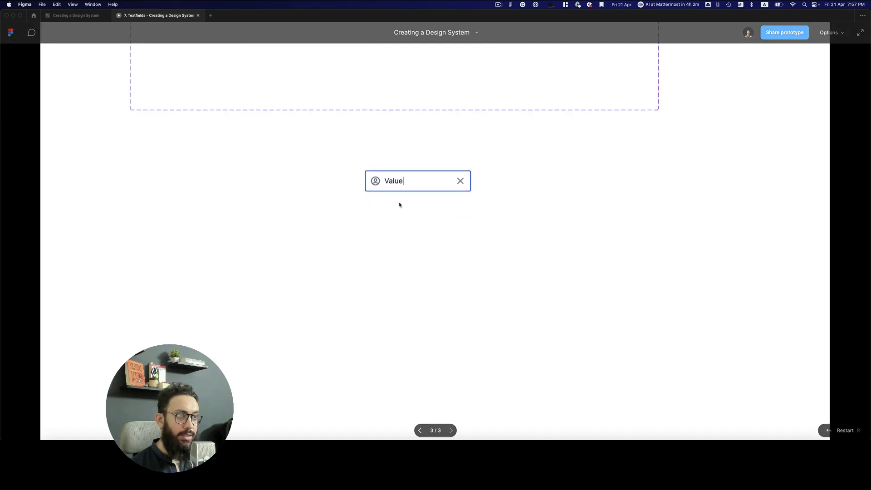
key(ctrl+Tab)
key(ctrl+Tab)
key(ctrl+Tab)
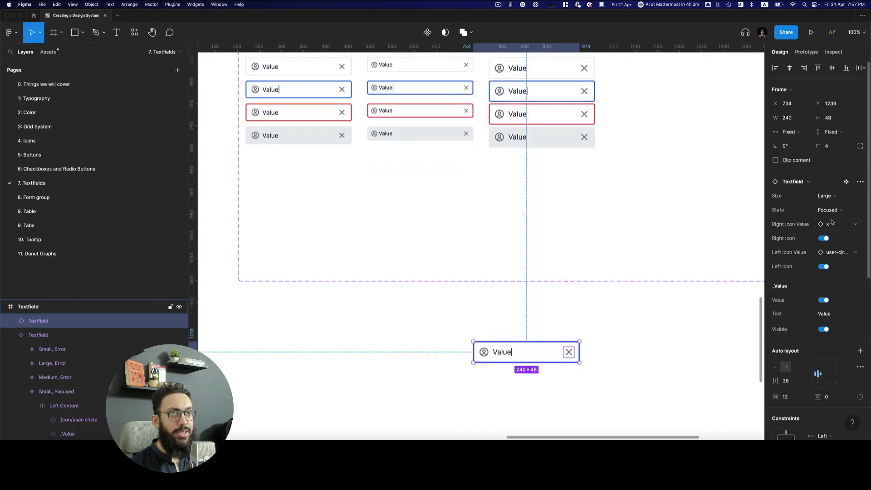
key(ctrl+Tab)
key(ctrl+Tab)
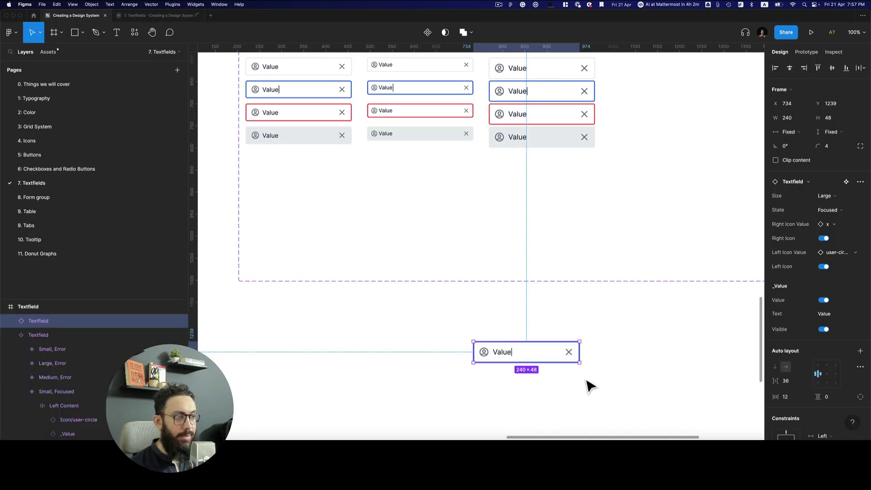
key(ctrl+Tab)
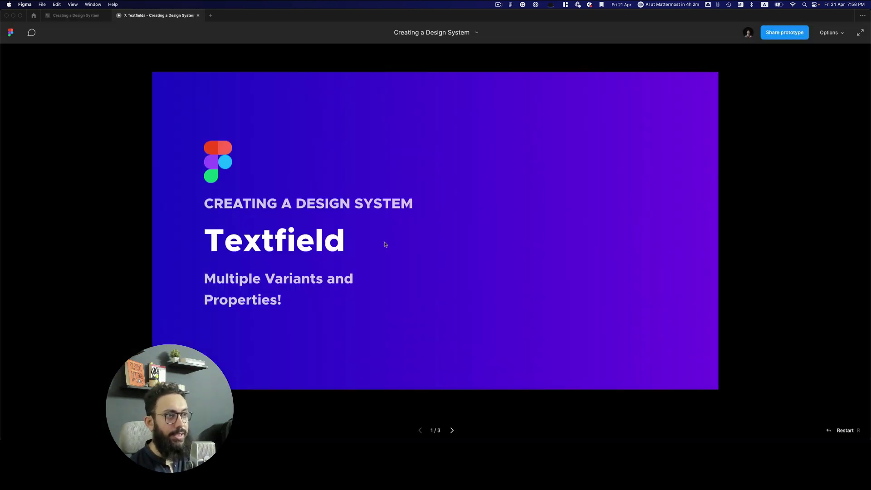
scroll(388, 245, down, 10)
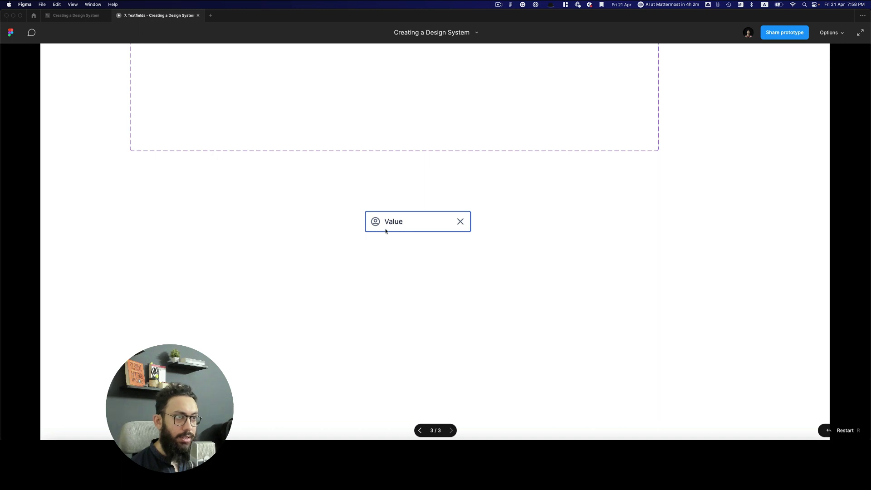
key(ctrl+Tab)
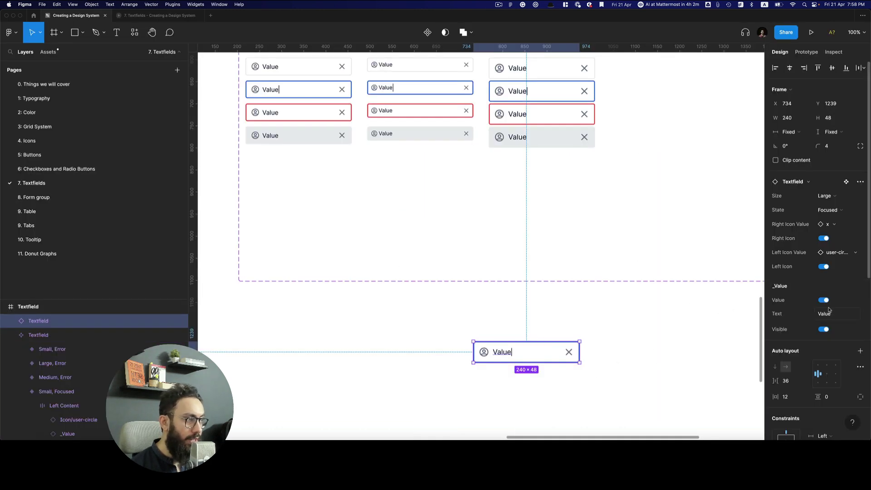
key(ctrl+Tab)
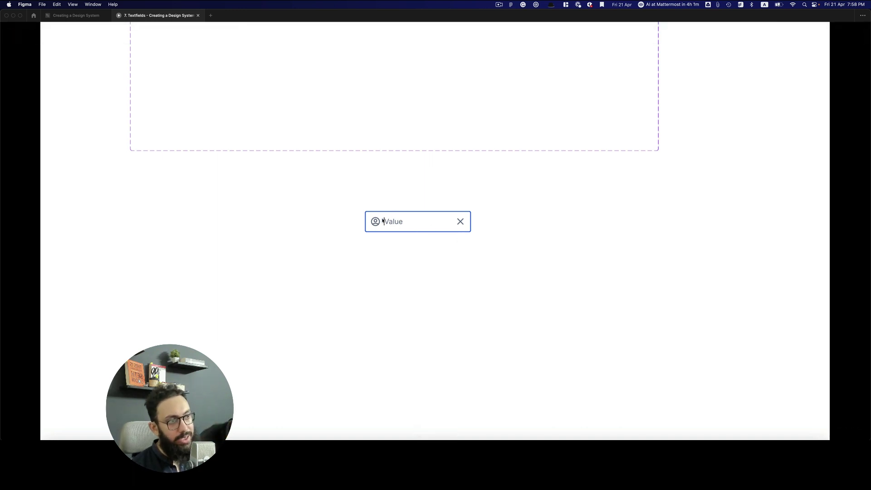
key(ctrl+shift+Tab)
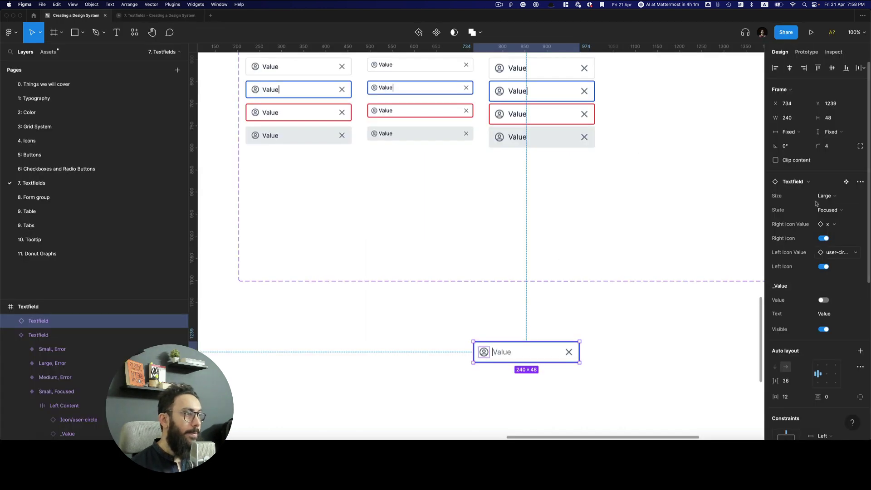
Set the test textfield copy's State to Error and preview it in the prototype
click(832, 199)
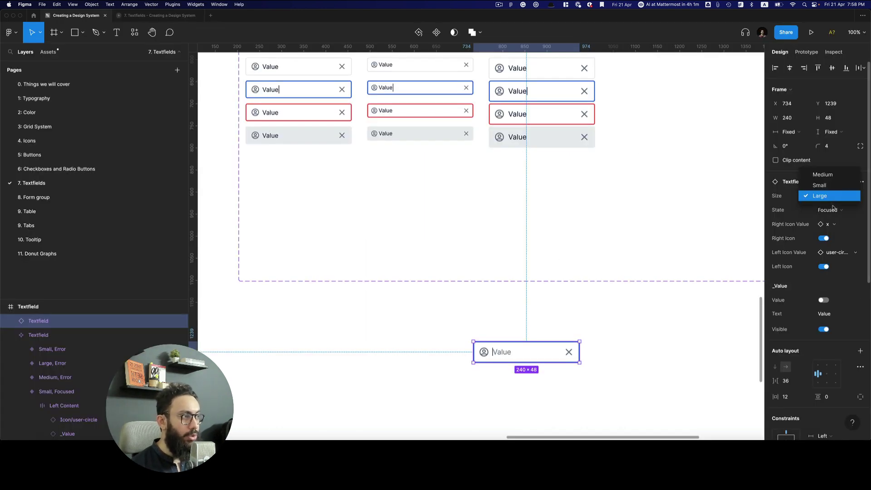
click(833, 207)
click(828, 209)
click(827, 221)
key(ctrl+Tab)
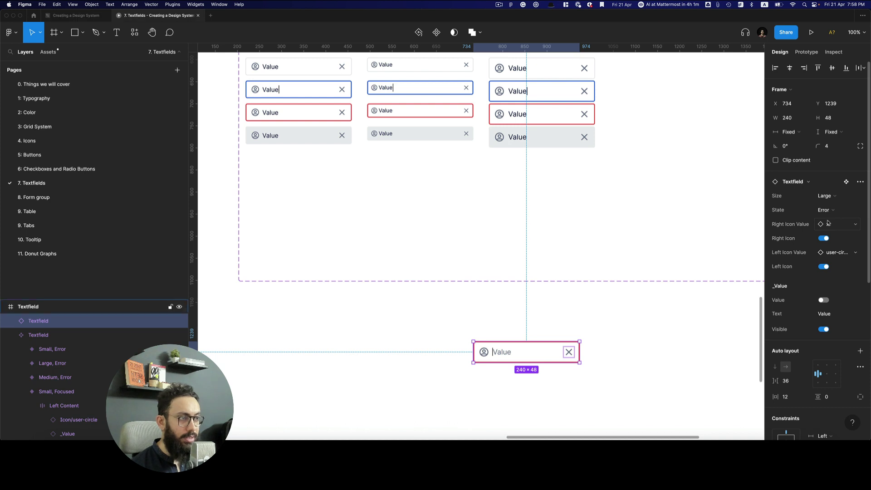
key(ctrl+shift+Tab)
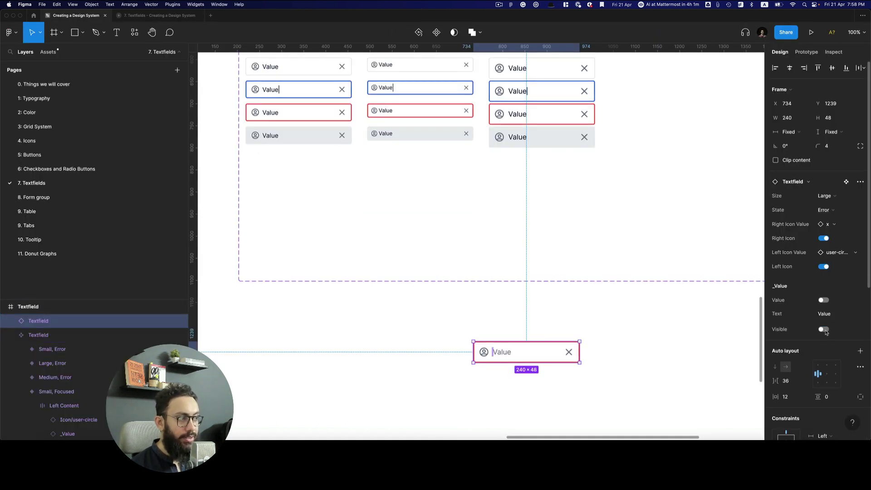
Deselect the Error test instance and recheck the result in the prototype preview
click(593, 340)
scroll(595, 339, up, 5)
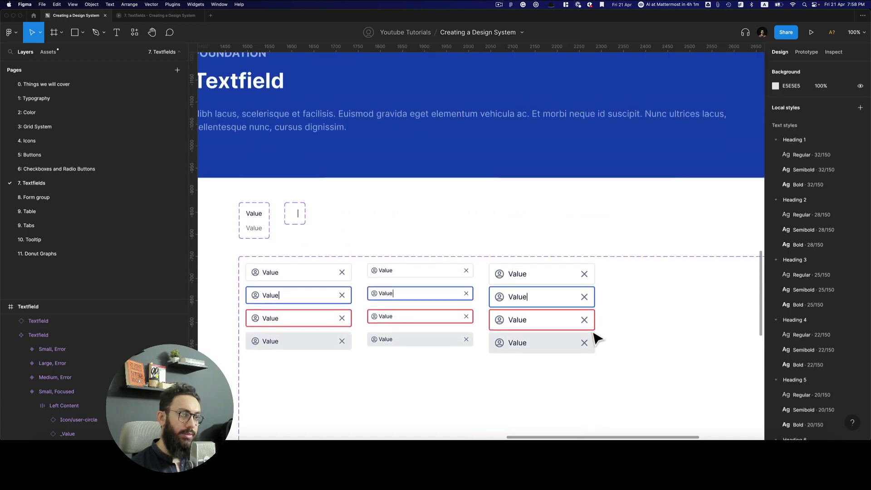
scroll(595, 338, down, 10)
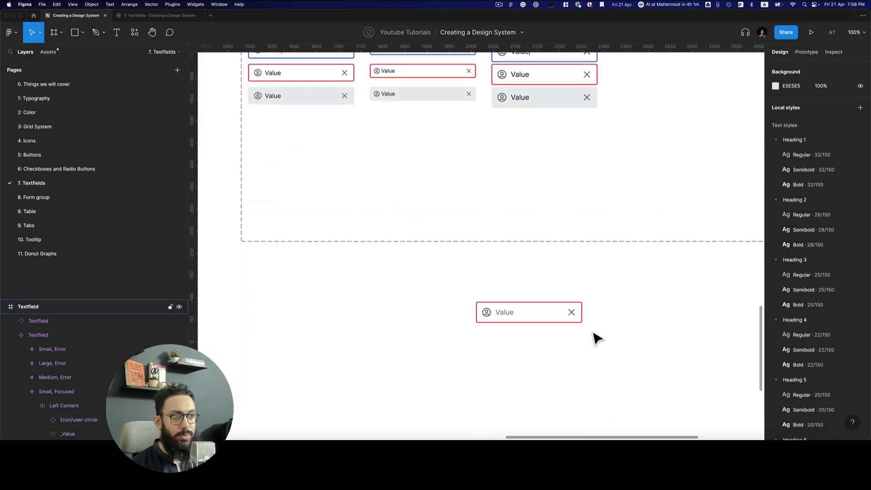
key(ctrl+Tab)
key(ctrl+shift+Tab)
scroll(460, 240, up, 5)
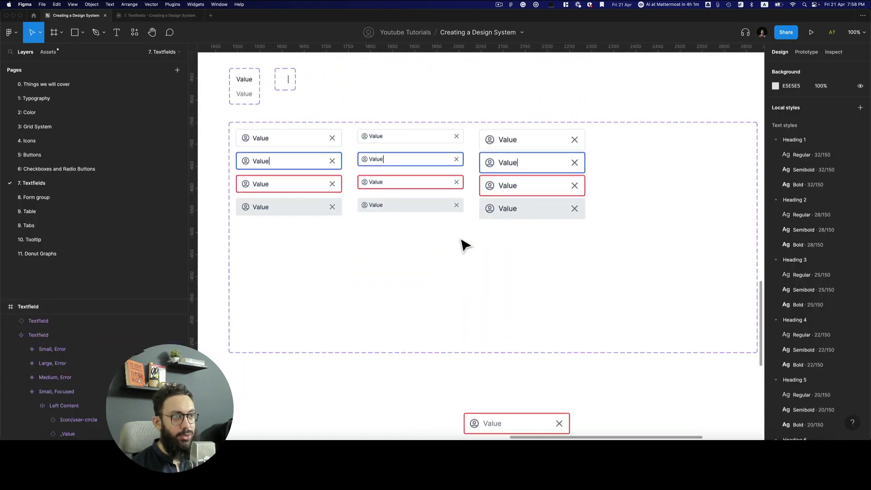
scroll(436, 249, down, 5)
Delete the stray red Error textfield from below the twelve-variant grid
click(526, 315)
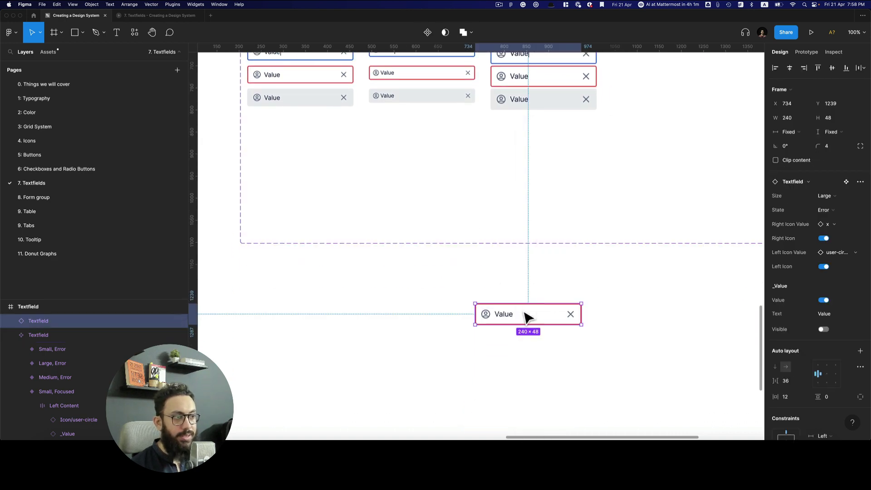
key(ctrl+Tab)
key(ctrl+shift+Tab)
scroll(502, 295, up, 5)
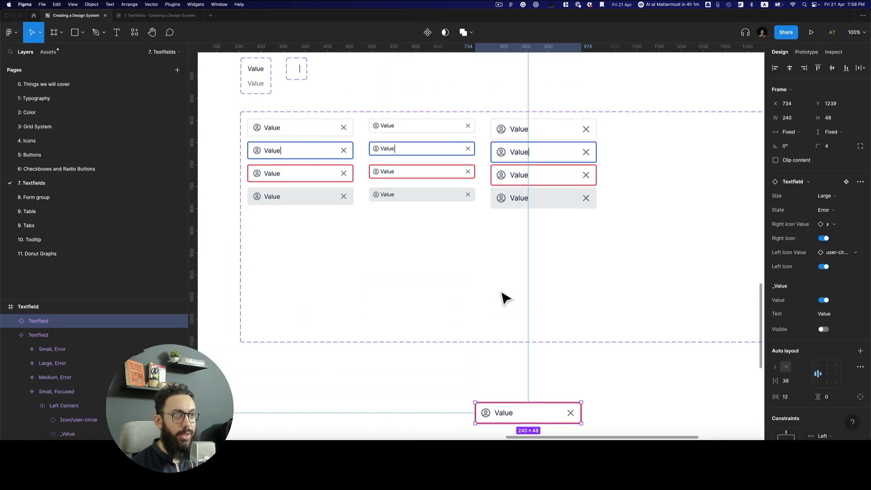
key(Delete)
scroll(506, 298, up, 3)
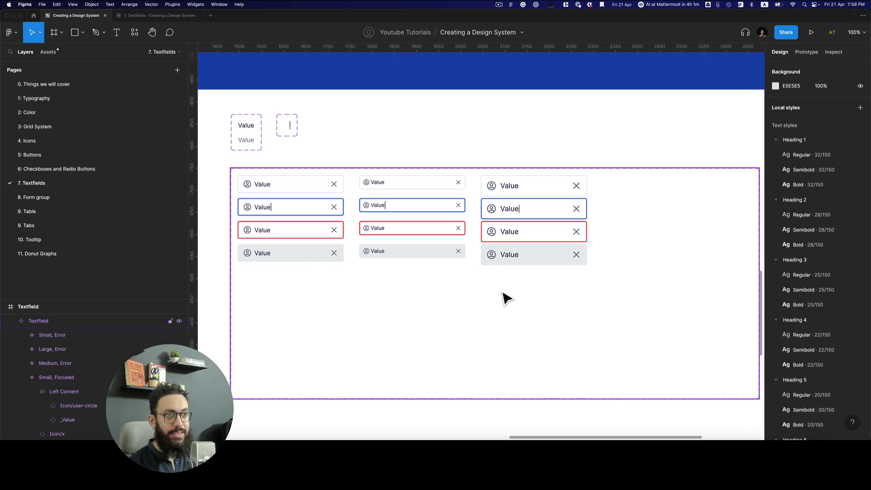
scroll(504, 297, down, 5)
scroll(503, 298, left, 3)
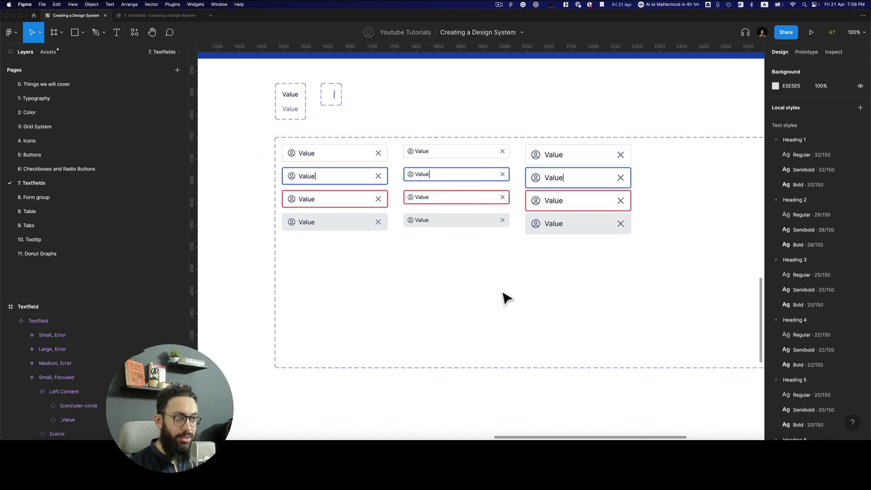
scroll(472, 272, up, 3)
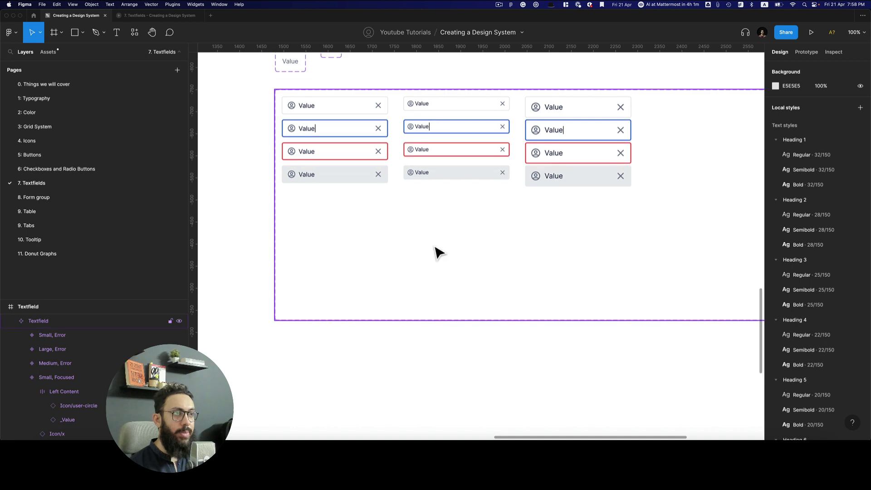
click(467, 219)
Enlarge the Textfield component set's frame by dragging its corner
scroll(483, 223, down, 5)
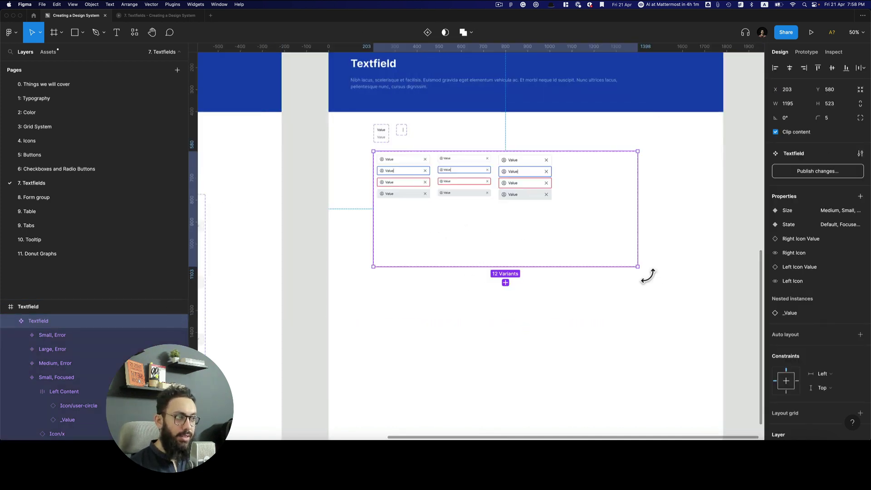
drag(633, 260, 677, 316)
scroll(490, 181, up, 5)
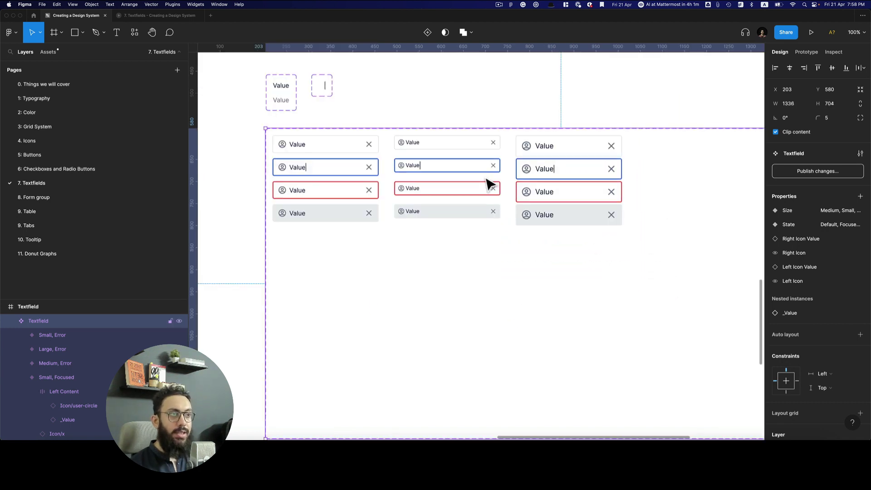
Add a variant property named Style with value Boxed to the Textfield component set
key(Return)
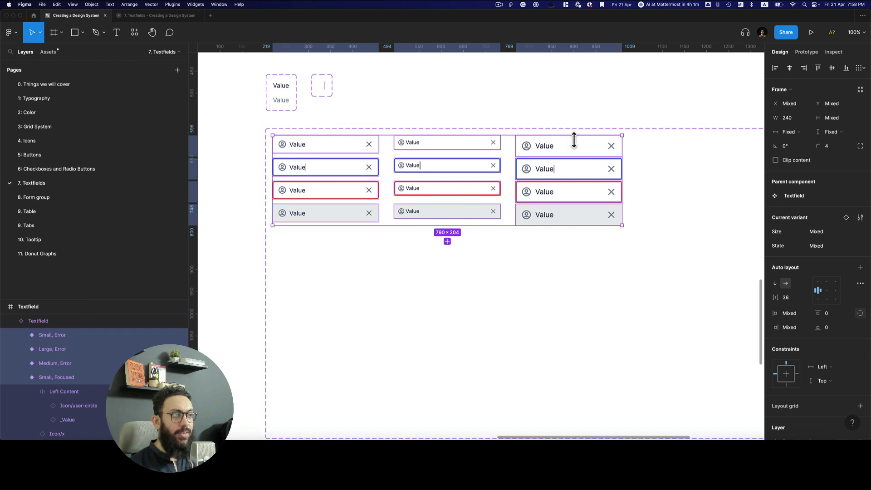
click(574, 137)
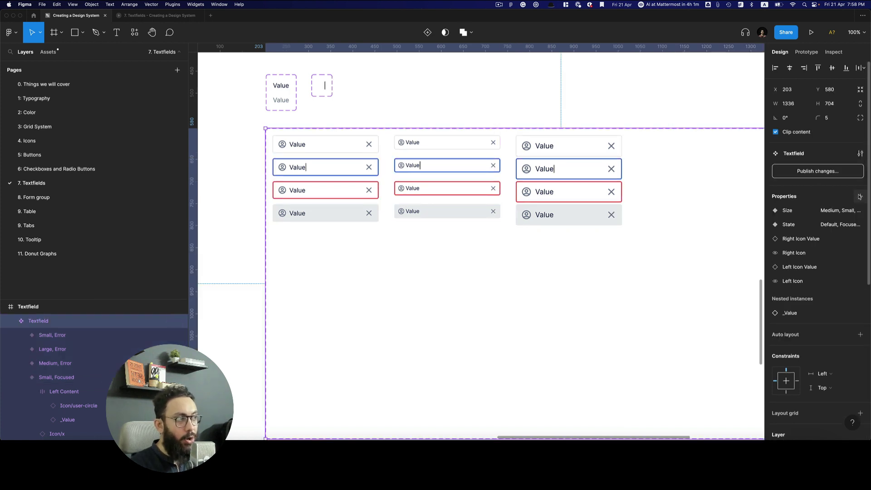
click(859, 197)
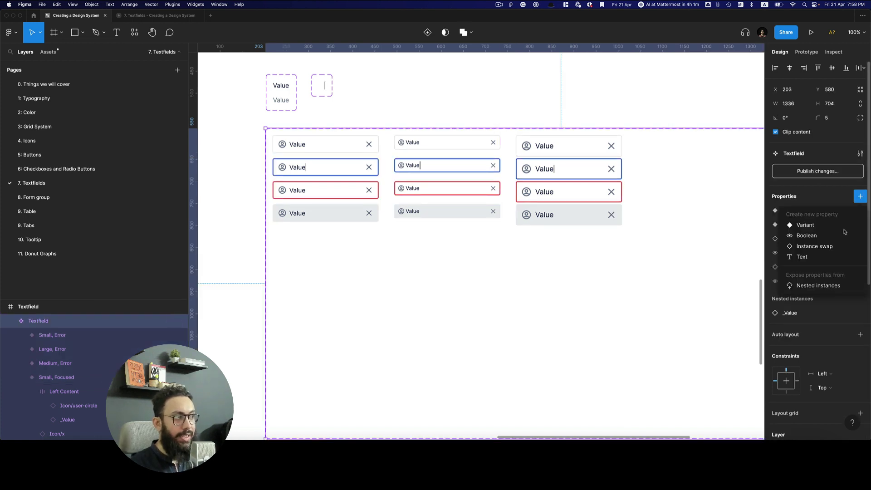
click(805, 225)
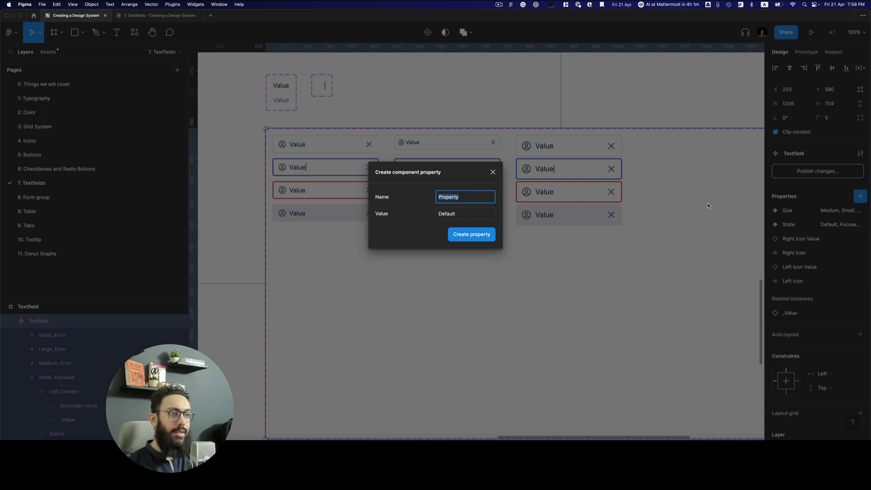
text(Style)
key(Tab)
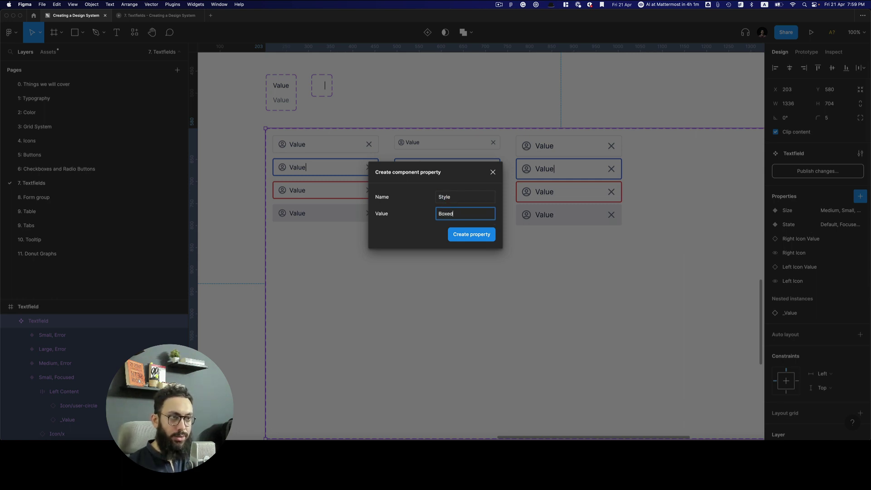
key(Return)
key(Return)
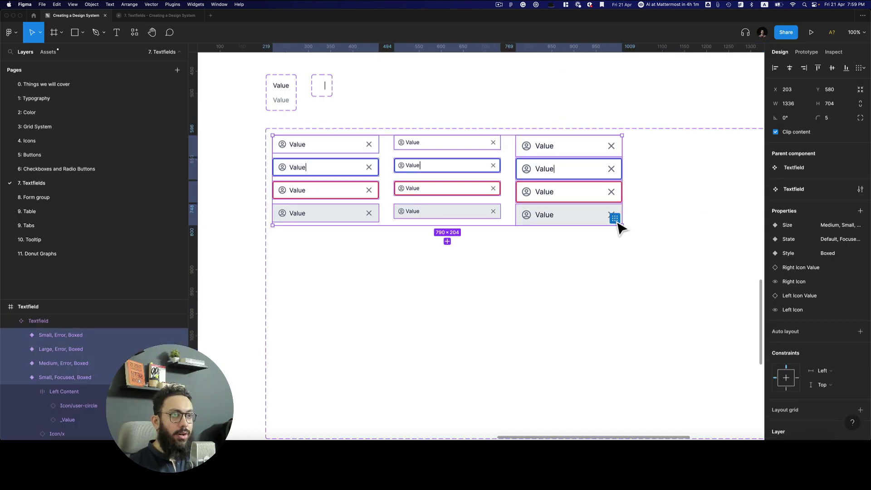
Duplicate the twelve variants, set the copies' Style to Underlined and left/right padding to 0
key(super+d)
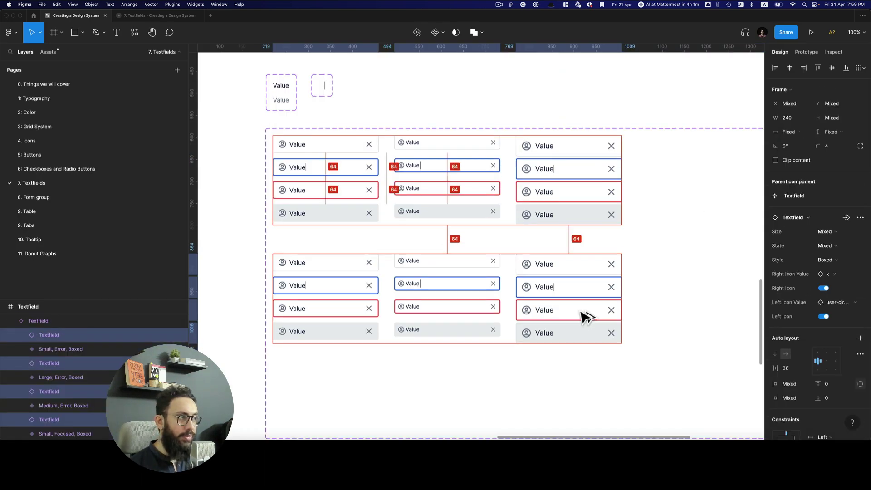
click(822, 259)
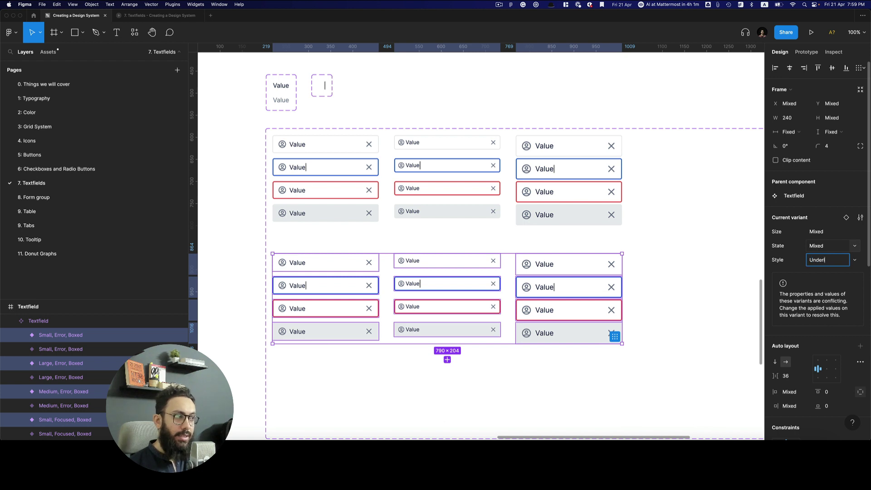
key(Return)
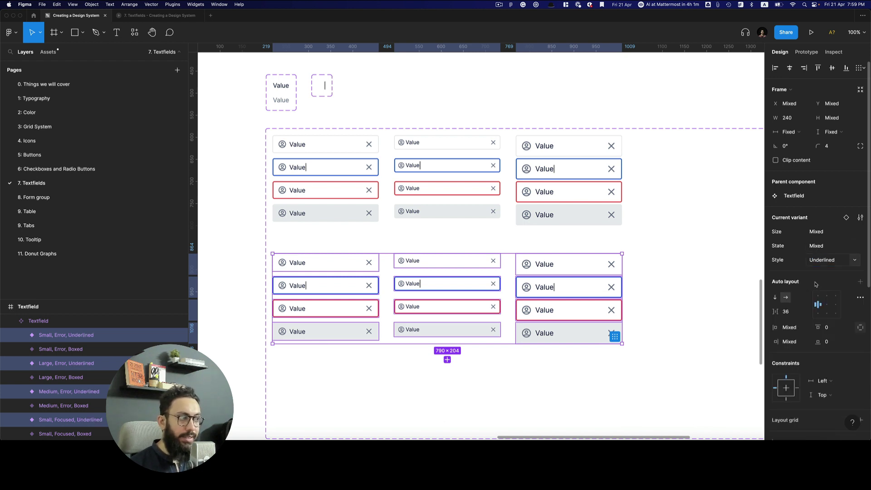
scroll(792, 301, down, 2)
click(789, 298)
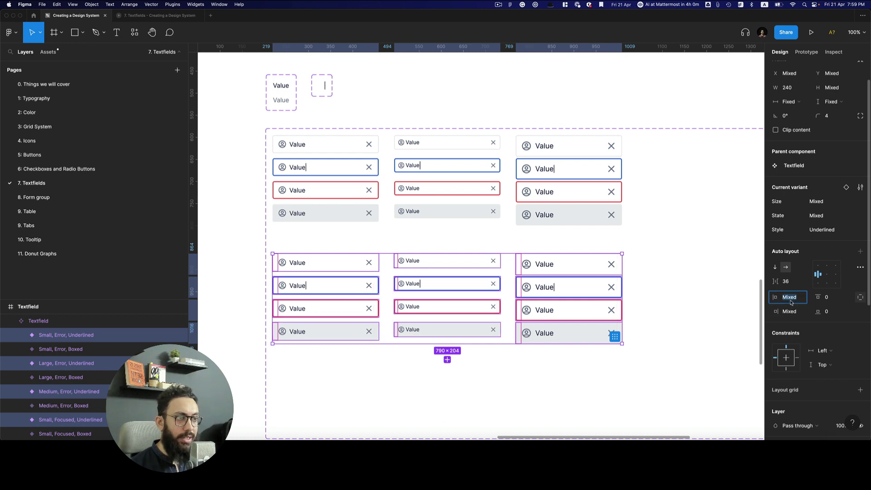
text(0)
key(Return)
click(790, 311)
text(0)
key(Return)
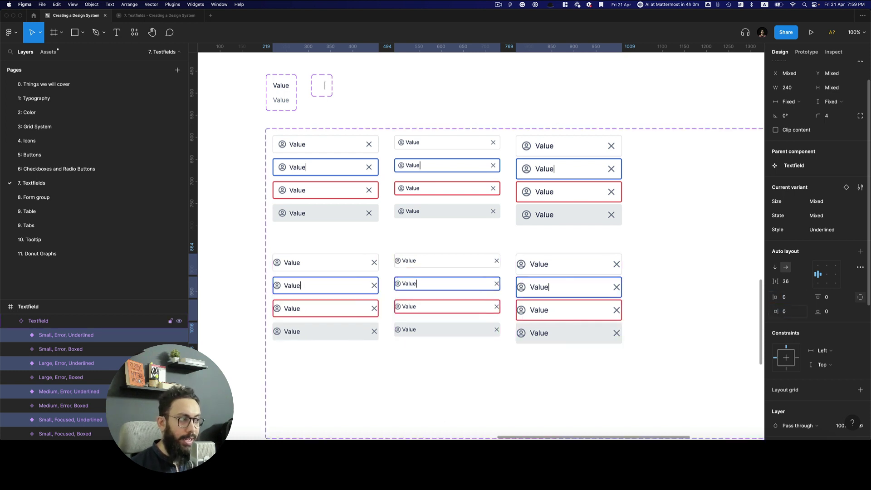
Keep the copies' stroke only on the bottom edge and view them in the prototype preview
scroll(839, 301, down, 8)
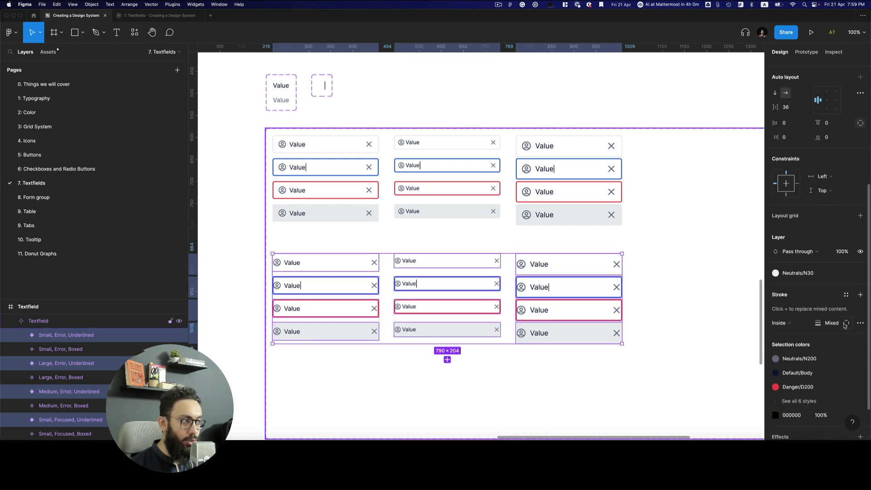
click(846, 323)
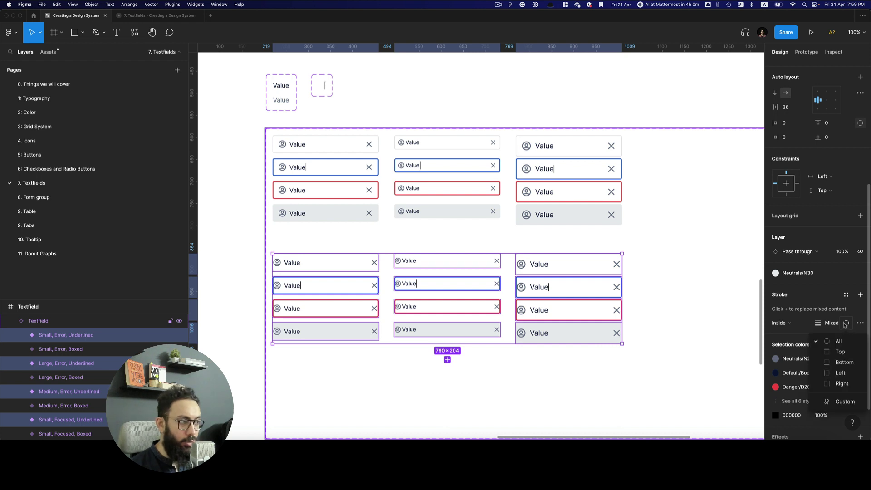
click(844, 362)
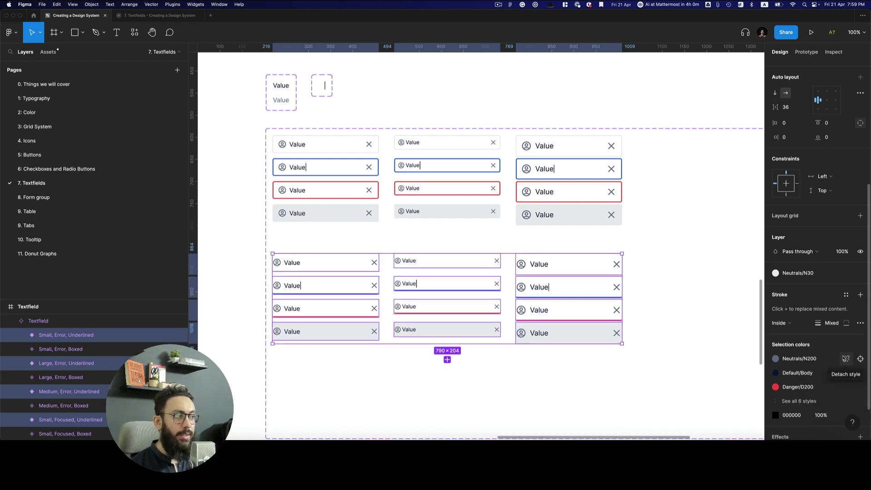
scroll(828, 145, up, 5)
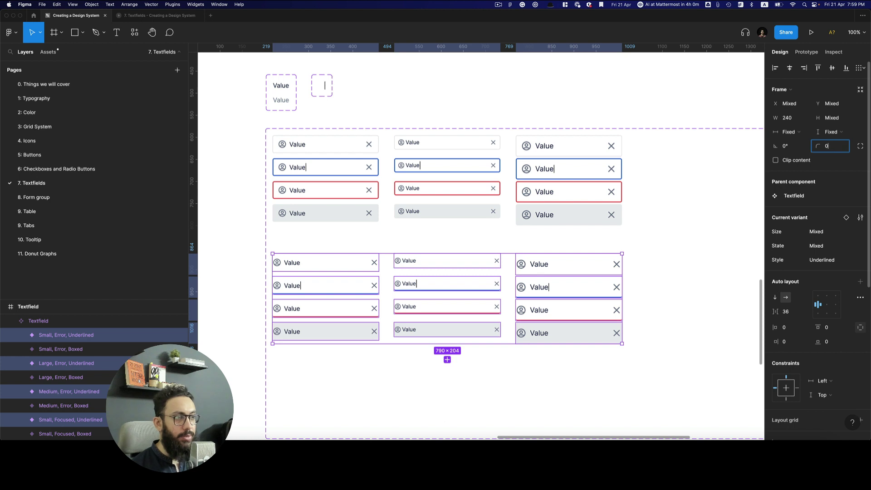
key(ctrl+Tab)
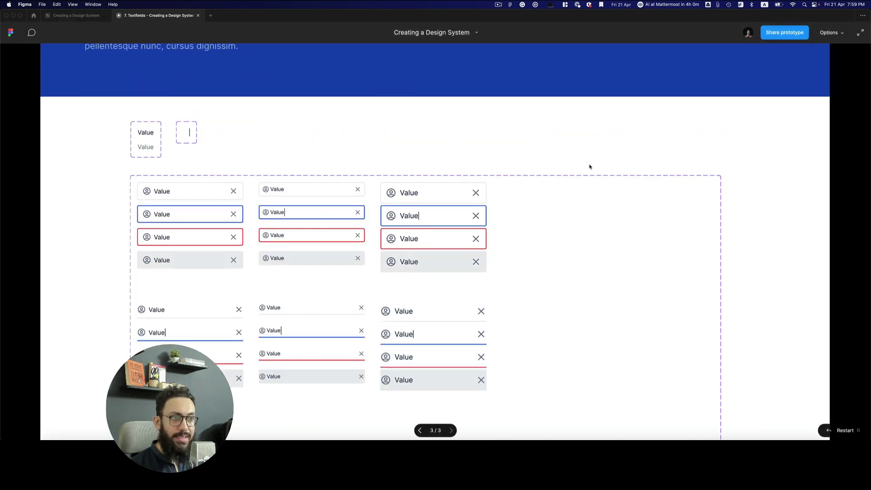
Scroll through the Underlined variants in the preview, then return to the design editor
scroll(591, 166, down, 3)
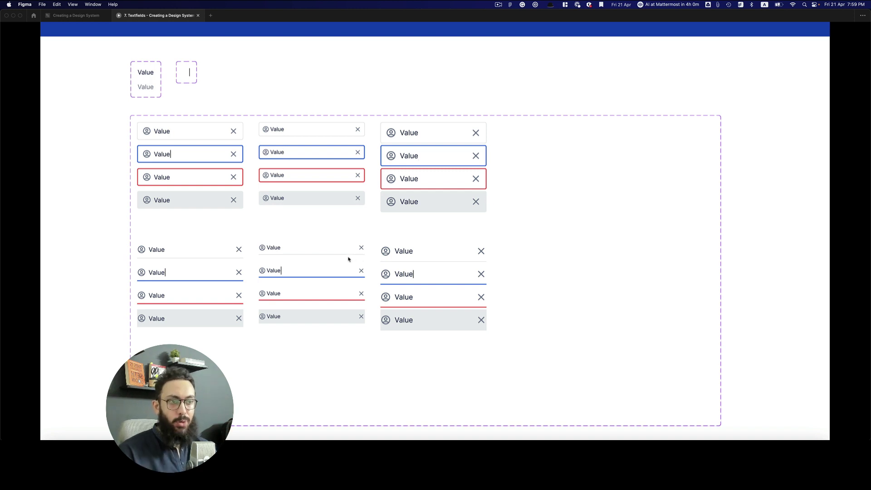
key(ctrl+shift+Tab)
Trim the 24-variant Textfield component set frame to 534 high around its Boxed and Underlined rows
scroll(395, 261, down, 5)
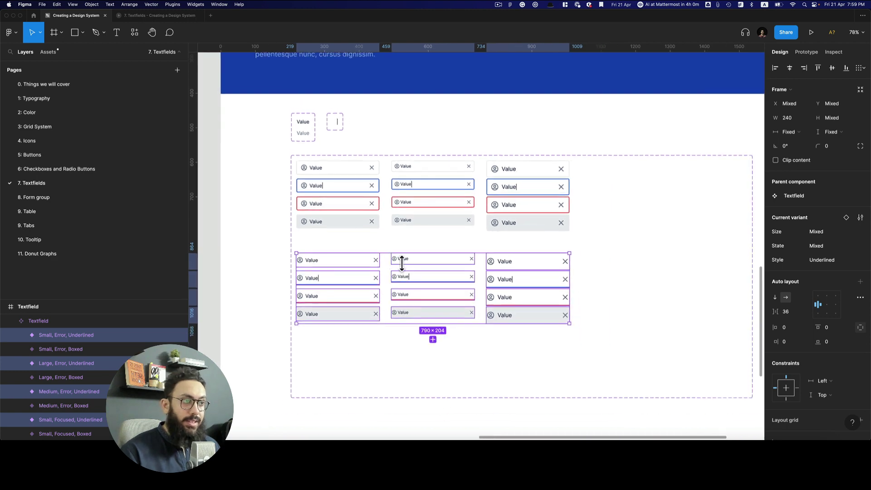
click(330, 366)
drag(358, 376, 362, 336)
scroll(363, 337, down, 2)
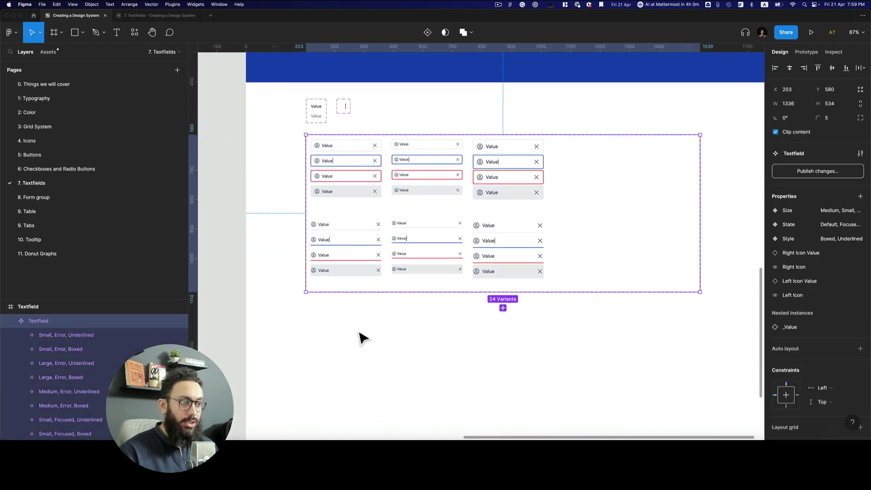
scroll(360, 336, down, 4)
scroll(352, 317, left, 5)
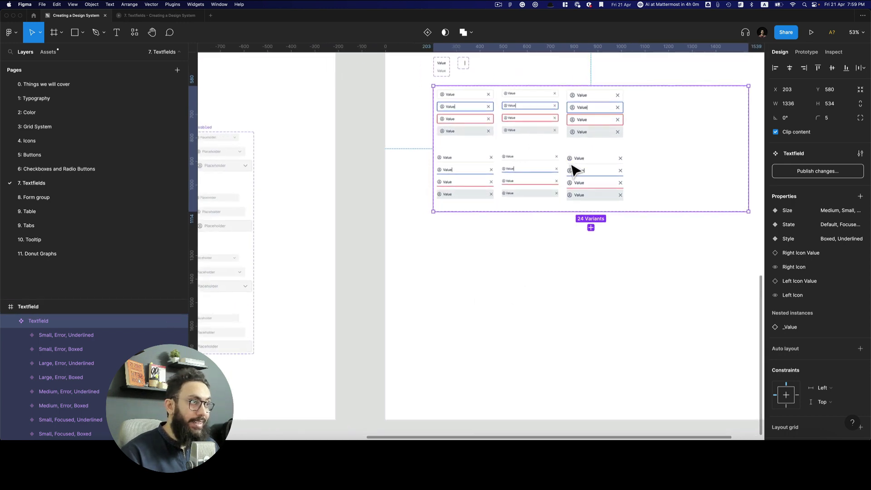
scroll(574, 171, up, 5)
scroll(550, 179, down, 2)
scroll(544, 179, down, 1)
scroll(547, 181, down, 4)
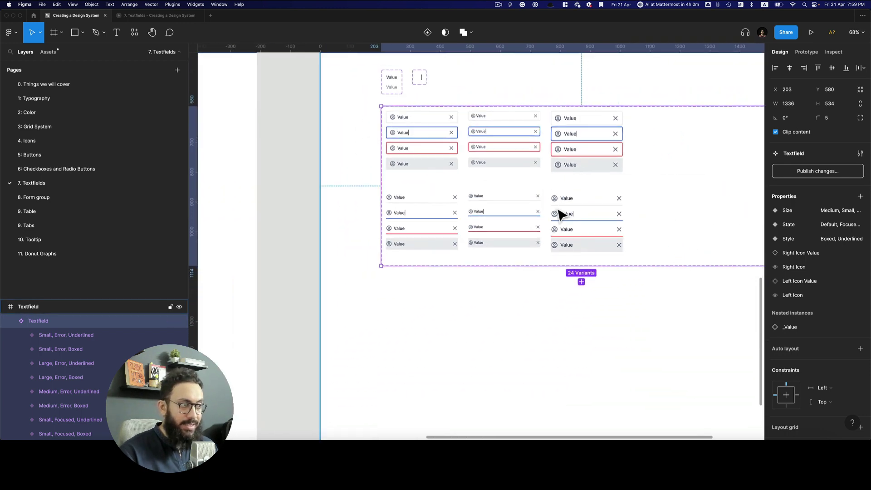
scroll(578, 280, left, 15)
Reselect the 24-variant Textfield set and open the Resources browser of recent components
click(573, 271)
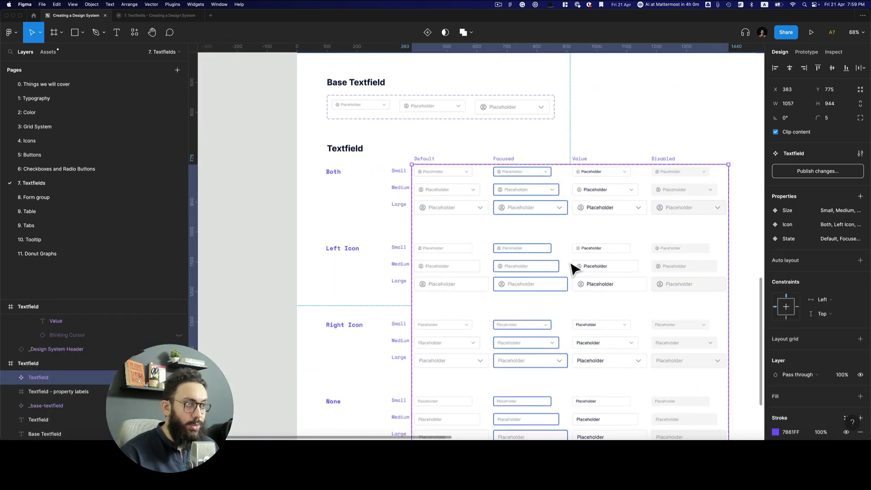
scroll(574, 269, down, 5)
scroll(551, 243, right, 15)
scroll(550, 243, up, 4)
scroll(550, 245, right, 2)
scroll(550, 245, up, 1)
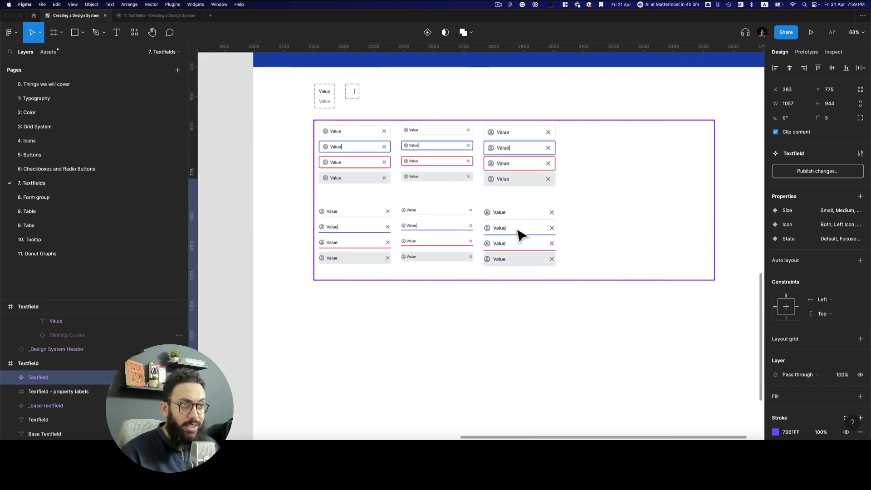
click(521, 233)
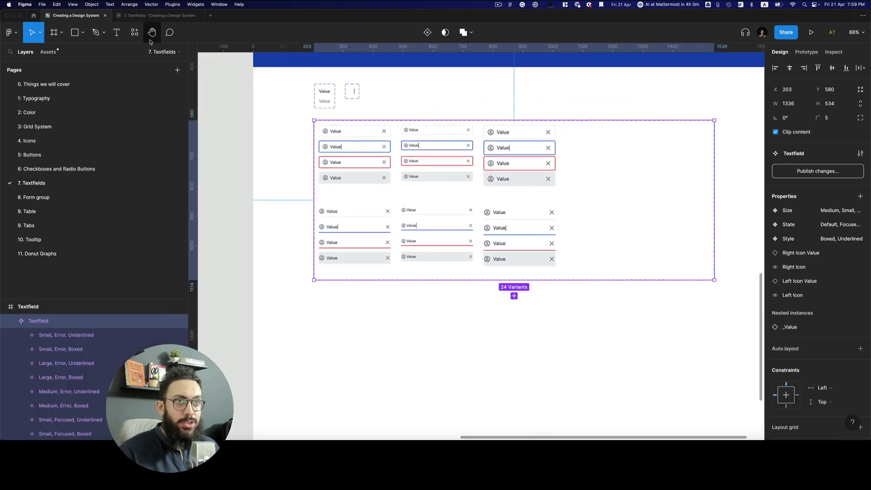
click(135, 34)
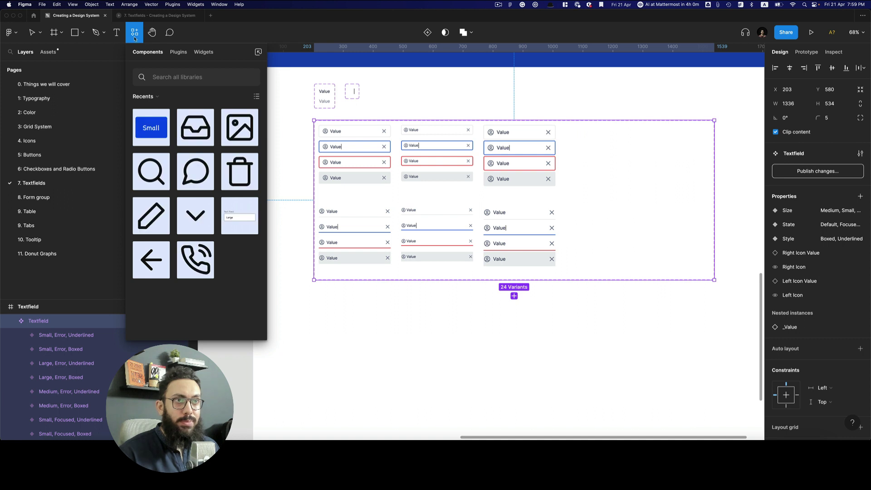
Generate an embedded variant table for the Textfield set with the Propstar plugin
click(134, 36)
click(134, 37)
click(178, 52)
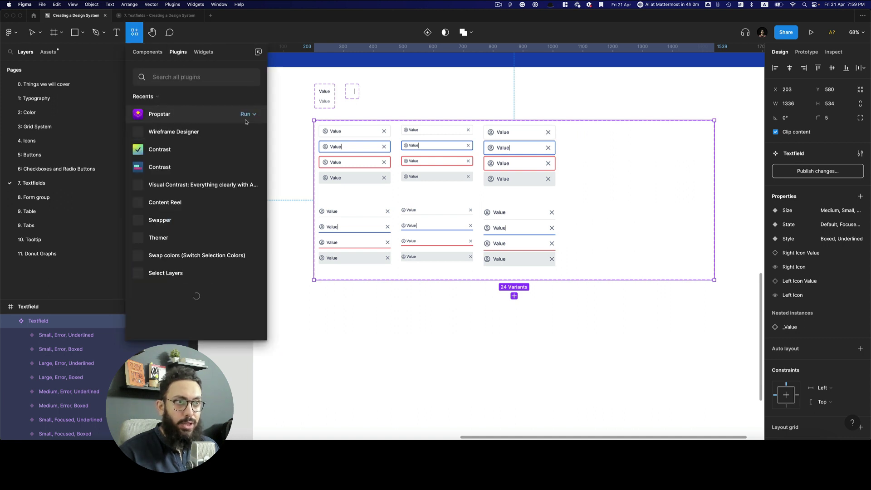
click(245, 116)
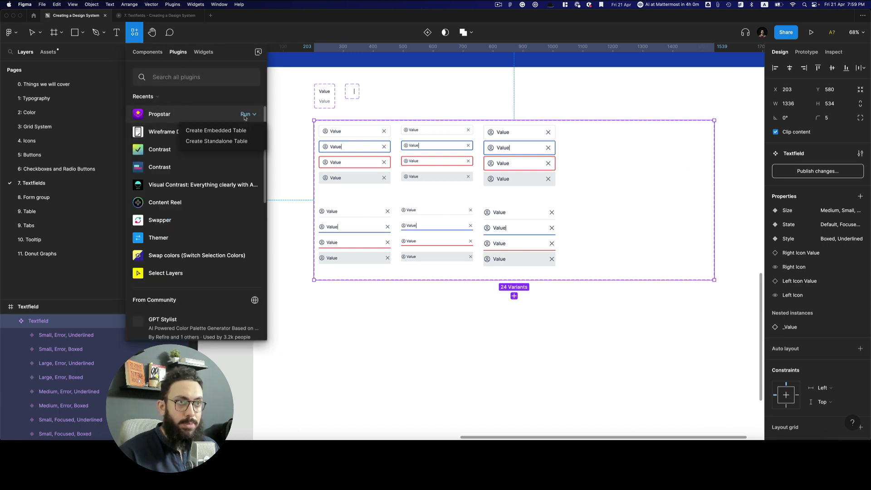
click(220, 132)
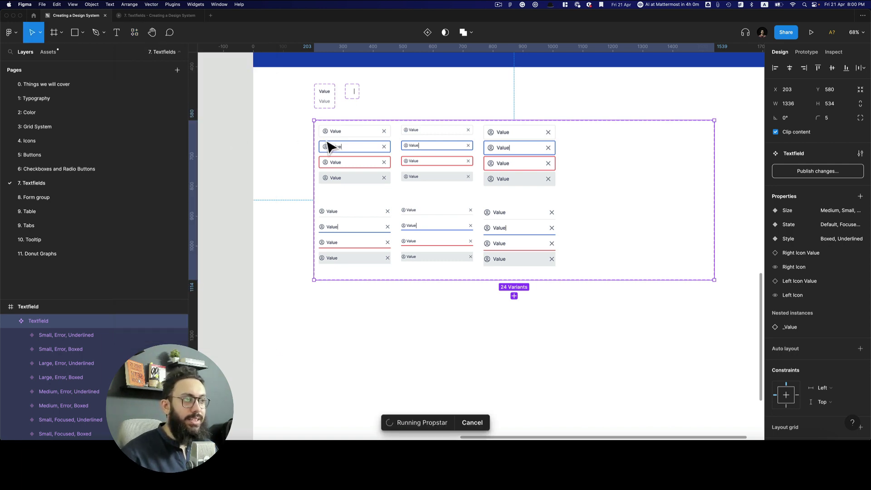
Widen the Textfield documentation frame to about 2809 px
scroll(432, 229, down, 3)
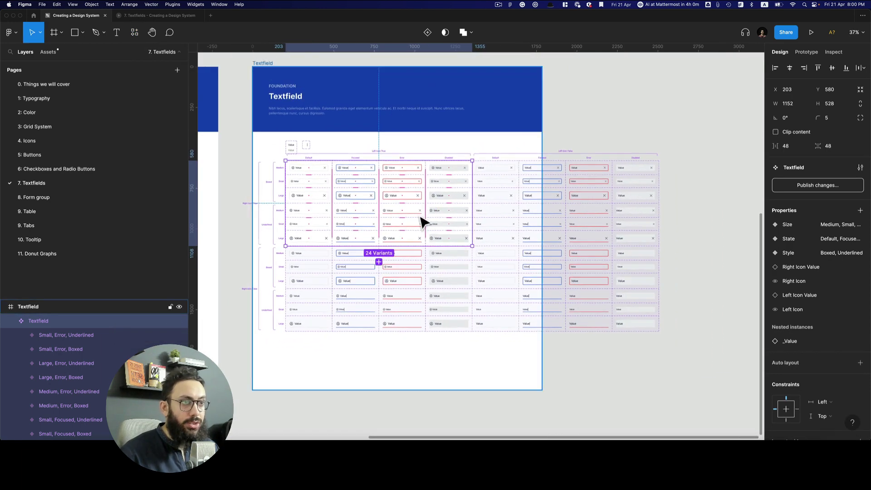
click(262, 63)
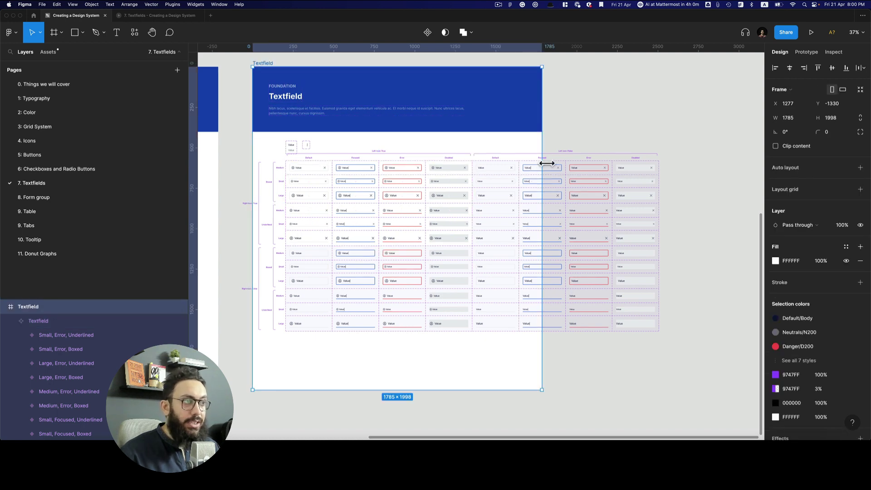
drag(608, 165, 708, 165)
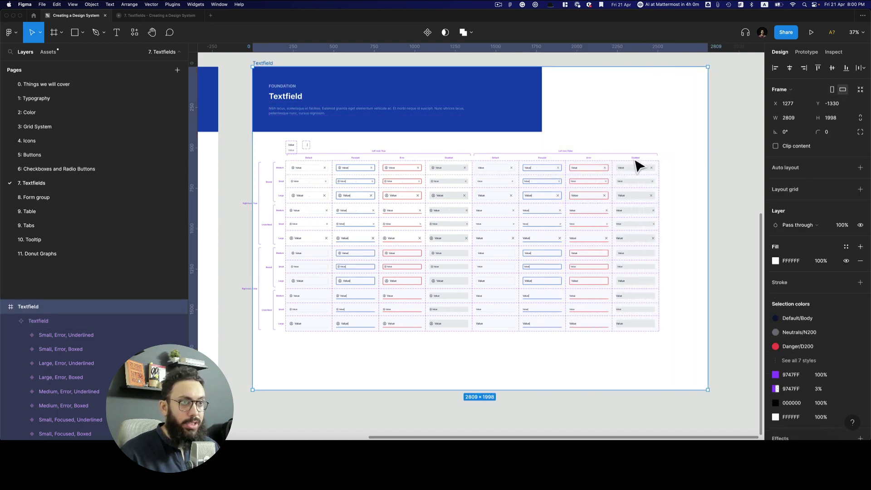
key(Escape)
Shift the Textfield component set and the other frame contents right and down inside the frame
click(326, 174)
mouse_move(327, 175)
mouse_down()
mouse_move(351, 179)
mouse_move(327, 183)
mouse_up()
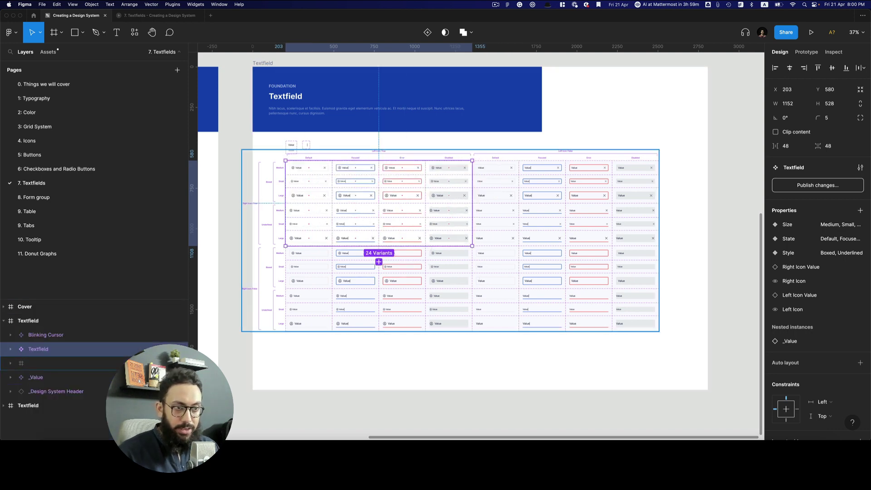
click(103, 378)
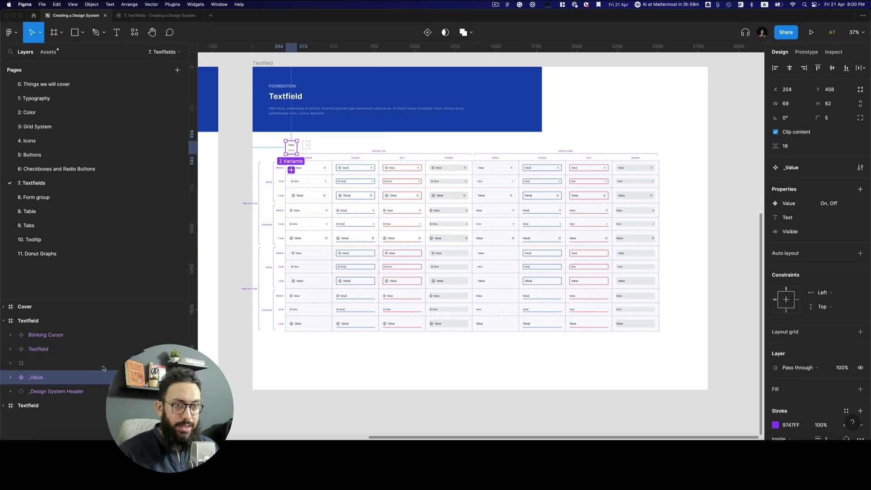
click(103, 335)
shift+click(92, 391)
drag(380, 239, 387, 257)
Snap the blue Design System Header to the frame's top-left and stretch it to 2812 px wide
click(372, 120)
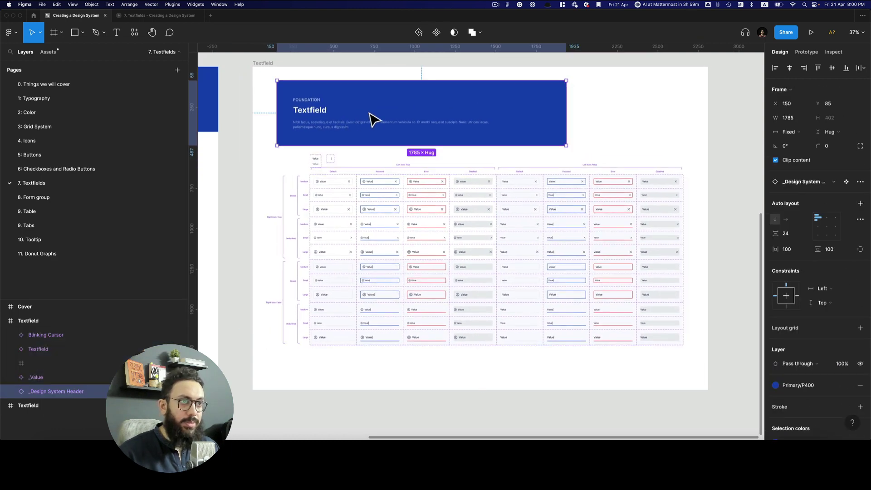
drag(372, 120, 346, 103)
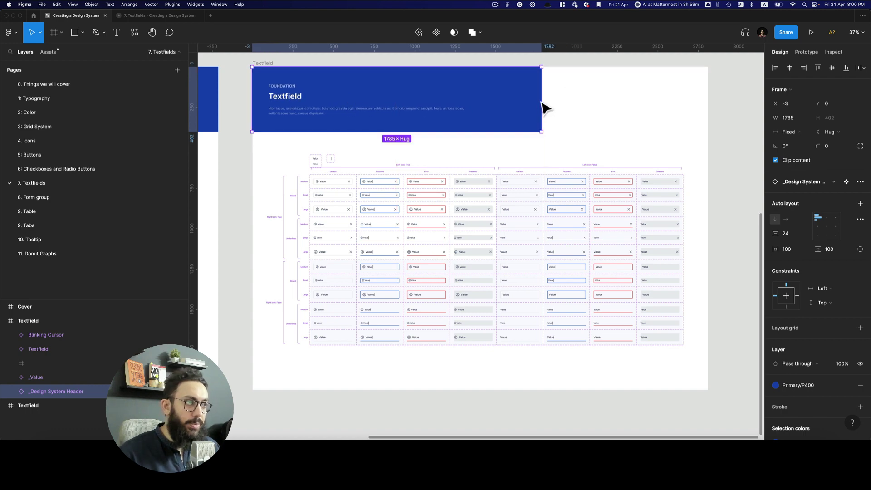
drag(547, 107, 717, 106)
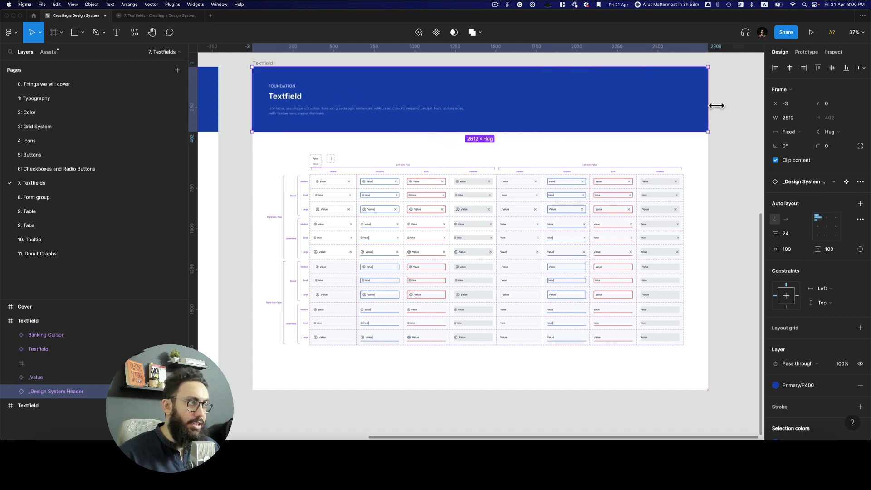
click(733, 108)
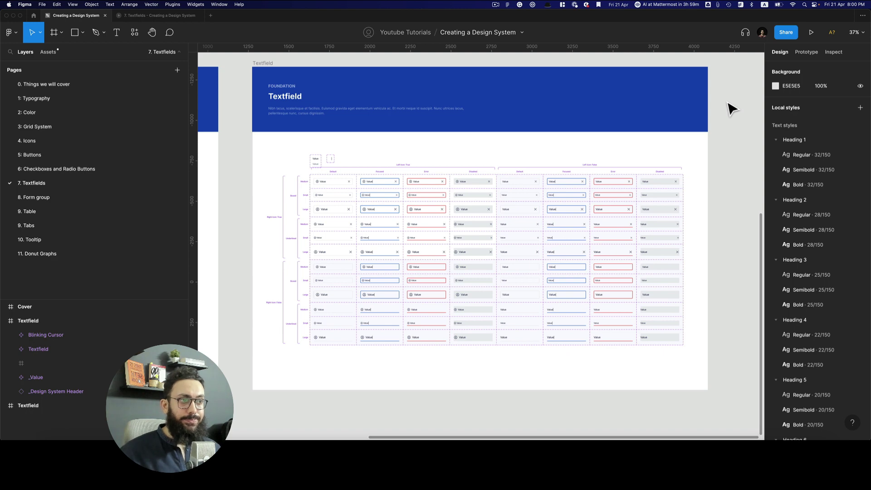
scroll(395, 213, up, 5)
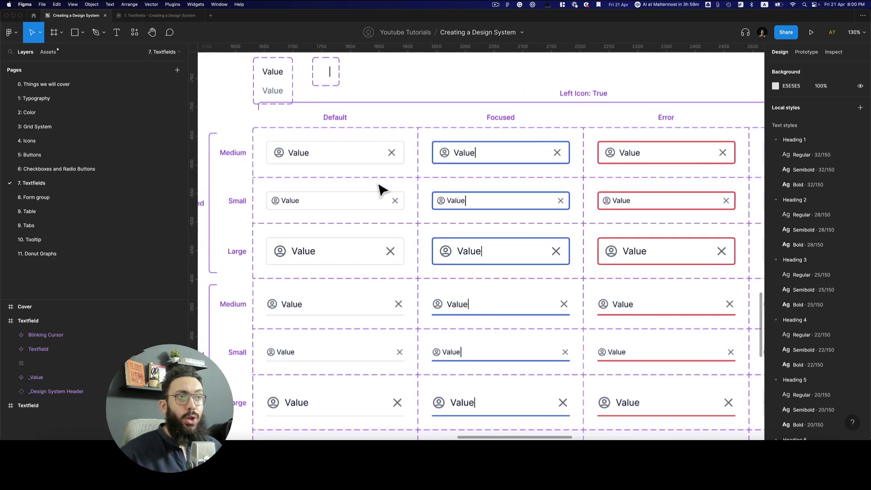
scroll(378, 189, up, 3)
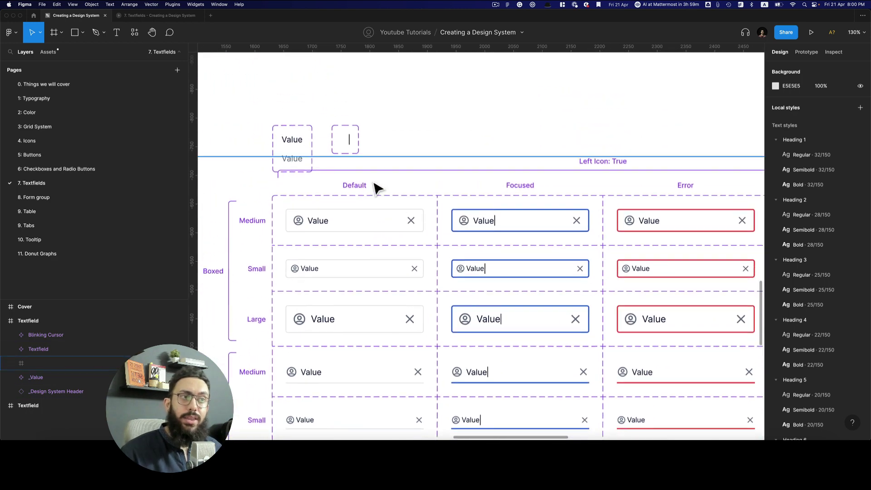
click(313, 148)
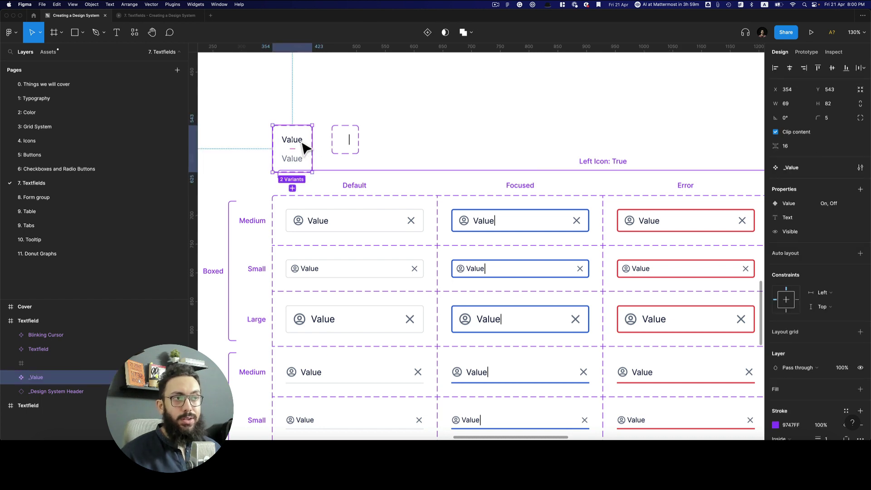
click(358, 144)
click(354, 143)
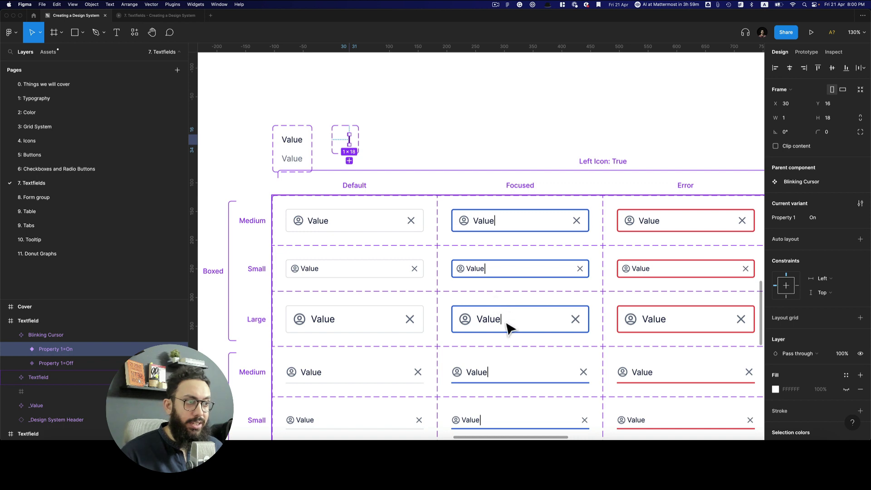
scroll(509, 327, up, 5)
scroll(483, 309, down, 5)
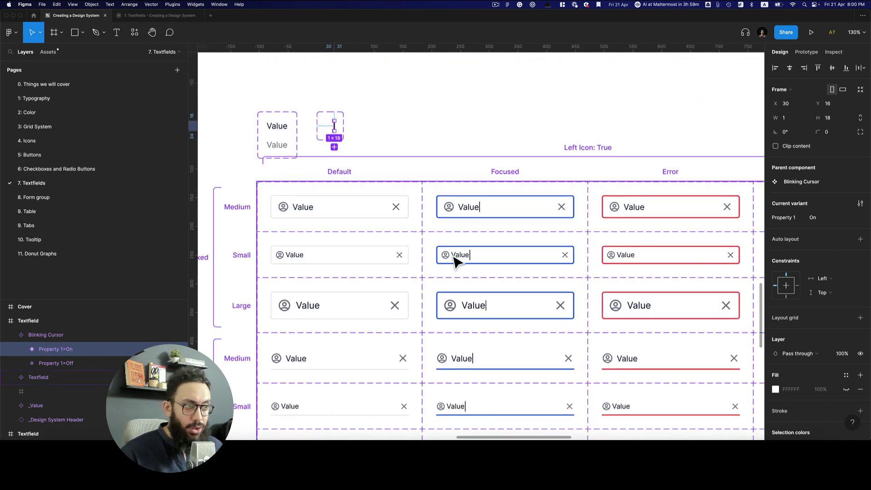
click(288, 125)
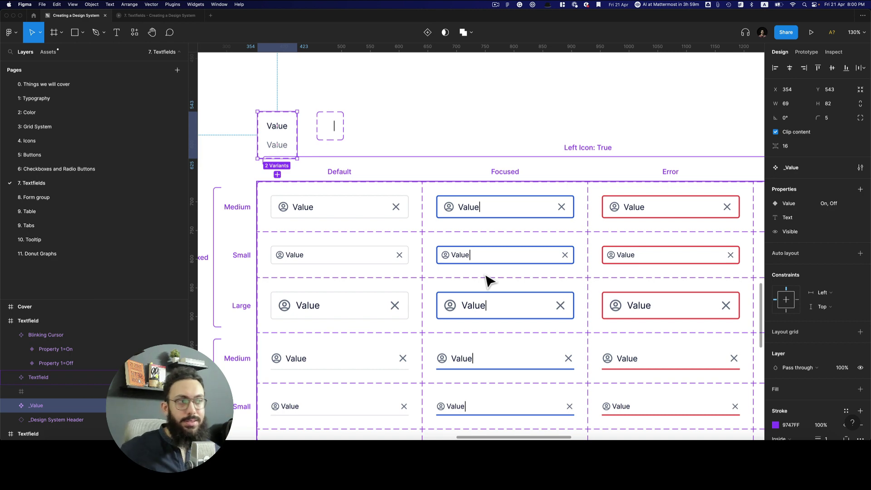
scroll(489, 280, down, 5)
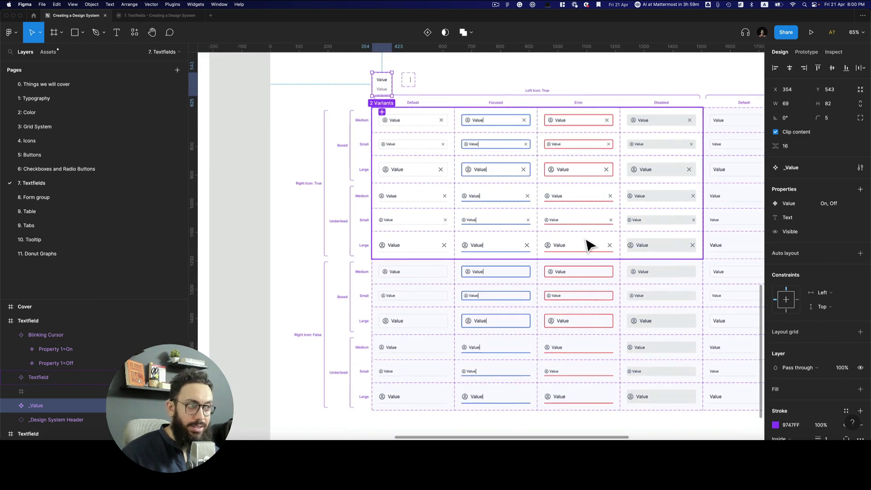
click(587, 245)
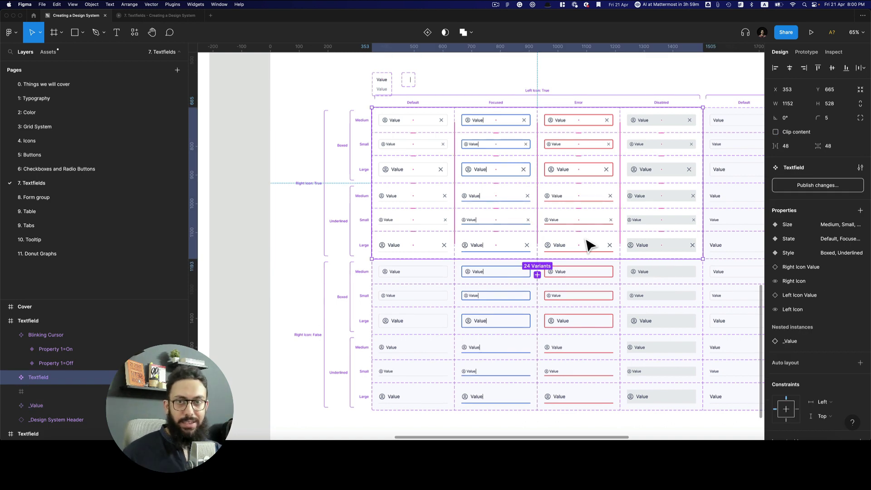
scroll(495, 150, up, 5)
scroll(495, 151, right, 3)
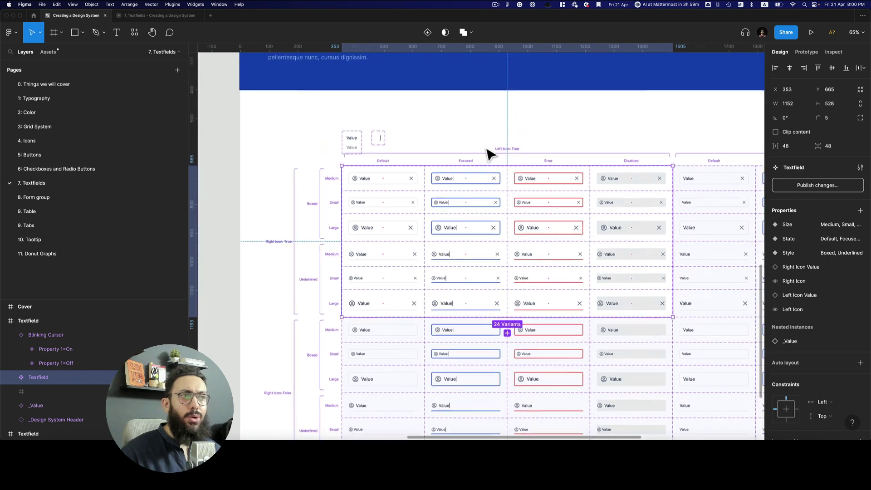
scroll(363, 224, down, 5)
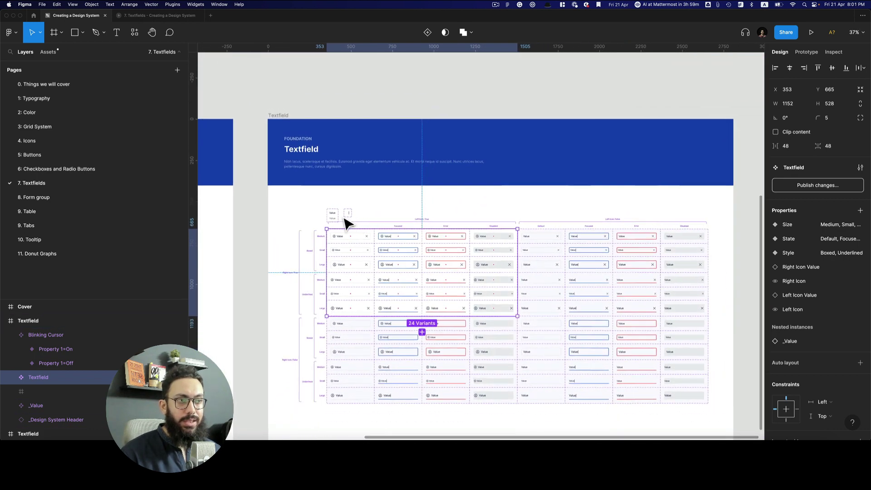
scroll(347, 224, up, 5)
scroll(346, 307, up, 10)
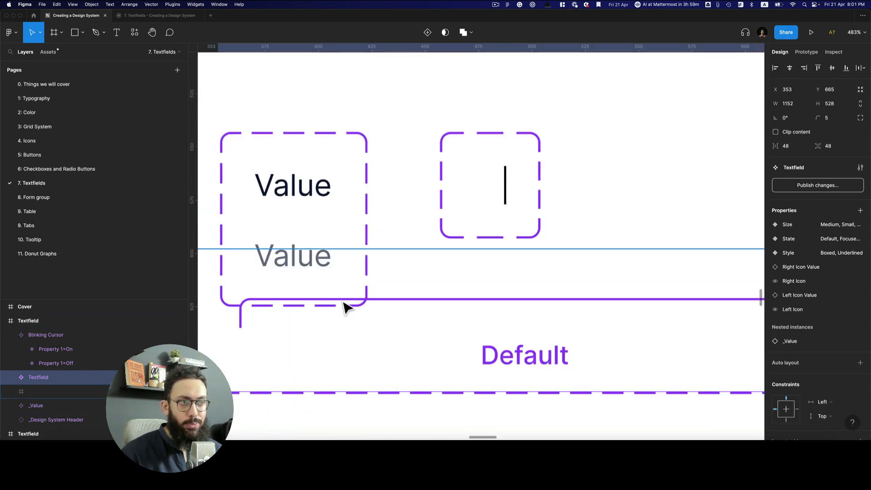
scroll(348, 305, down, 5)
scroll(347, 305, down, 4)
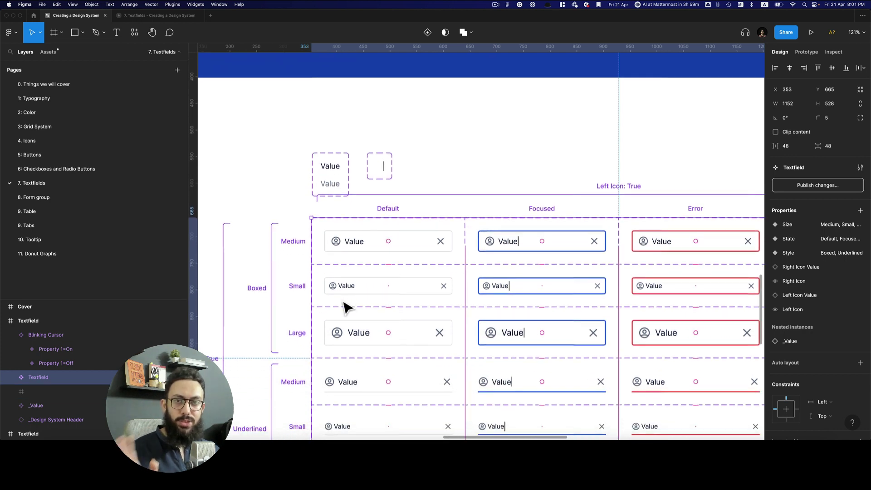